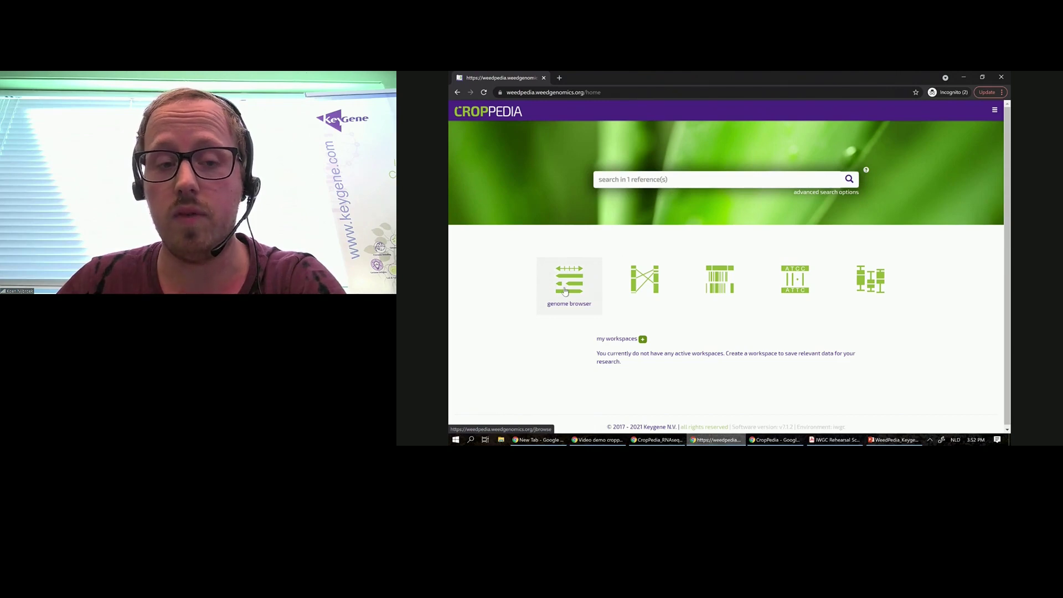
View the genome browser references available for Bassia scoparia and Conyza canadensis, and return to the home page.
left_click(564, 291)
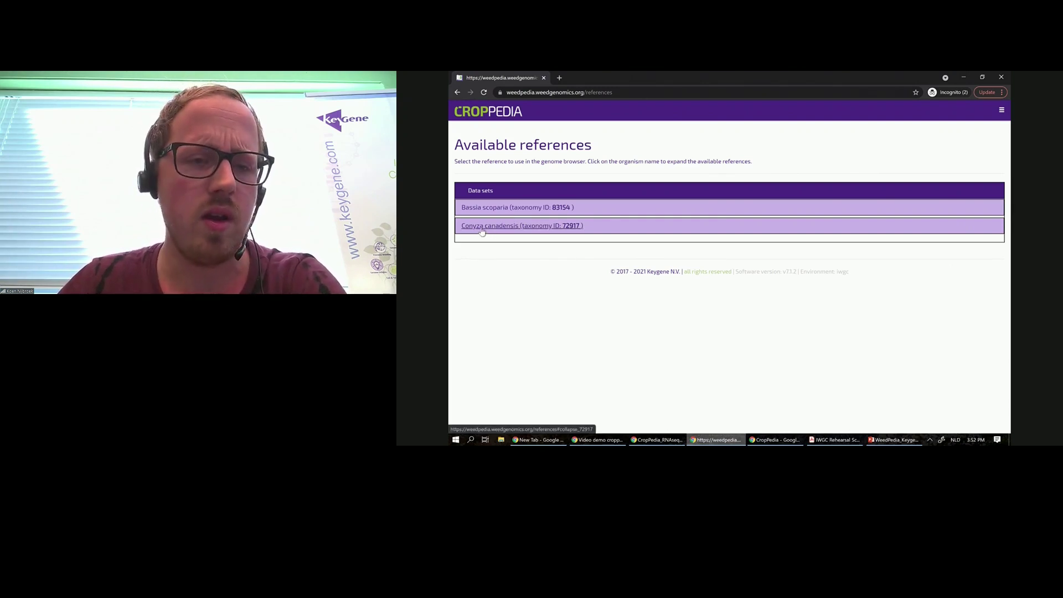
left_click(476, 209)
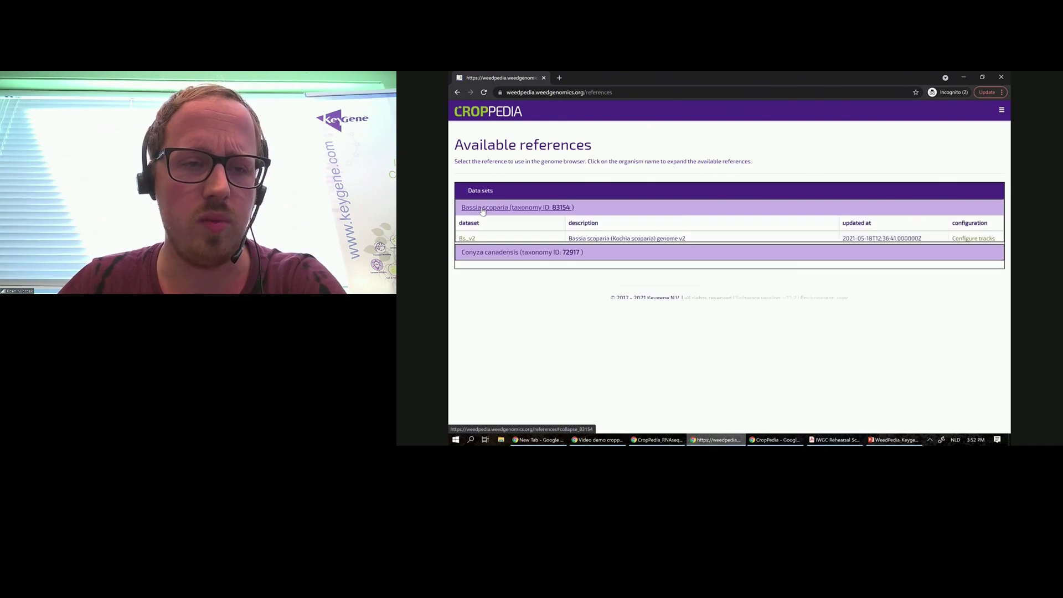
left_click(490, 259)
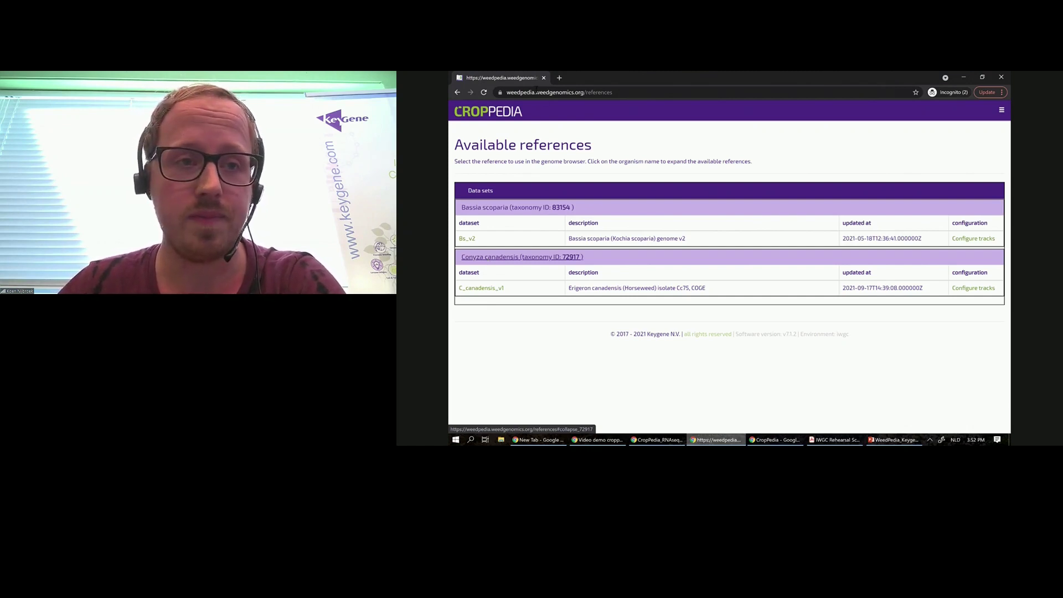
left_click(507, 109)
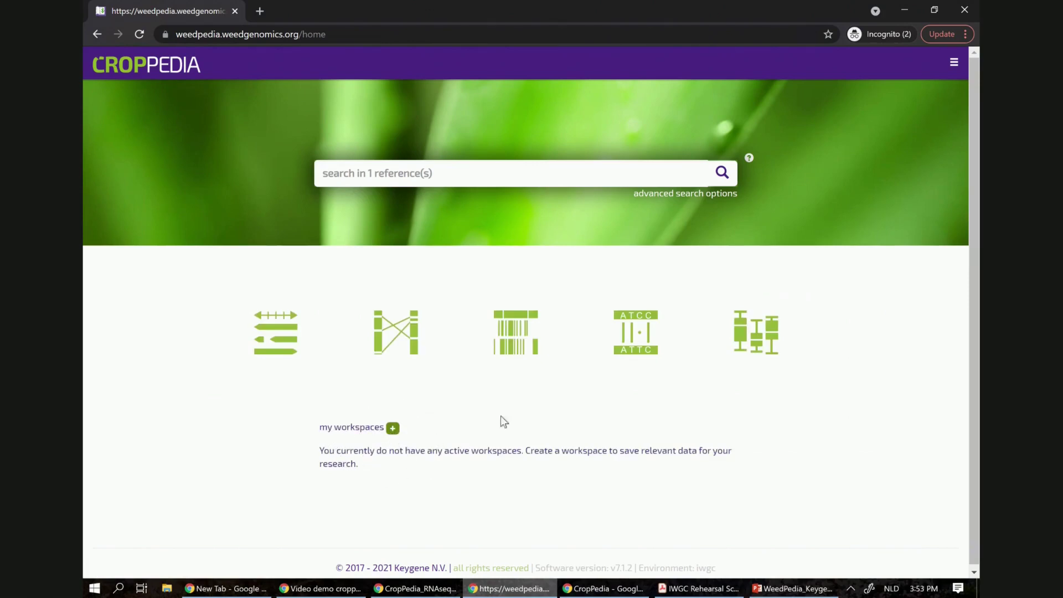
Open the home page's help tutorial and examine the Header section.
left_click(953, 63)
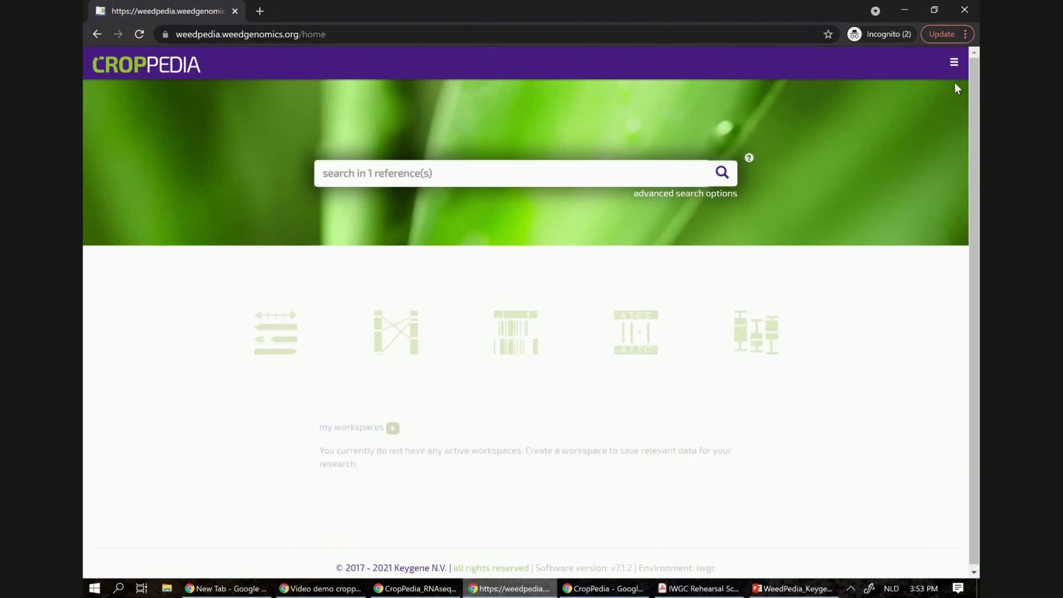
left_click(954, 65)
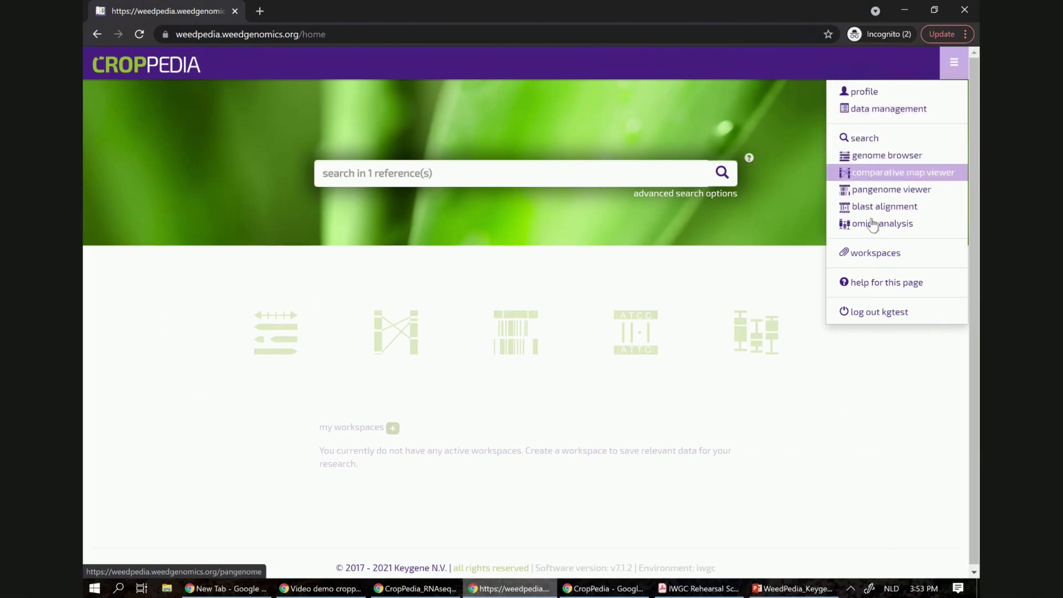
left_click(875, 283)
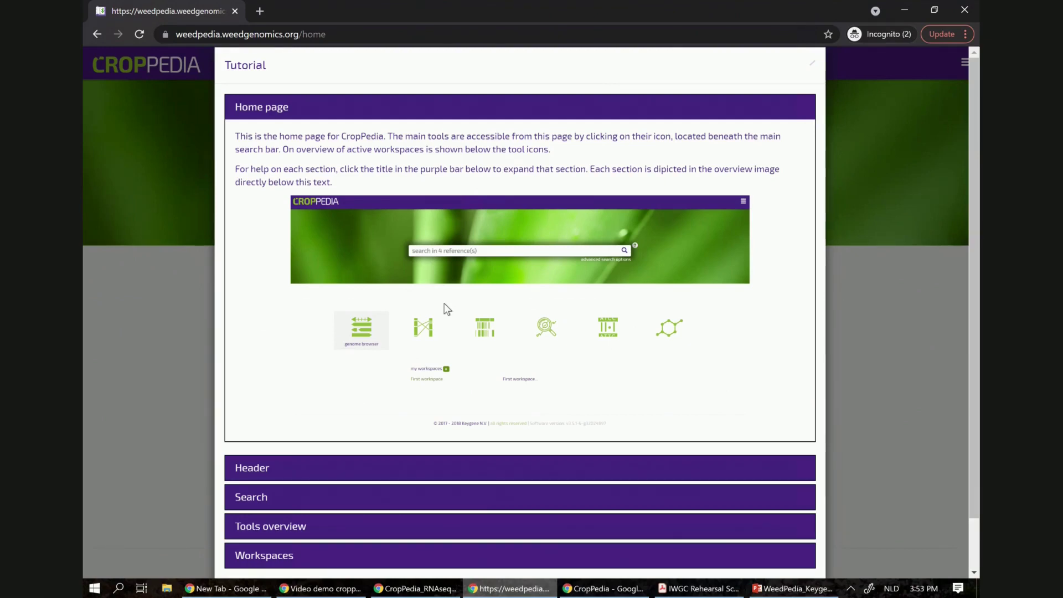
scroll(290, 427, "down", 1)
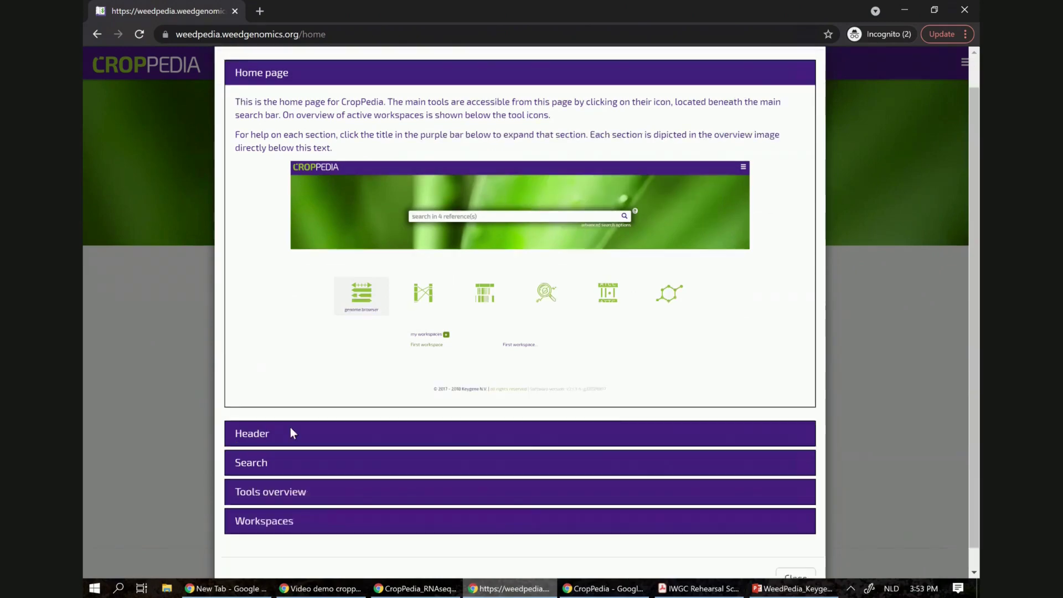
left_click(260, 412)
scroll(259, 410, "down", 5)
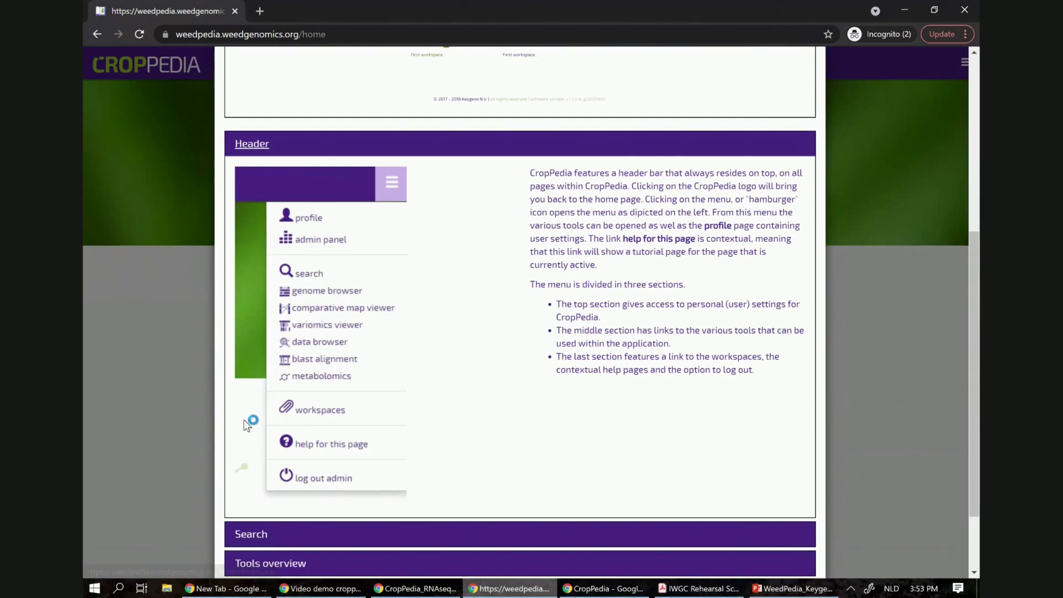
Read the tutorial's Search section, including the query syntax examples and advanced search options, and close the tutorial.
scroll(244, 420, "down", 2)
left_click(246, 440)
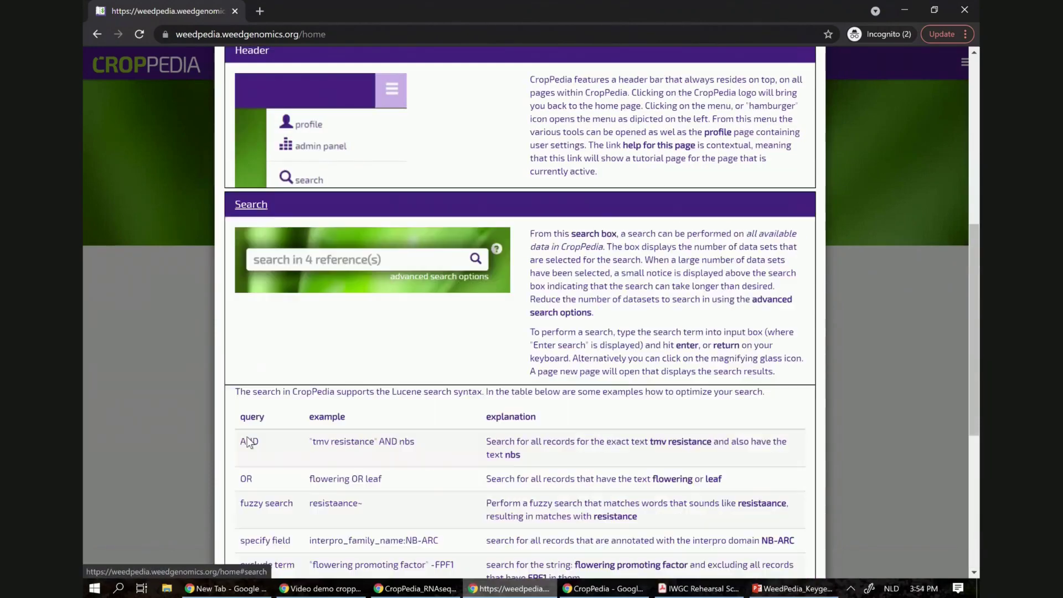
scroll(247, 440, "down", 5)
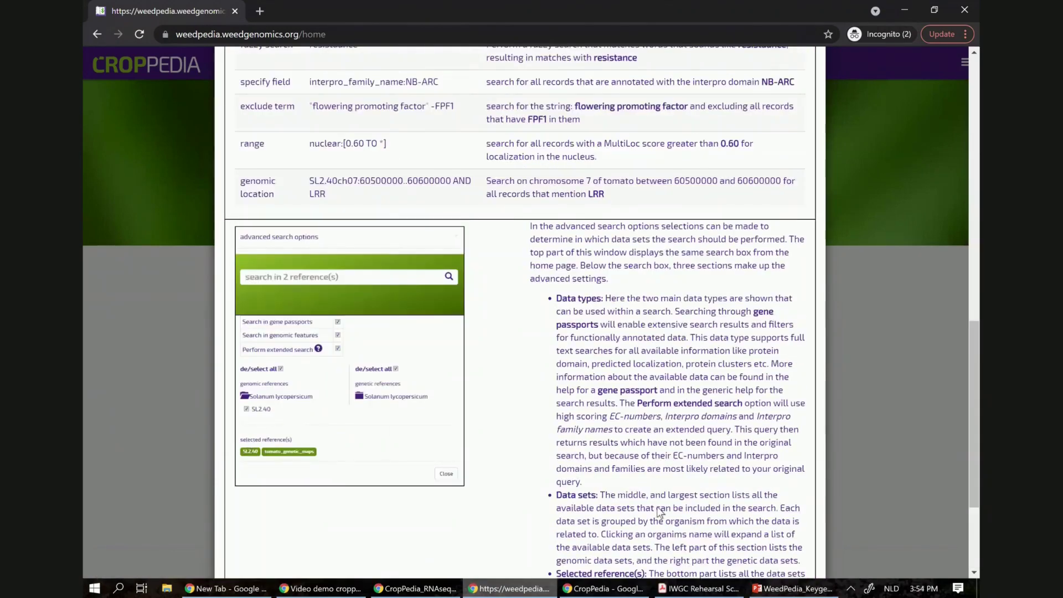
scroll(711, 517, "up", 6)
scroll(797, 556, "down", 8)
left_click(797, 557)
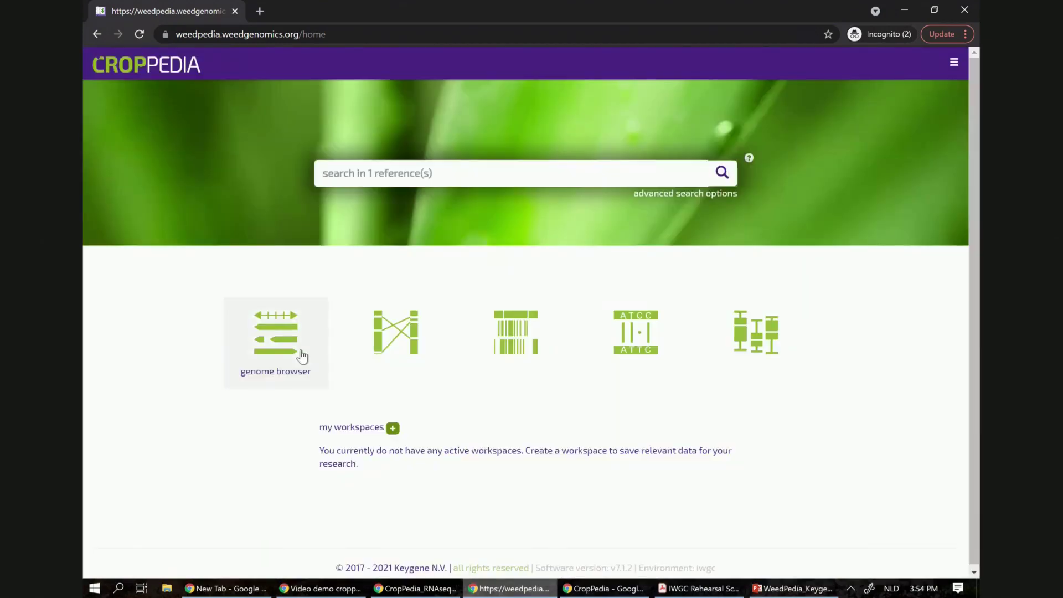
Open the Bassia scoparia dataset Bs_v2 in the genome browser.
left_click(280, 328)
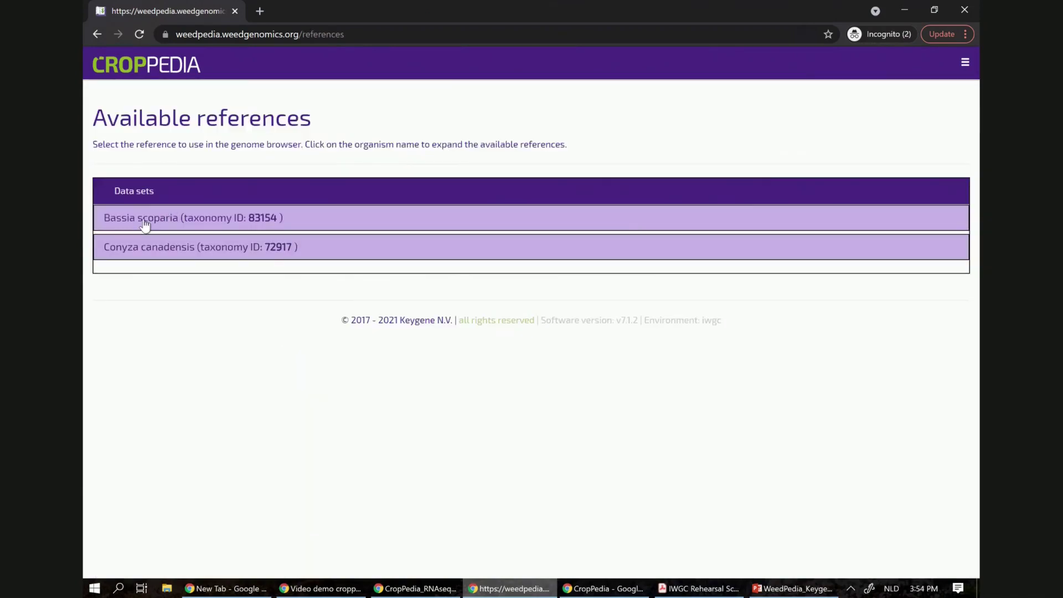
left_click(146, 222)
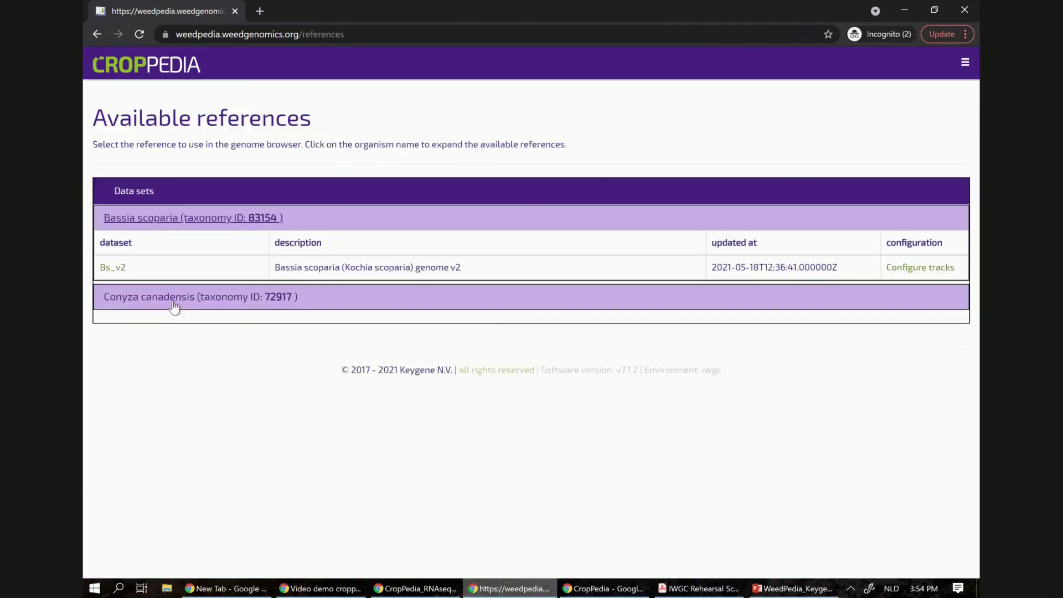
left_click(173, 306)
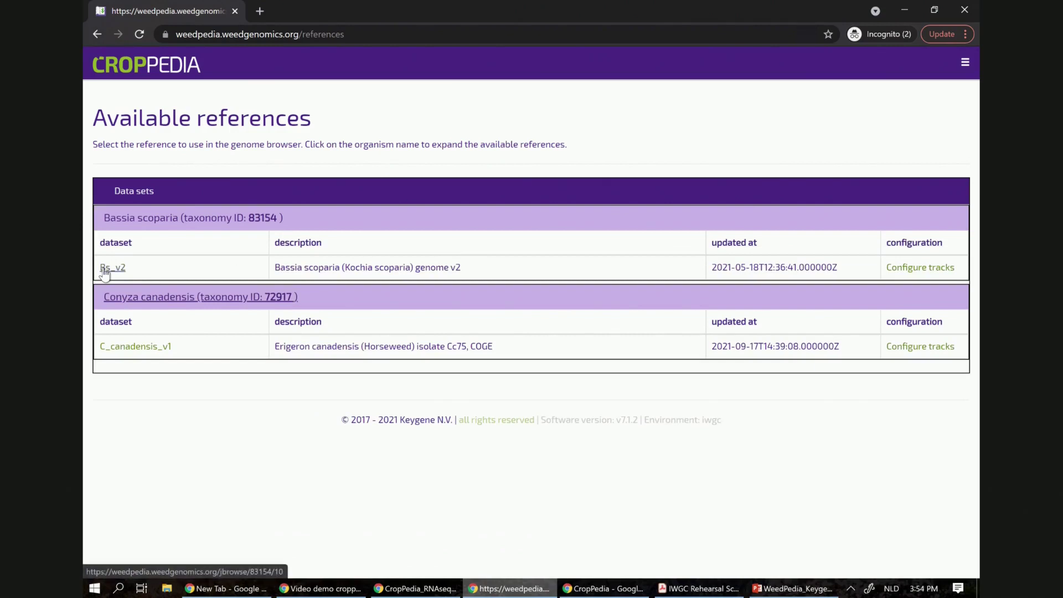
left_click(104, 269)
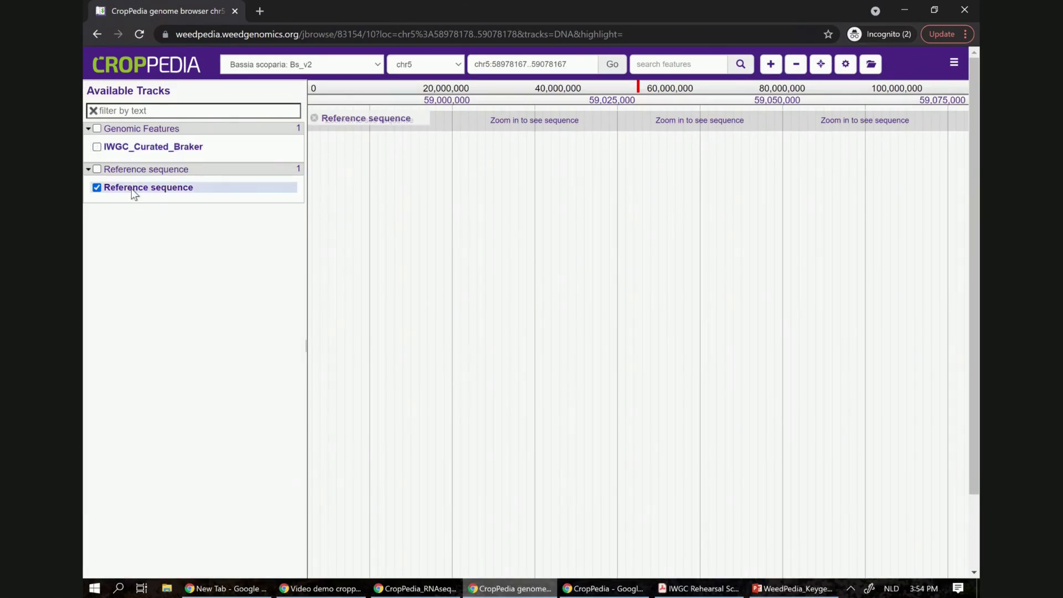
Show the IWGC_Curated_Braker track and switch the genome browser to chromosome chr8.
left_click(97, 147)
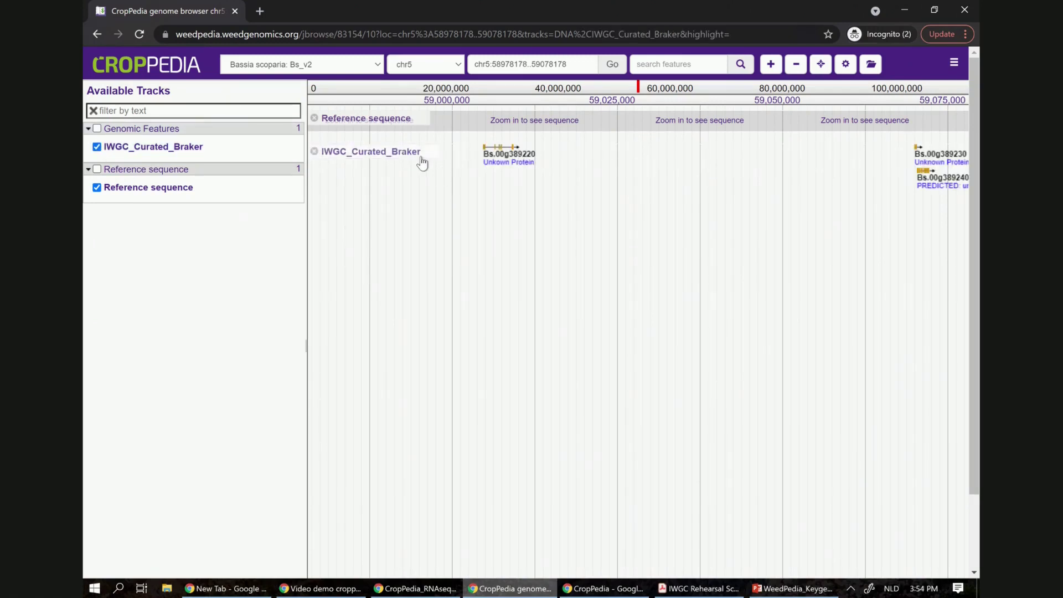
left_click(430, 64)
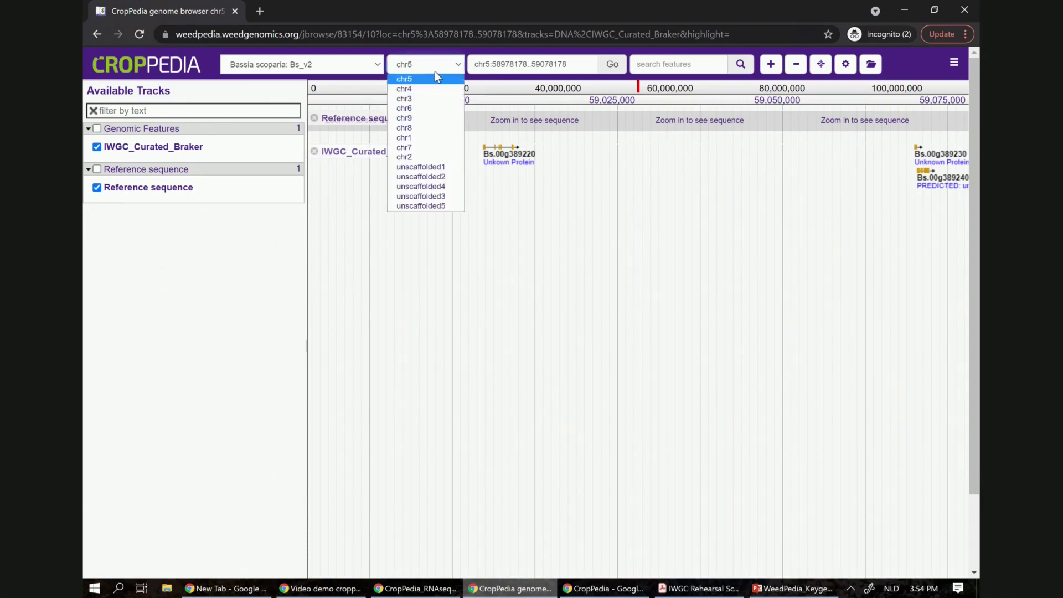
left_click(420, 128)
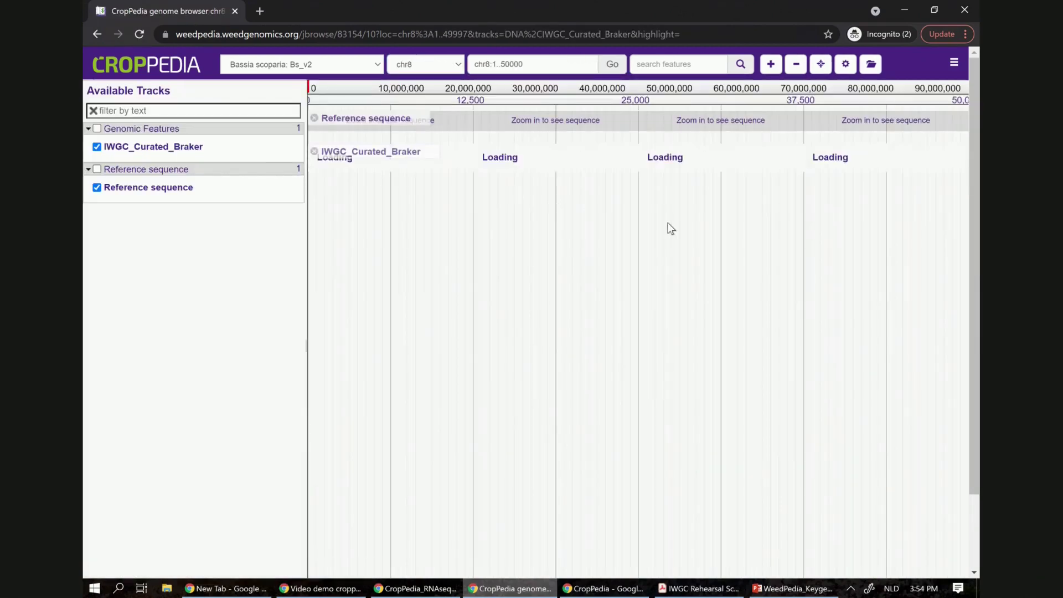
Examine the gene models at the start of chr8, widening the displayed region to chr8:1..1008000.
left_click_drag(496, 275, 324, 274)
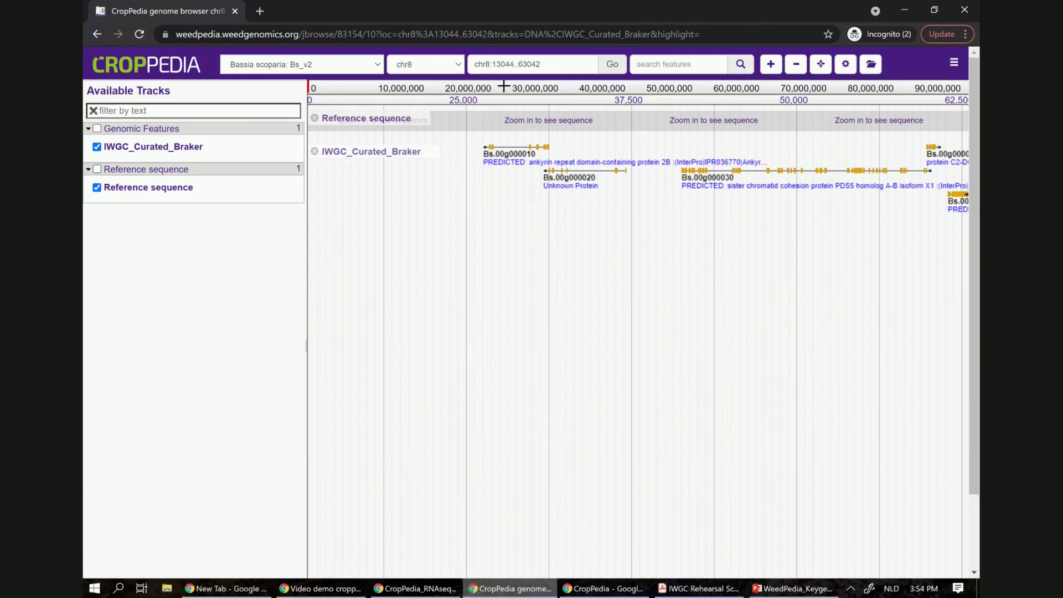
left_click(685, 66)
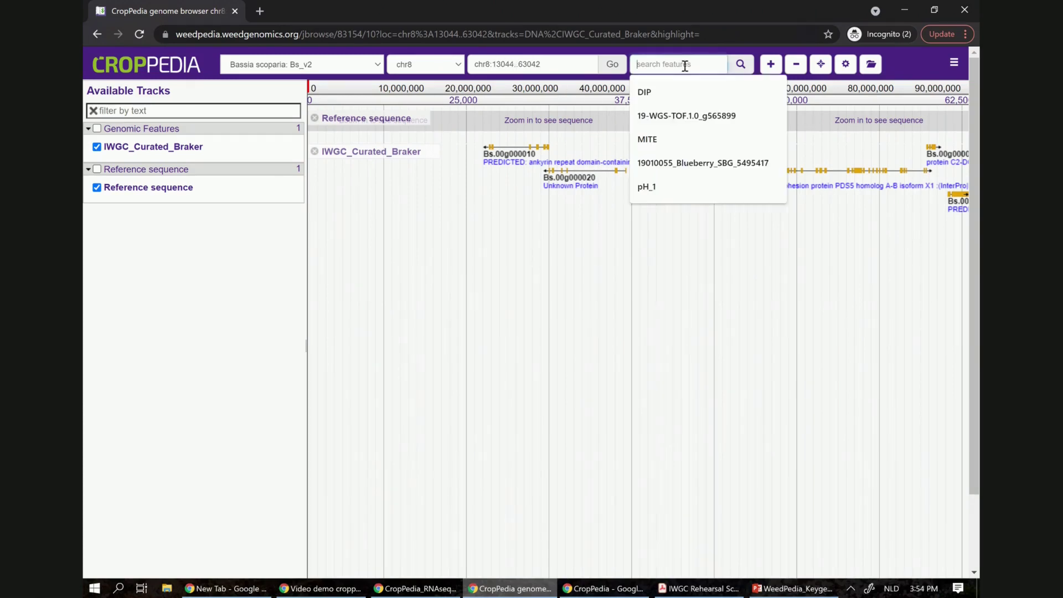
left_click(606, 258)
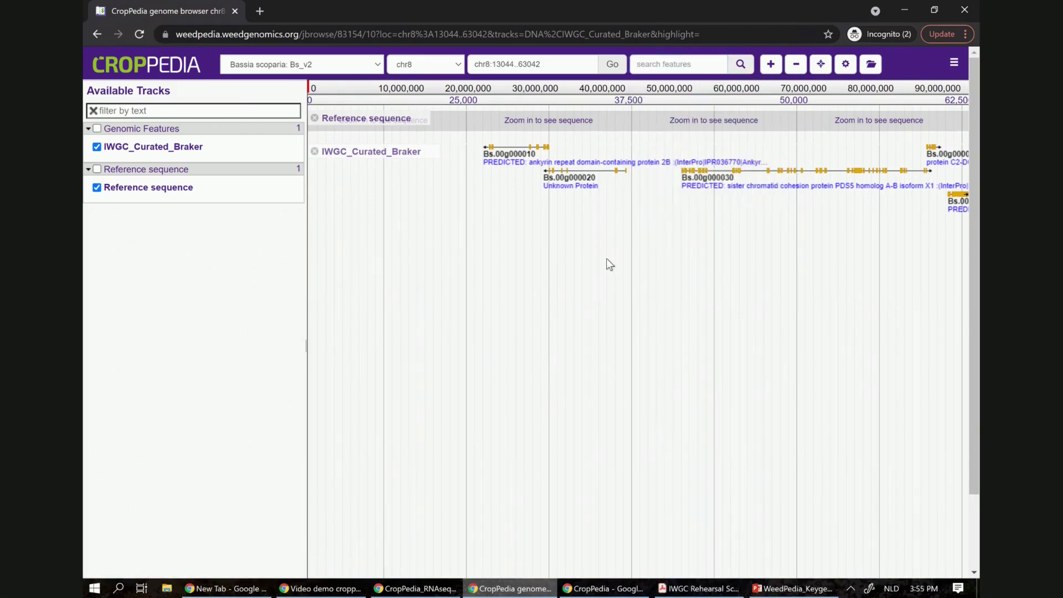
left_click_drag(606, 258, 562, 270)
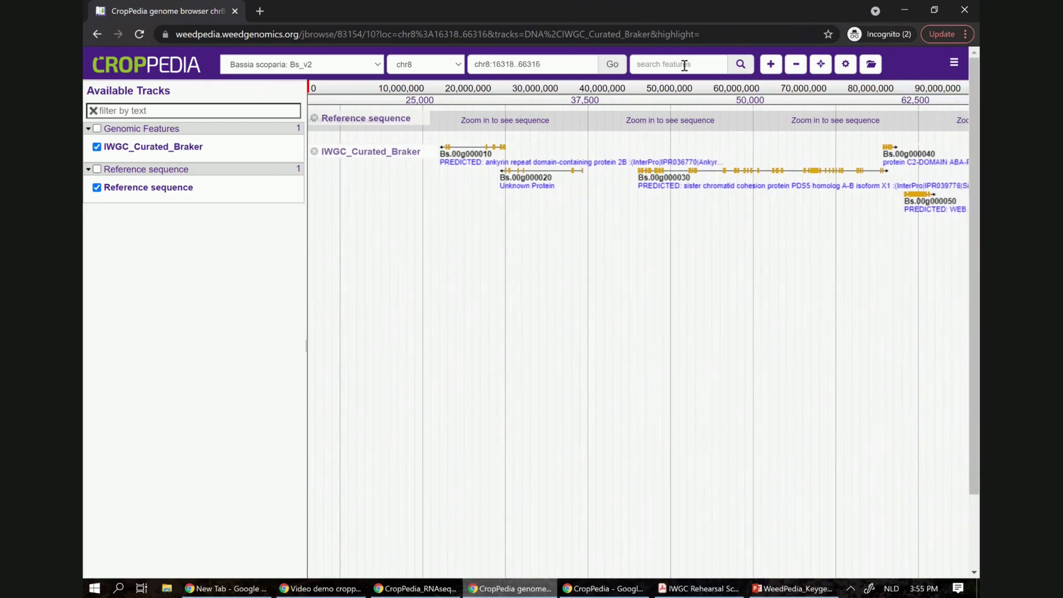
left_click(796, 62)
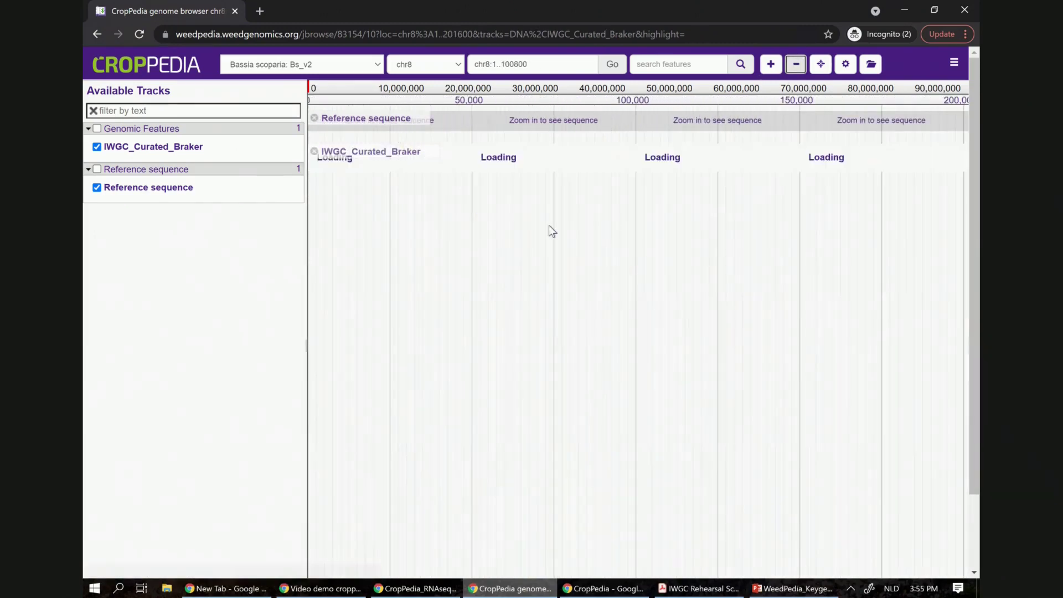
left_click(795, 68)
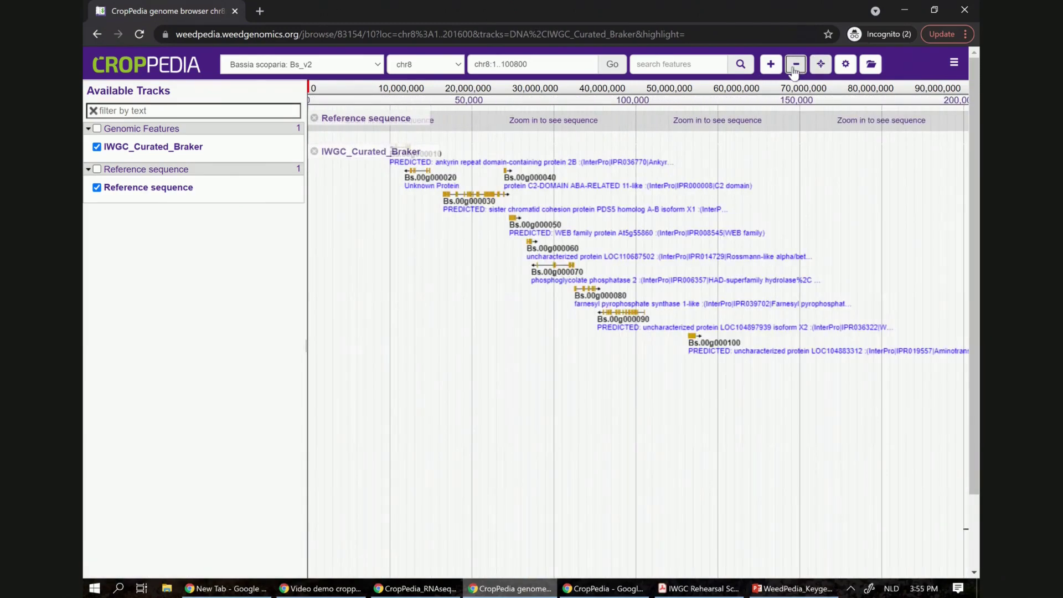
left_click(794, 67)
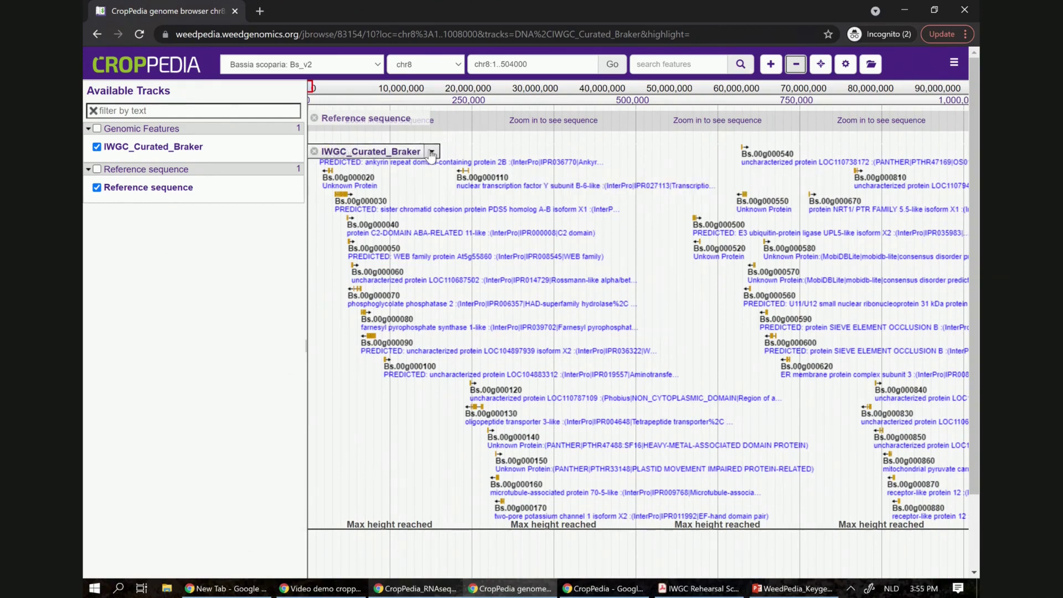
Set the display mode of the IWGC_Curated_Braker track to collapsed.
left_click(432, 152)
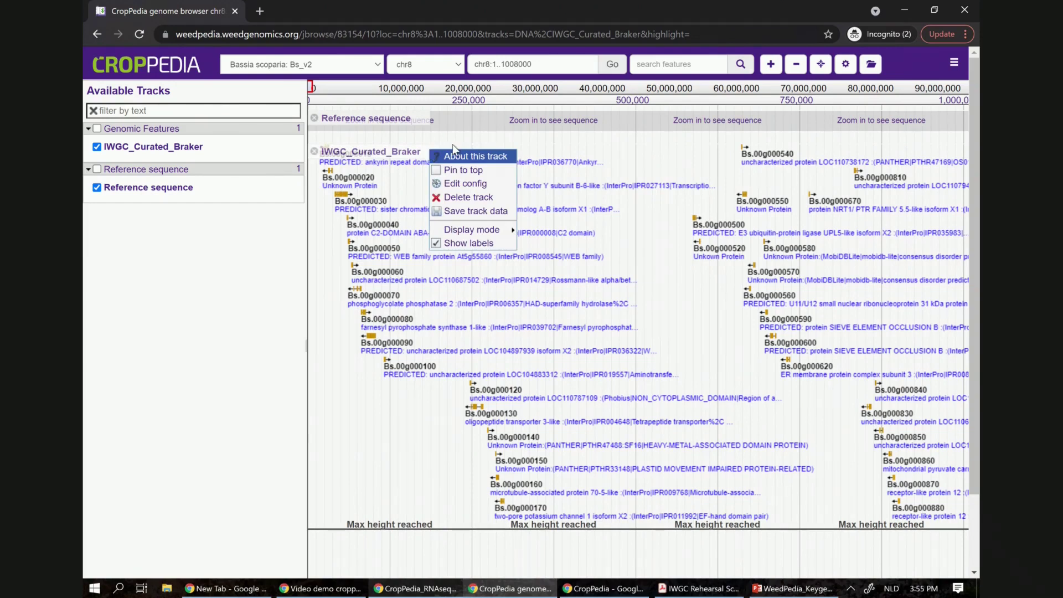
left_click(466, 131)
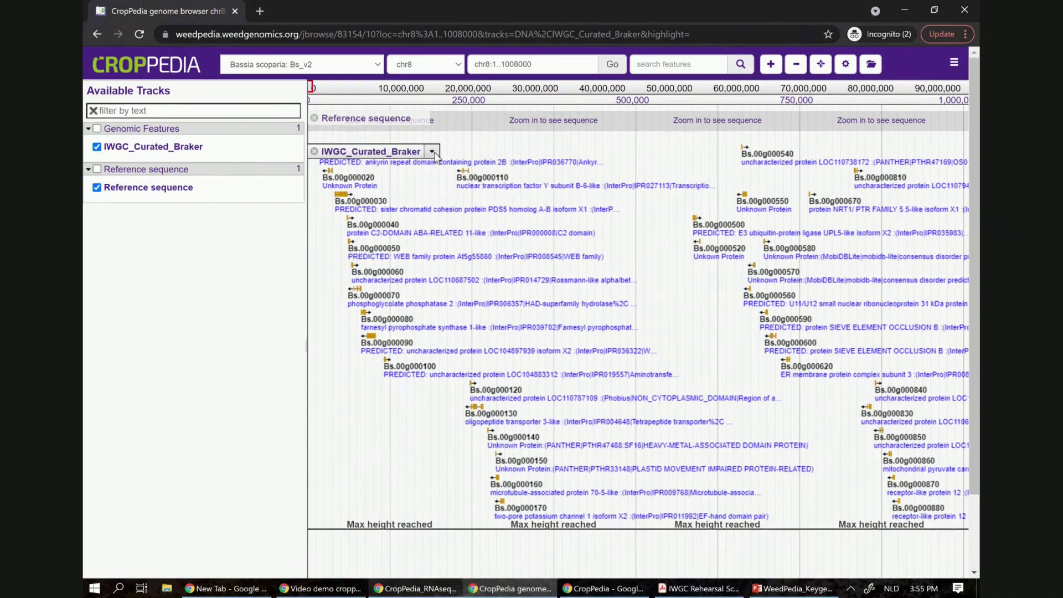
left_click(432, 153)
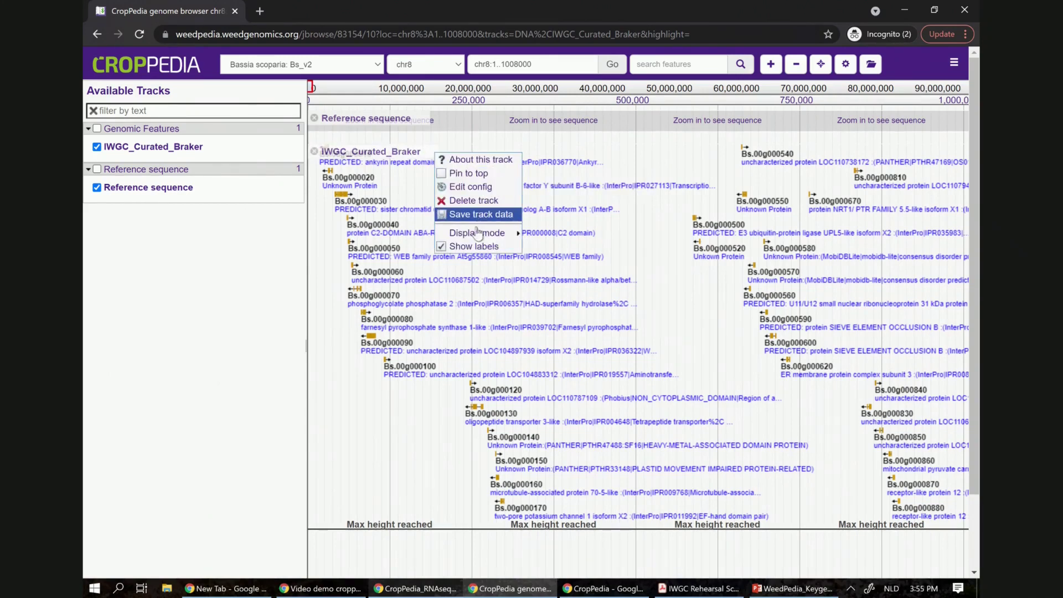
mouse_move(476, 236)
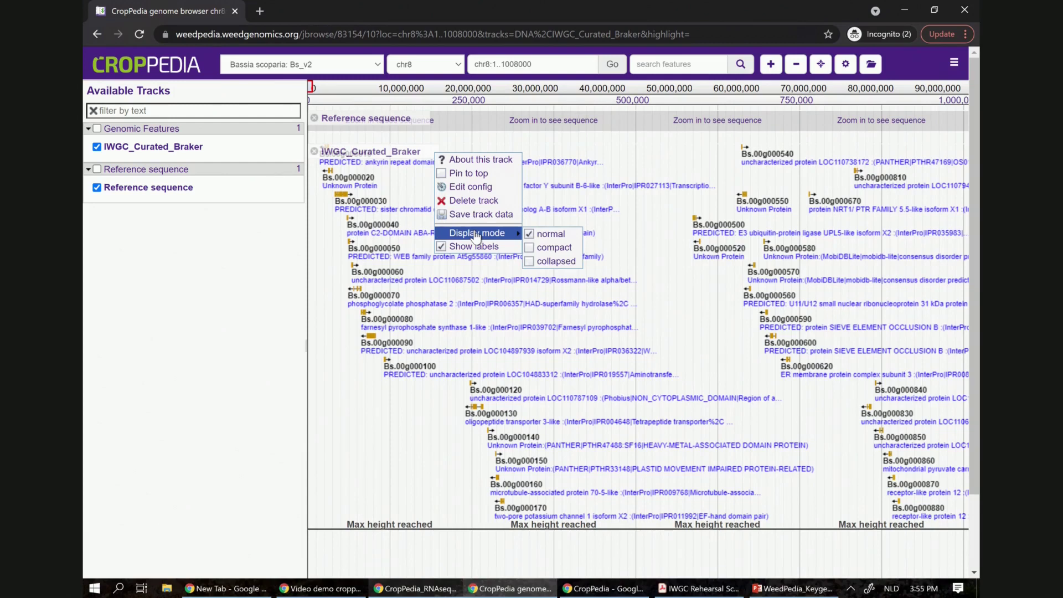
left_click(545, 263)
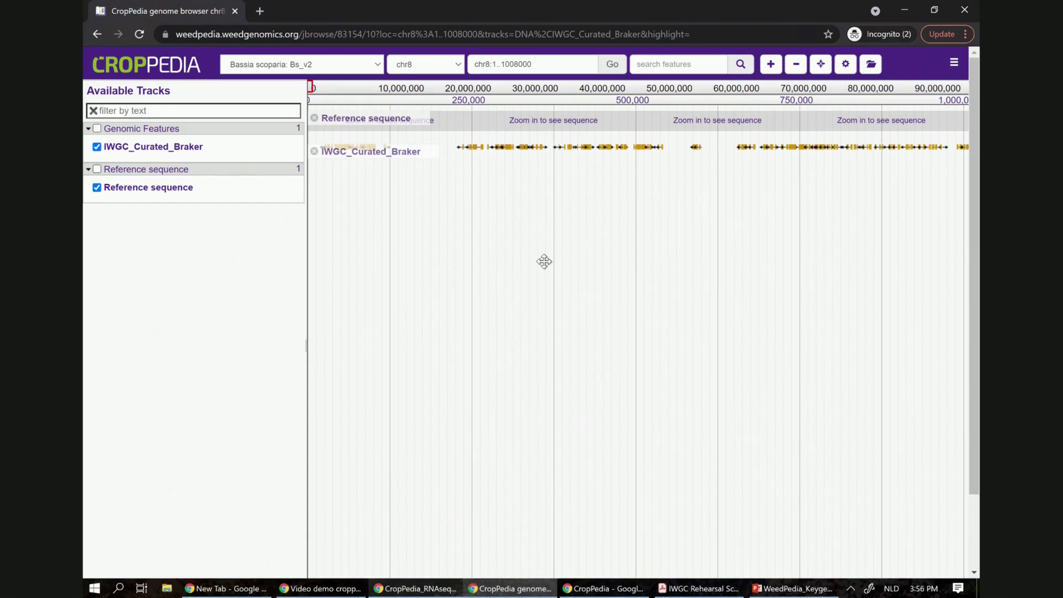
Switch the IWGC_Curated_Braker track to the compact display mode.
left_click(433, 159)
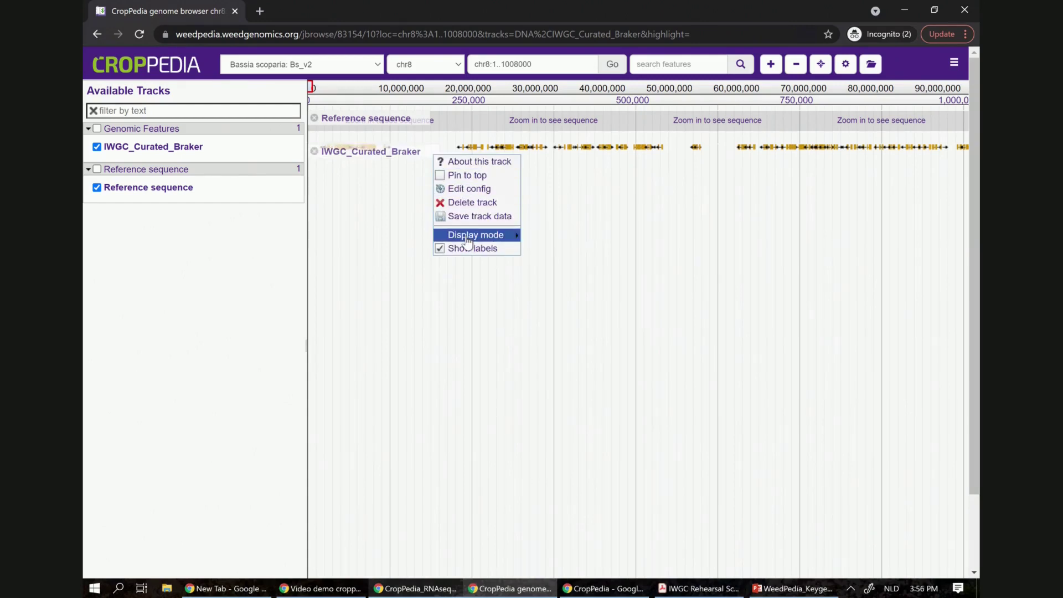
mouse_move(467, 237)
left_click(553, 250)
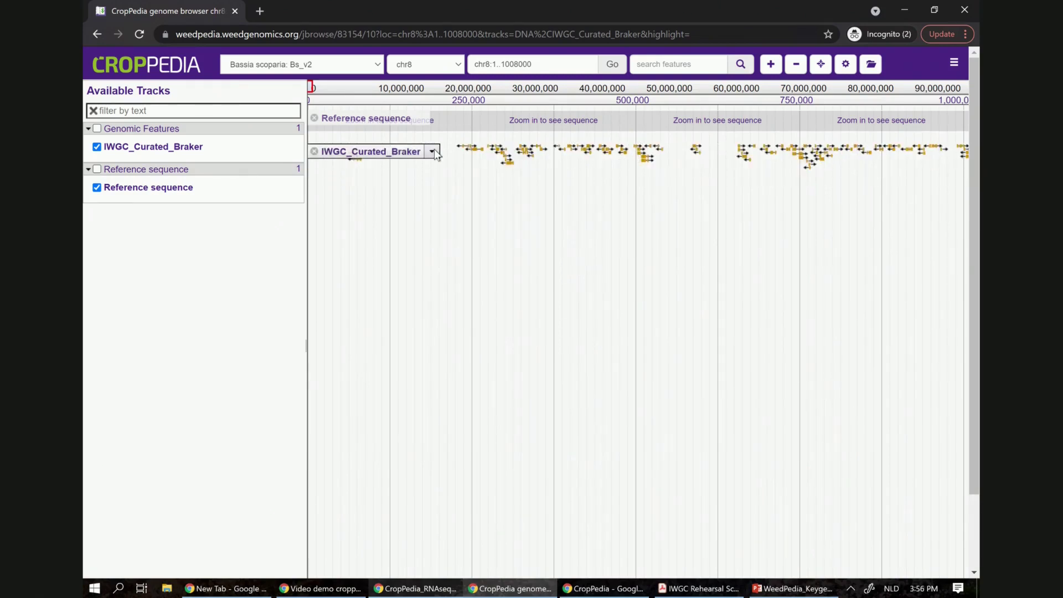
Restore the normal display mode for the IWGC_Curated_Braker track.
left_click(433, 151)
mouse_move(499, 231)
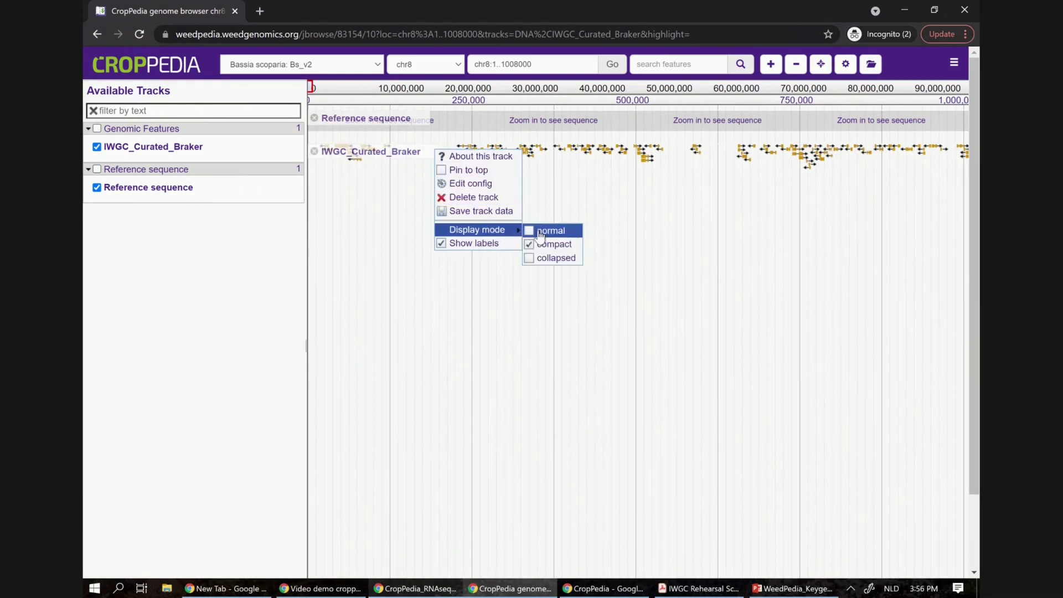
left_click(540, 231)
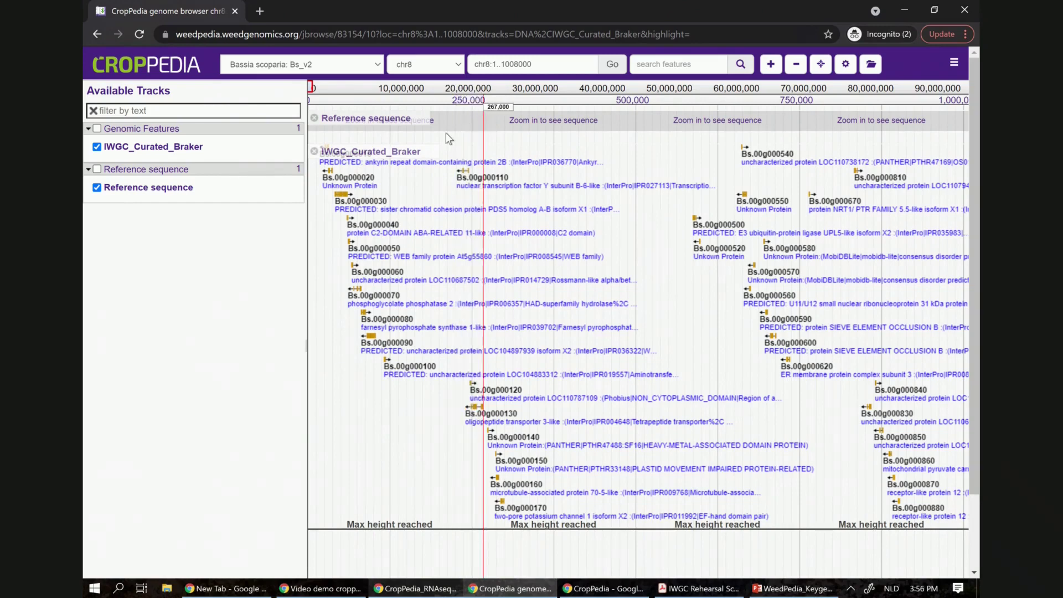
Zoom the chr8 view to chr8:225001..265000 and open the details of gene Bs.00g000110.
left_click_drag(490, 253, 482, 275)
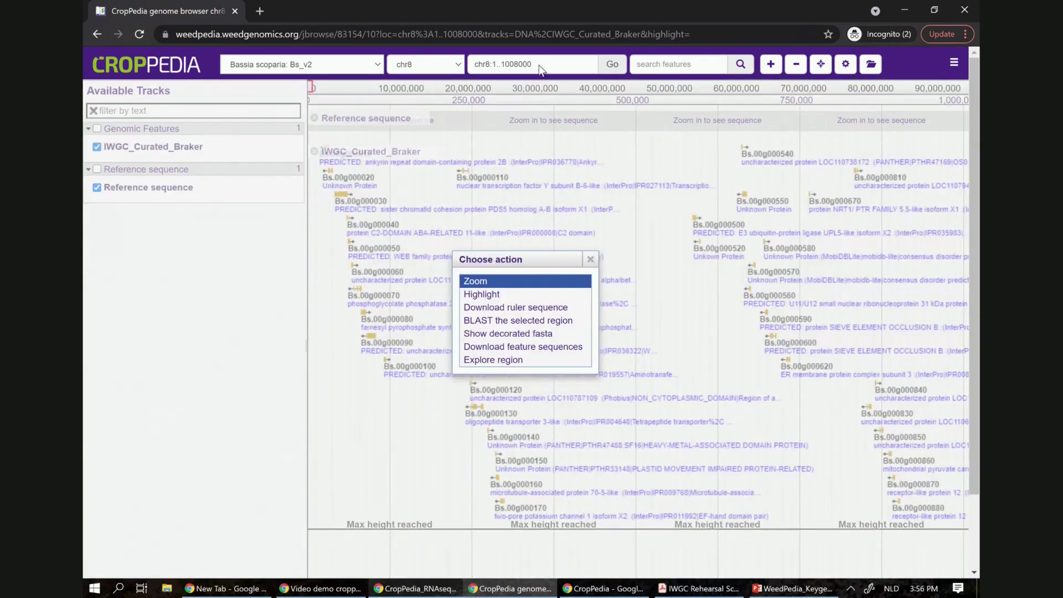
key("Return")
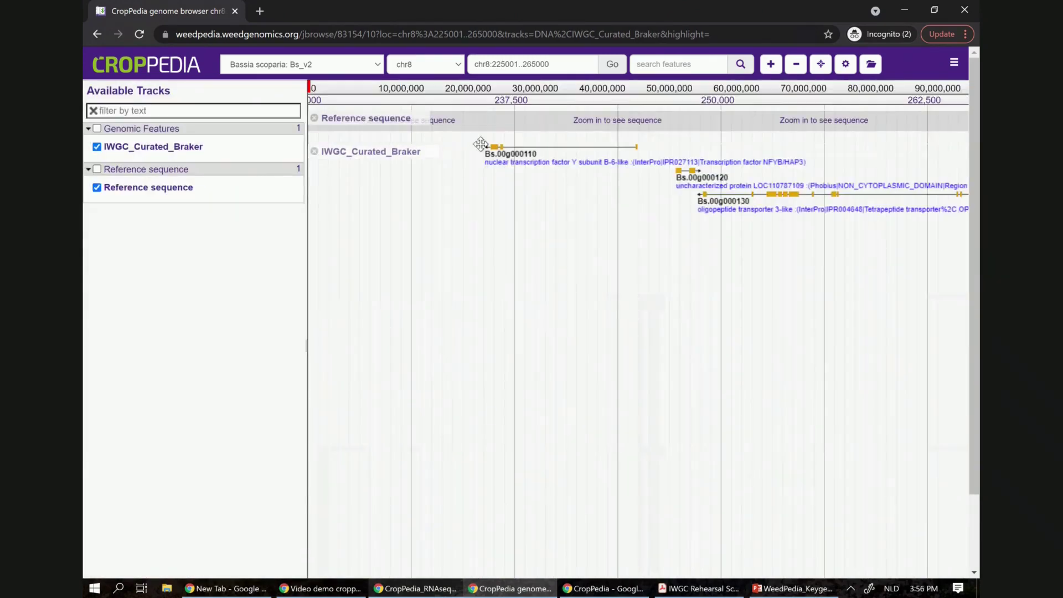
left_click(513, 149)
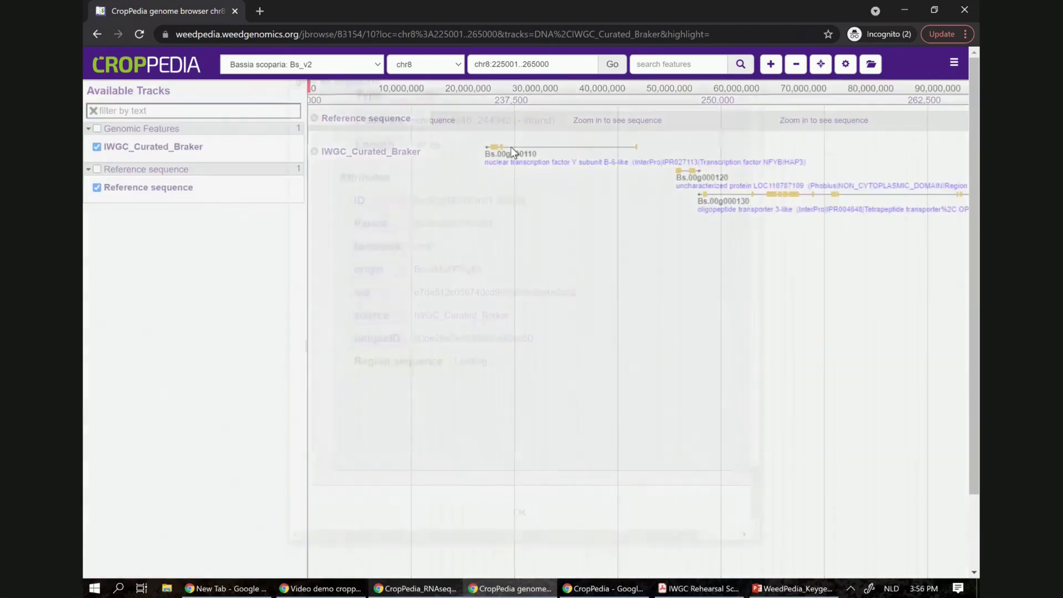
Review the primary data and attributes of gene Bs.00g000110, marking its origin entry.
scroll(510, 147, "up", 10)
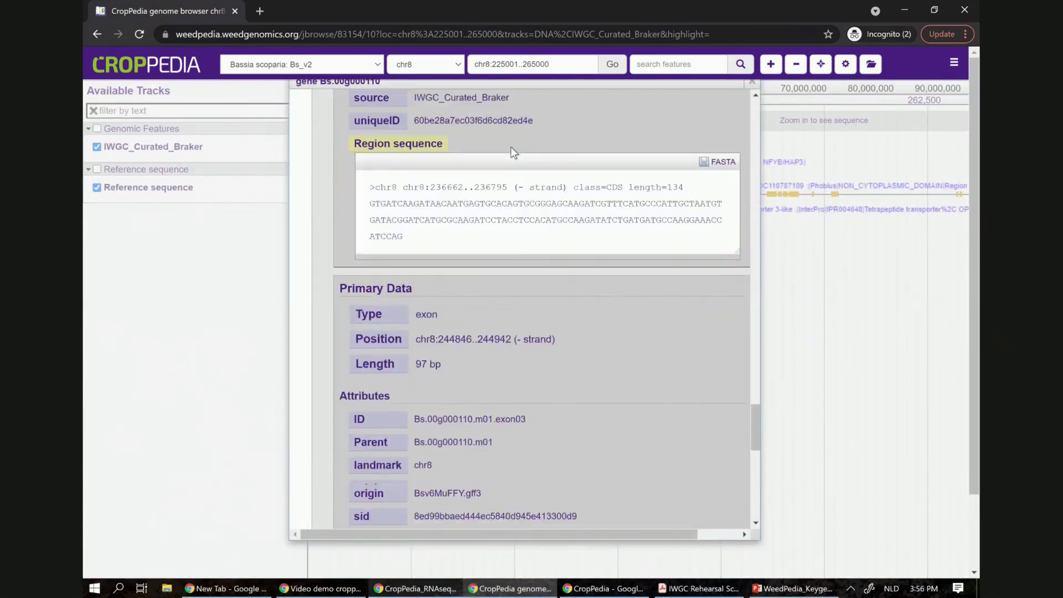
scroll(510, 148, "up", 10)
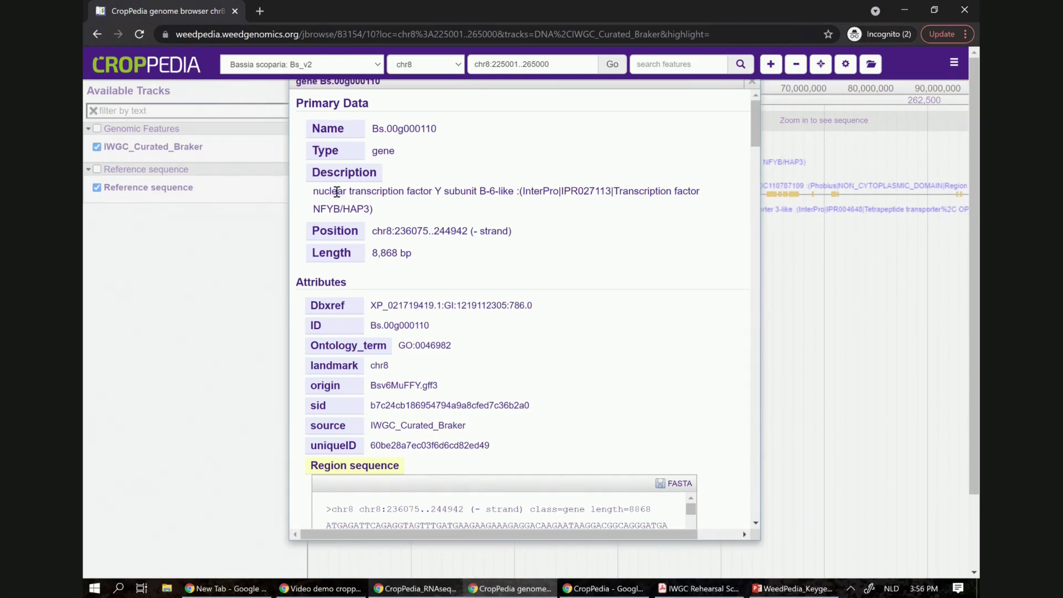
scroll(386, 216, "down", 1)
scroll(383, 211, "down", 2)
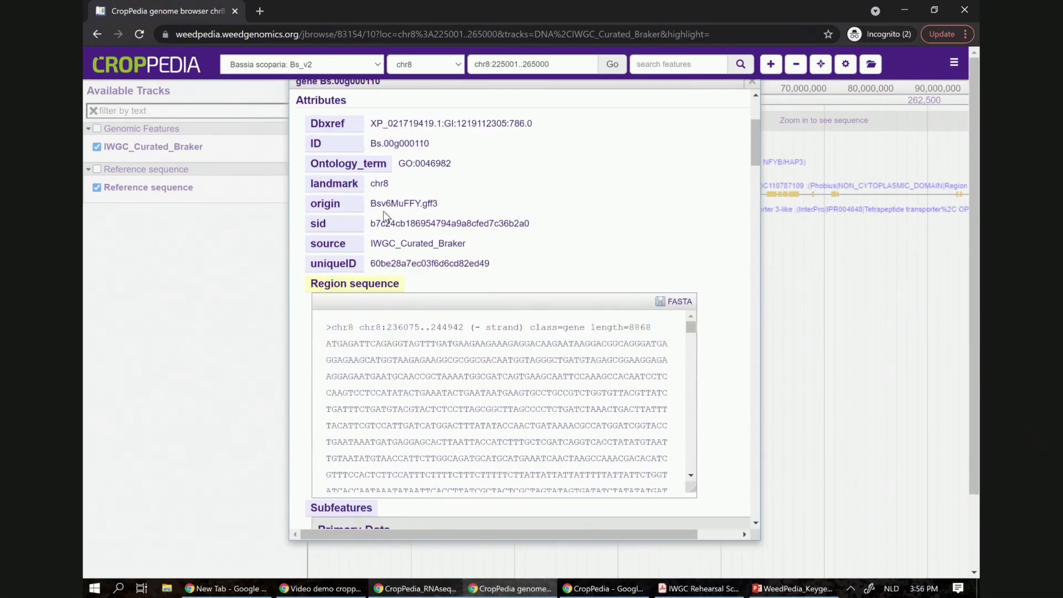
triple_click(386, 203)
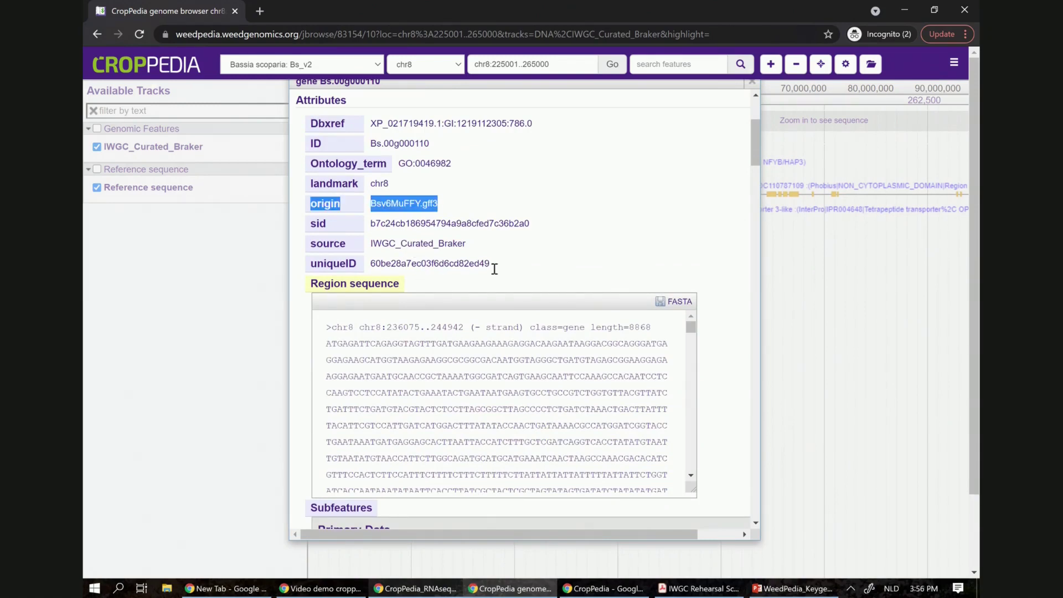
scroll(494, 268, "down", 2)
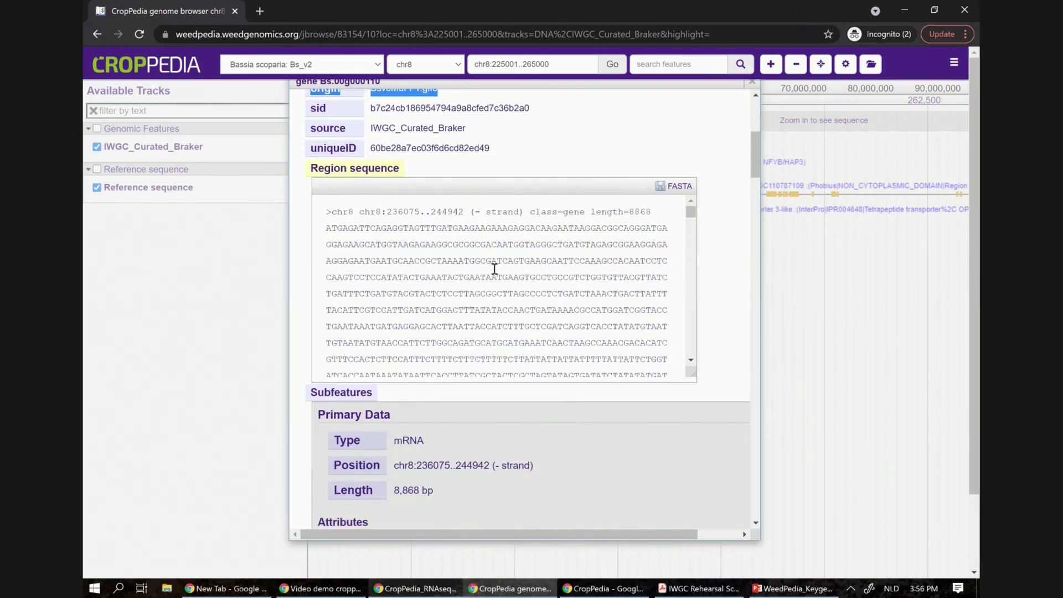
Inspect the gene-level region sequence of Bs.00g000110 by selecting the entire FASTA text and returning to its start.
left_click(334, 235)
key("ctrl+a")
scroll(449, 280, "down", 15)
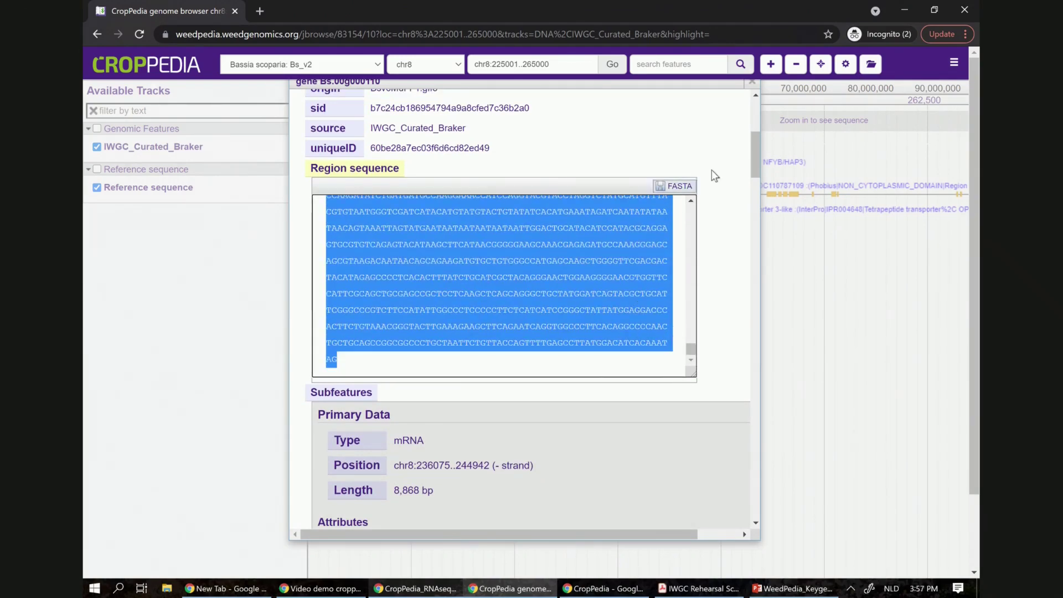
left_click(718, 184)
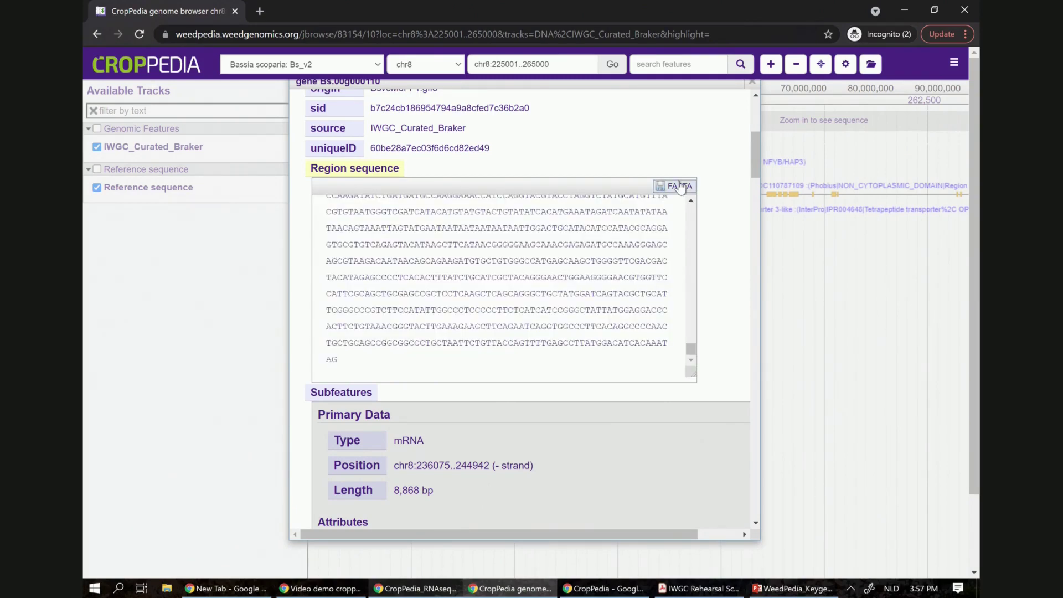
left_click(556, 278)
key("ctrl+a")
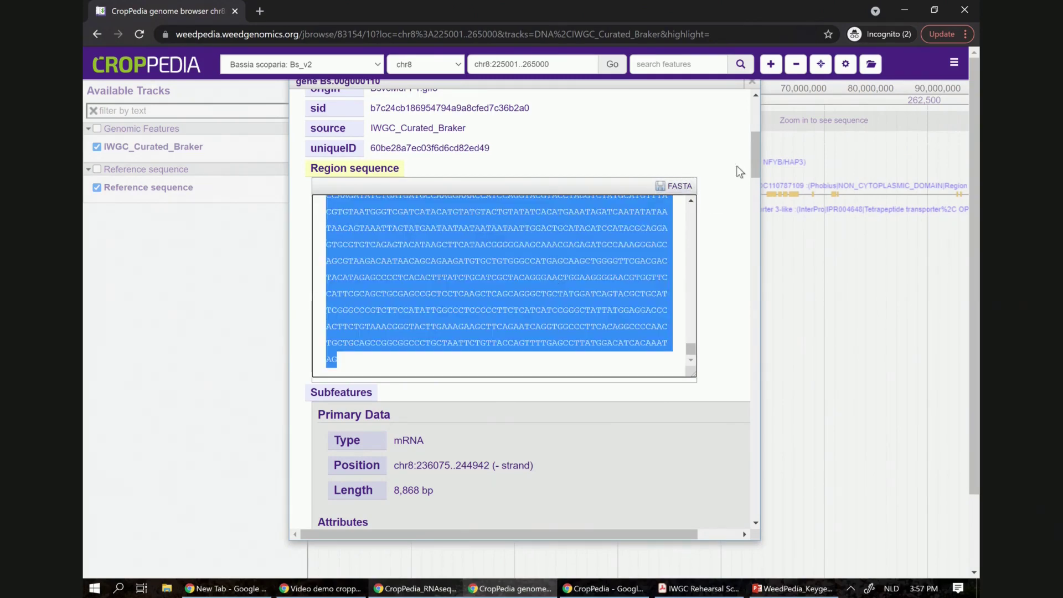
scroll(739, 164, "down", 5)
scroll(739, 164, "up", 7)
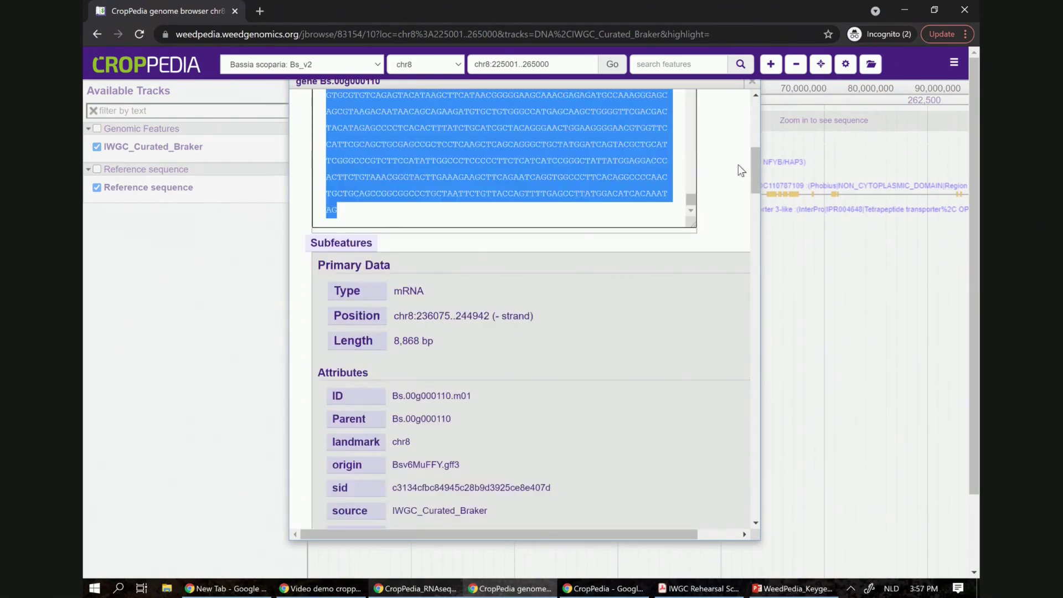
left_click(563, 390)
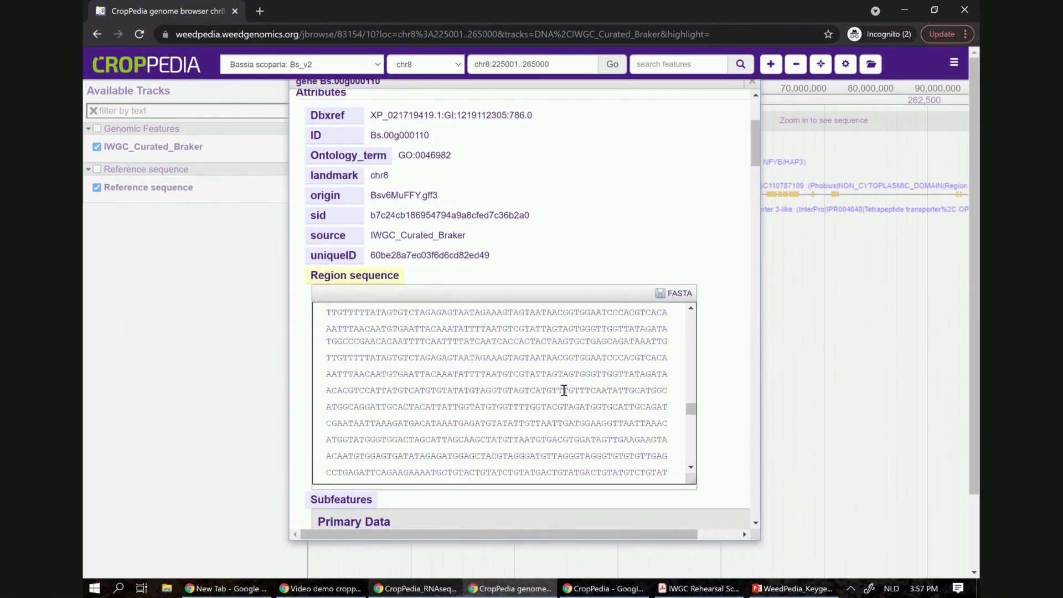
scroll(563, 390, "up", 15)
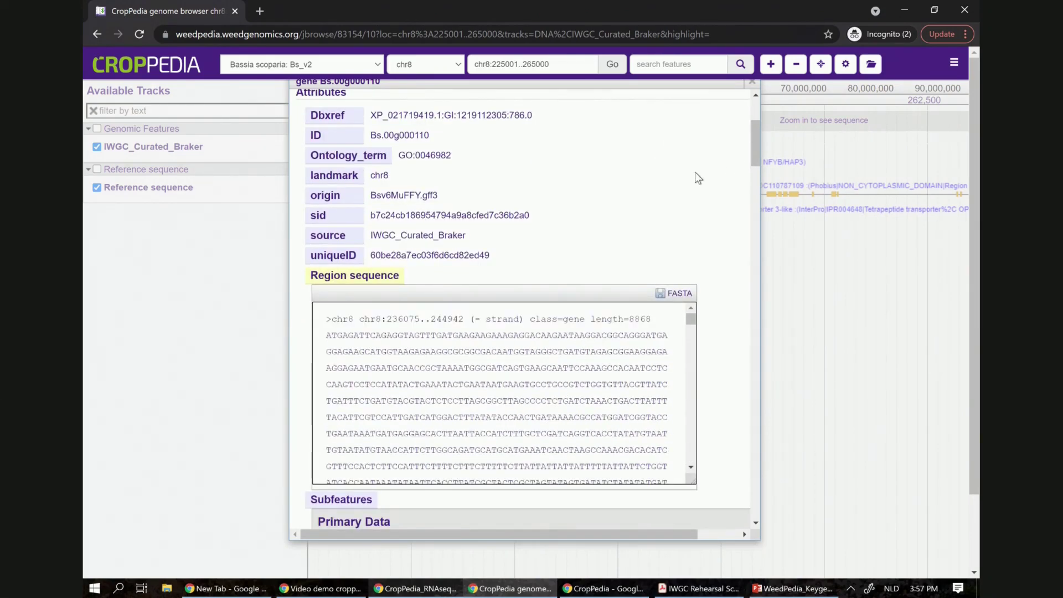
Examine the mRNA, exon and CDS subfeatures of Bs.00g000110 with their region sequences, and close the gene details.
scroll(695, 172, "down", 8)
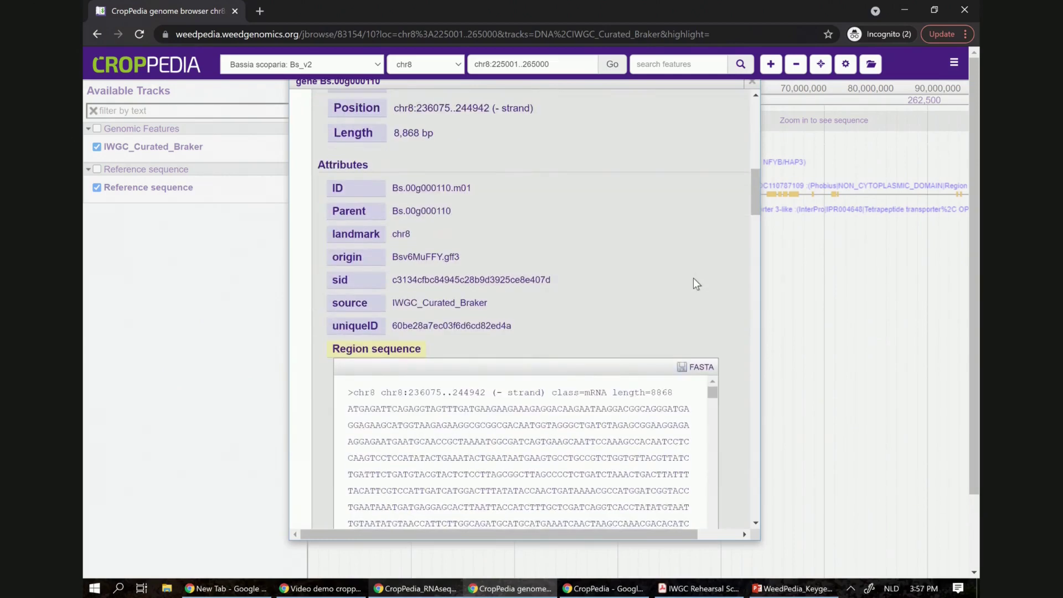
scroll(743, 245, "down", 4)
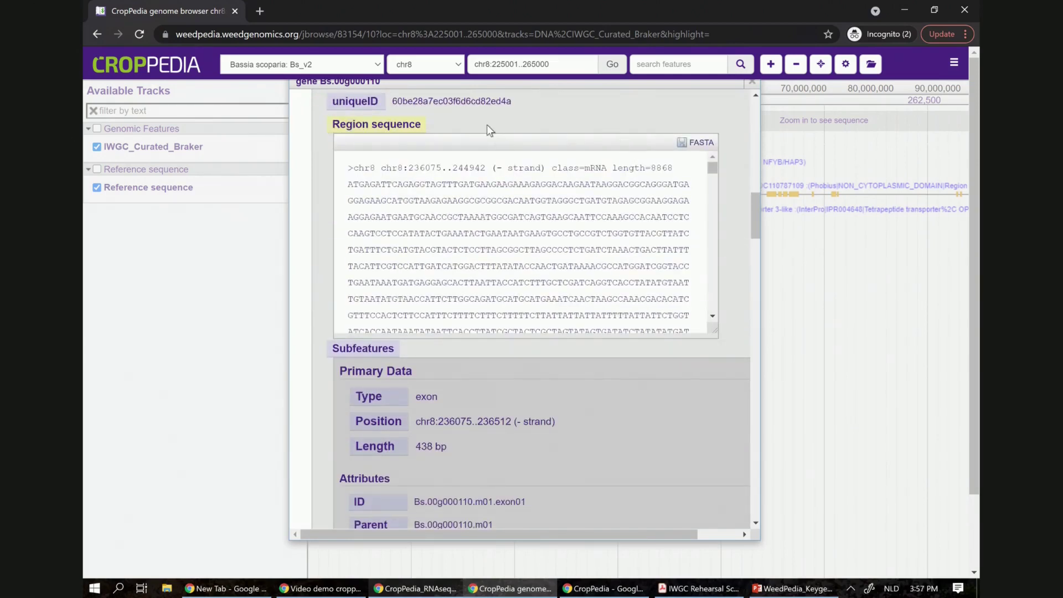
scroll(487, 129, "up", 1)
scroll(487, 129, "up", 4)
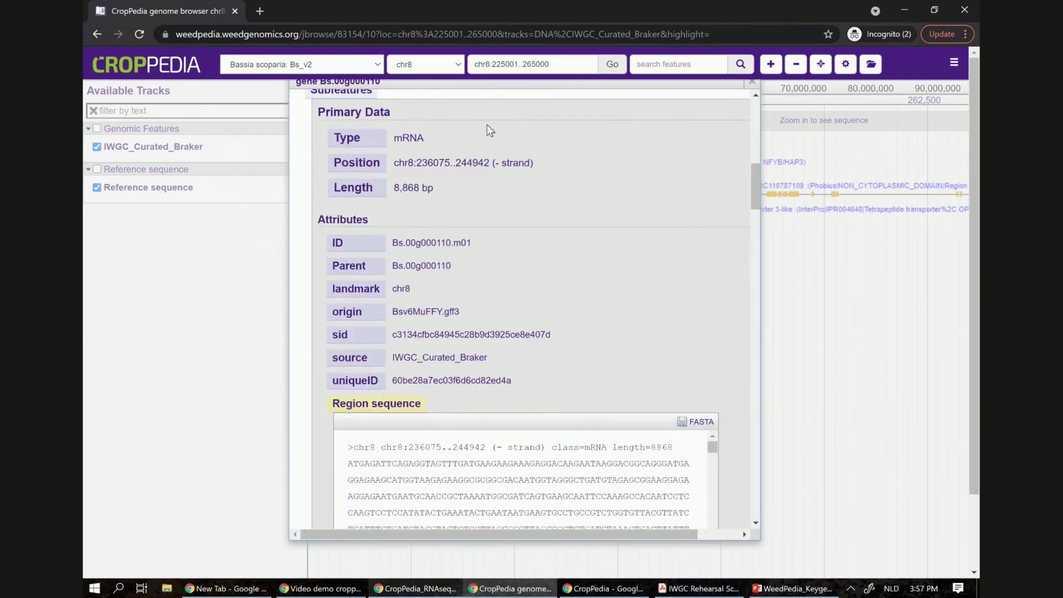
scroll(396, 207, "up", 1)
scroll(468, 234, "down", 3)
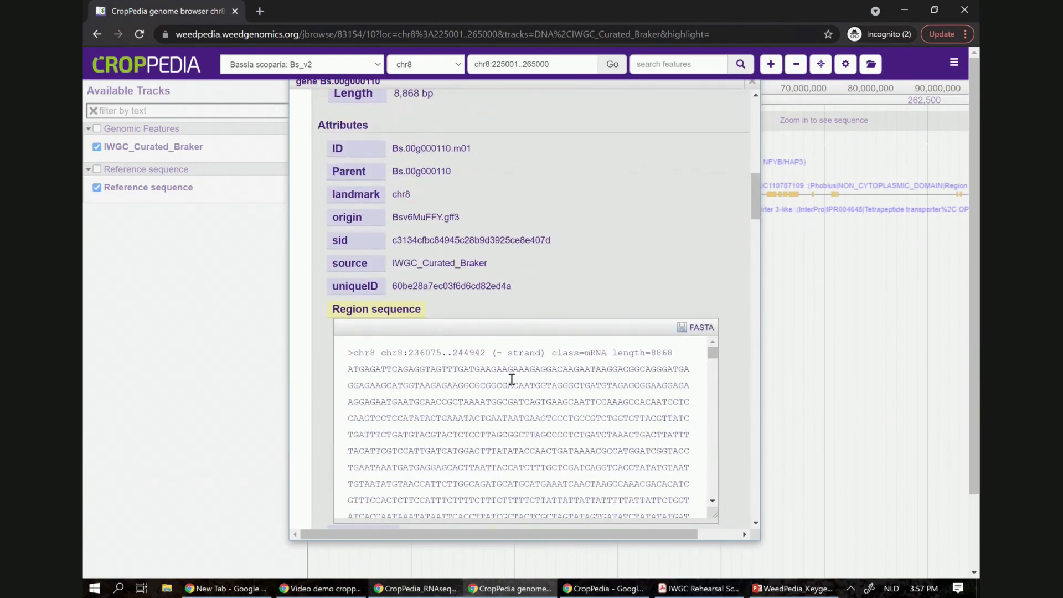
scroll(534, 306, "down", 2)
scroll(533, 310, "down", 4)
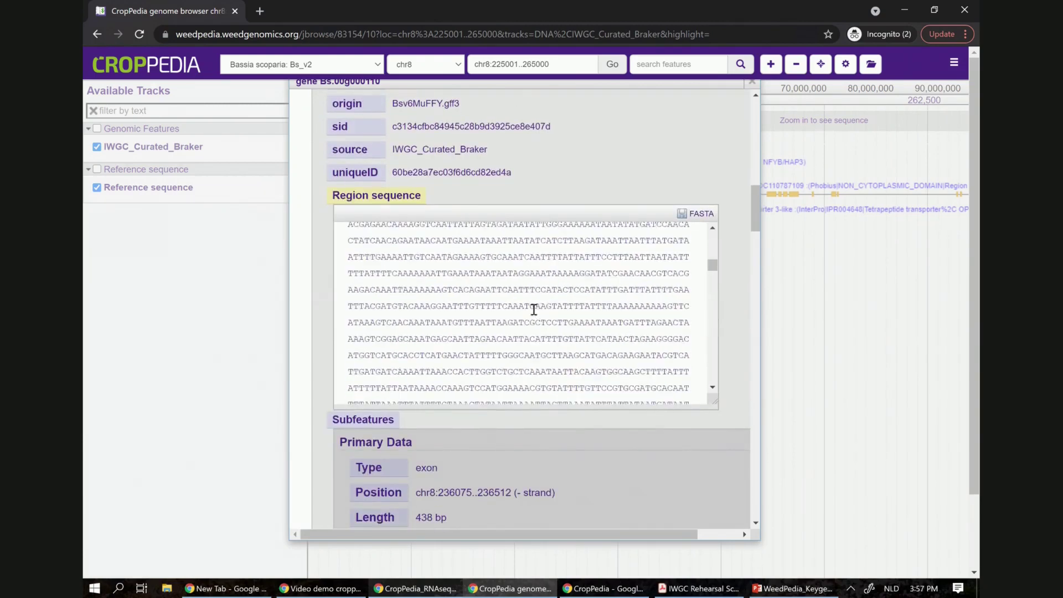
scroll(534, 310, "down", 4)
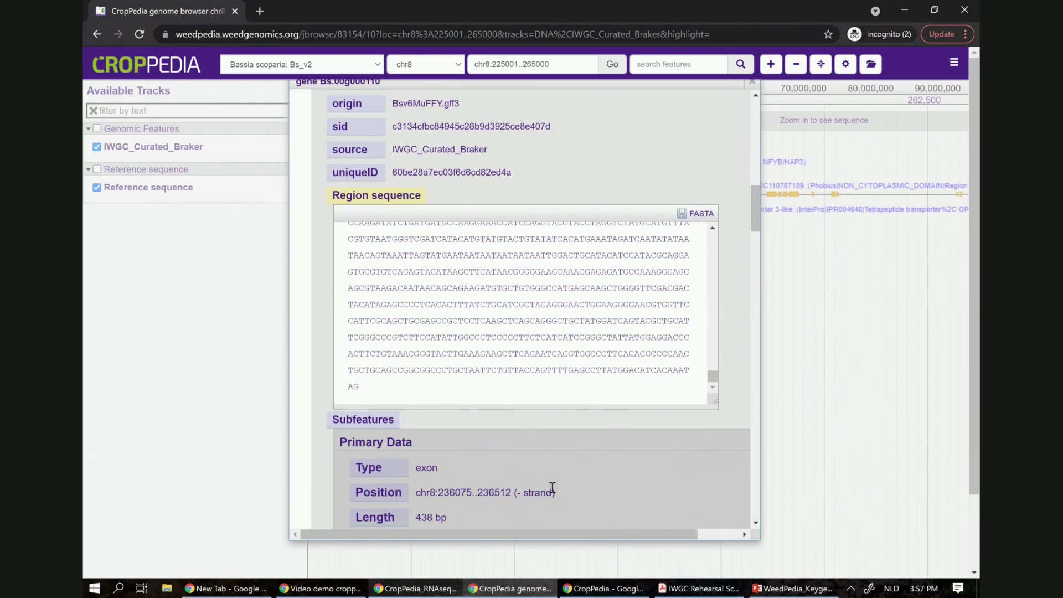
scroll(552, 488, "down", 2)
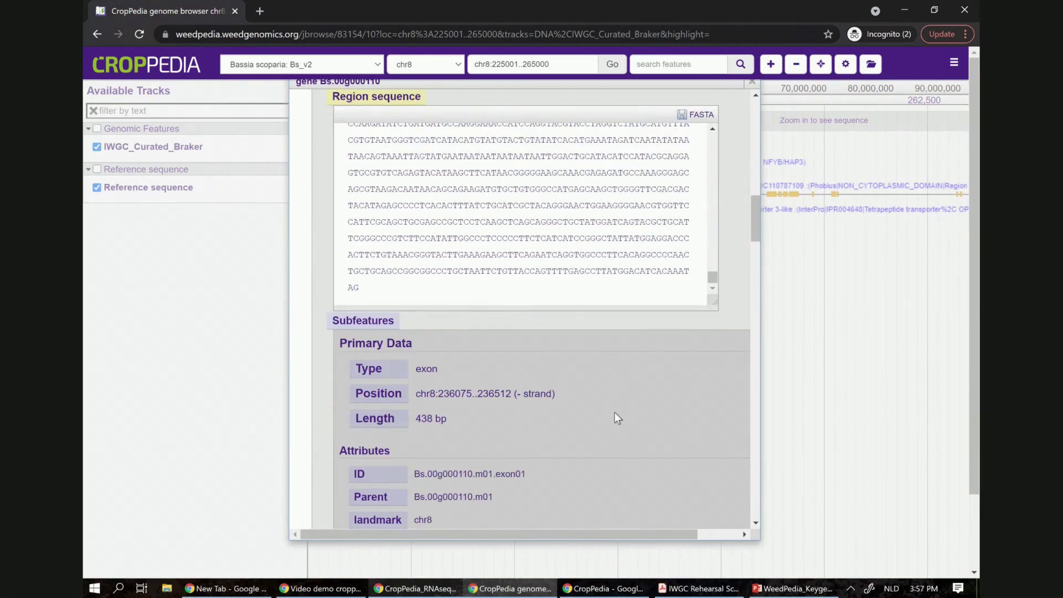
scroll(616, 416, "down", 3)
scroll(672, 322, "down", 5)
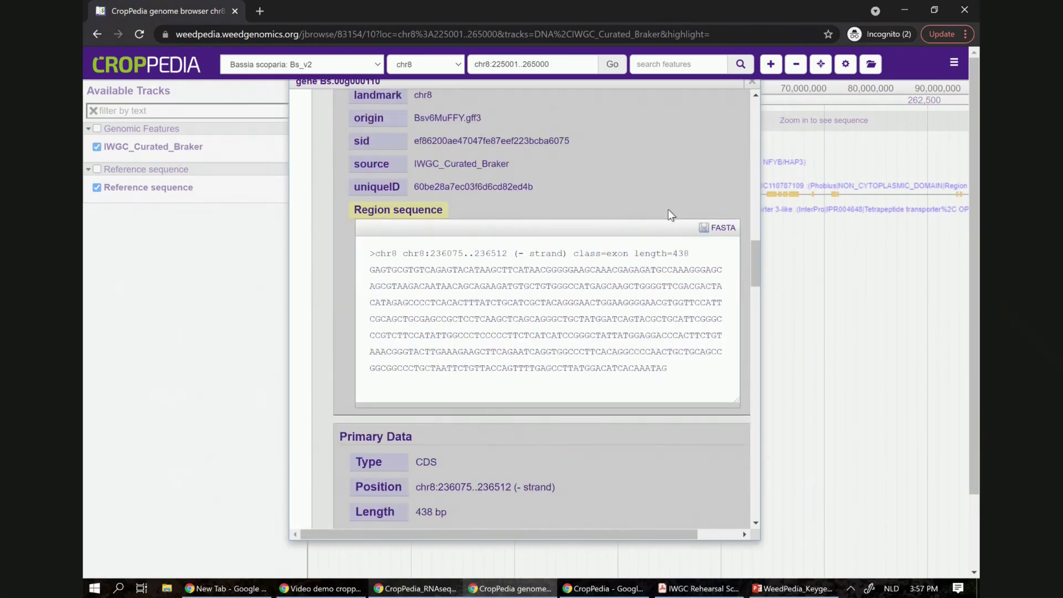
scroll(660, 422, "down", 14)
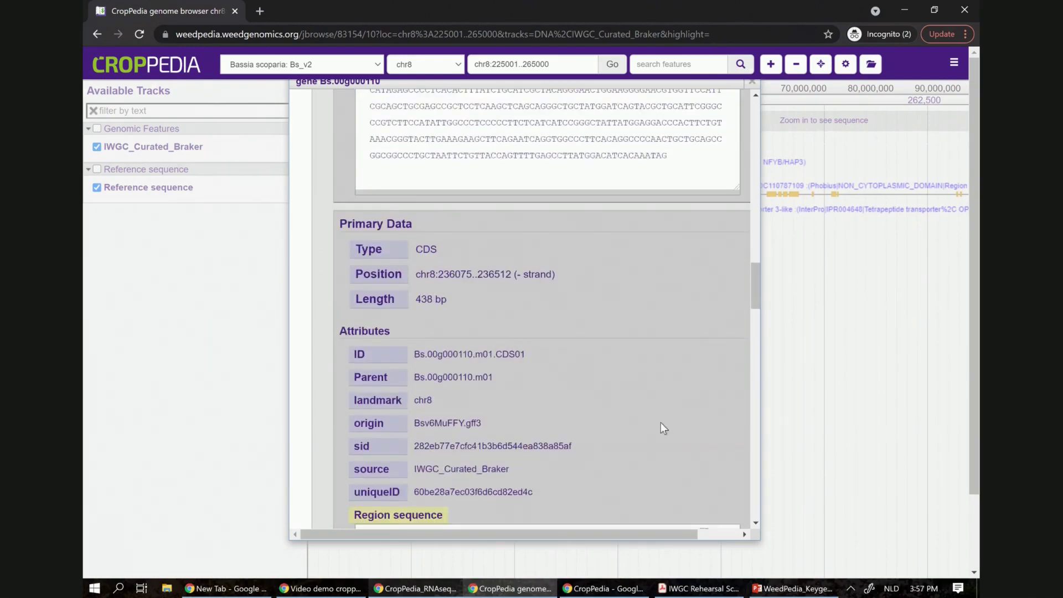
scroll(660, 423, "down", 15)
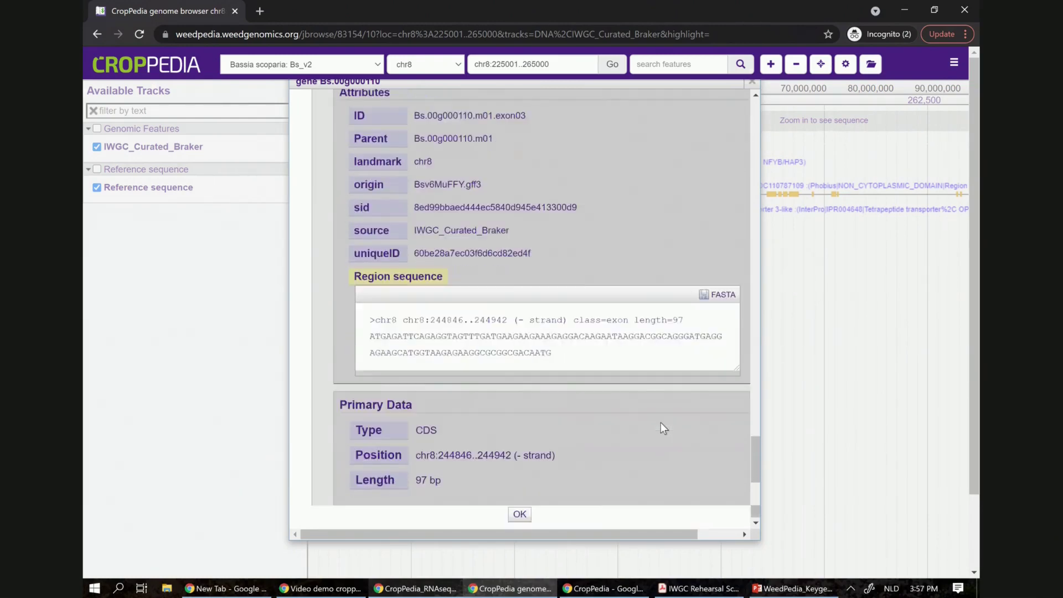
scroll(544, 224, "up", 20)
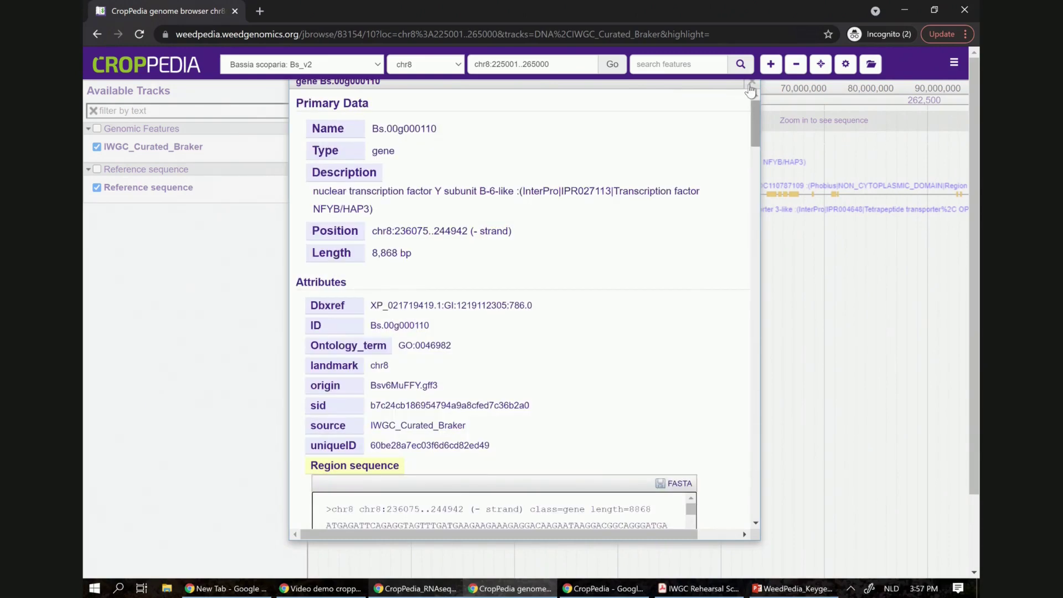
left_click(751, 81)
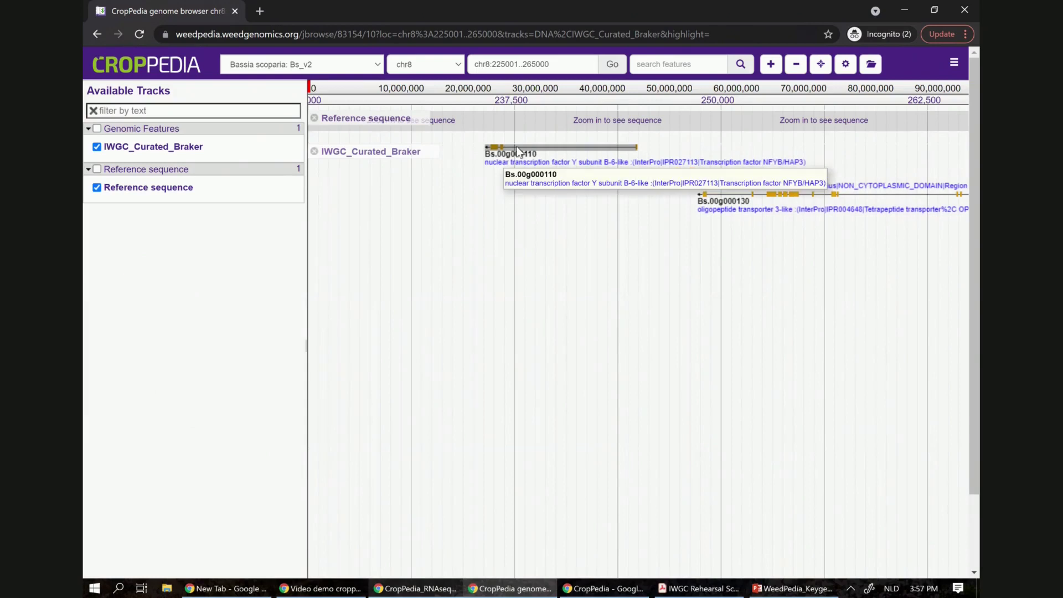
View the details of gene Bs.00g000110 through its list of gene actions and directly from its gene model, closing them each time.
right_click(516, 146)
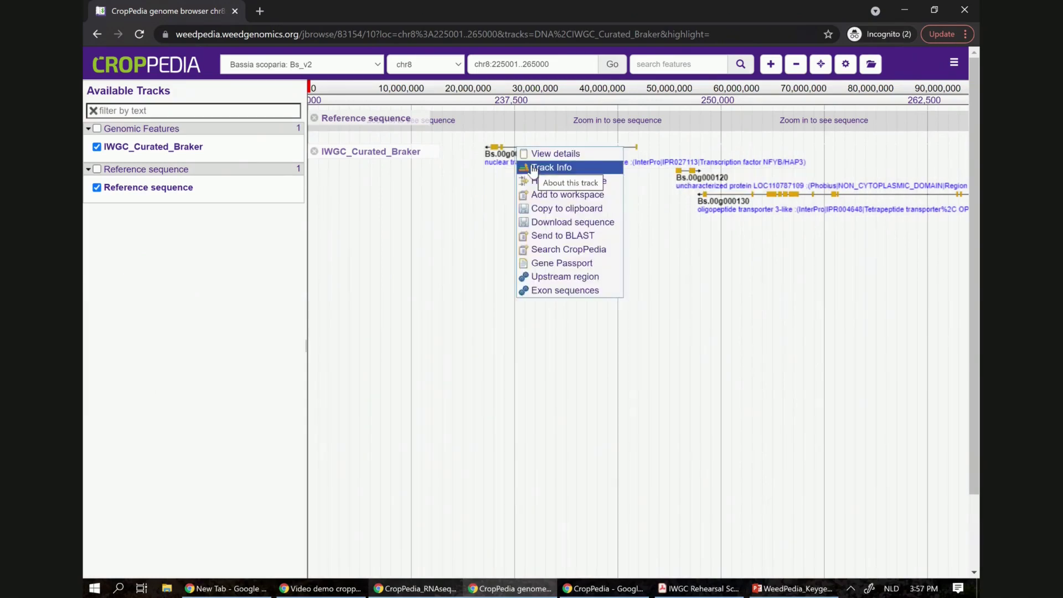
left_click(576, 157)
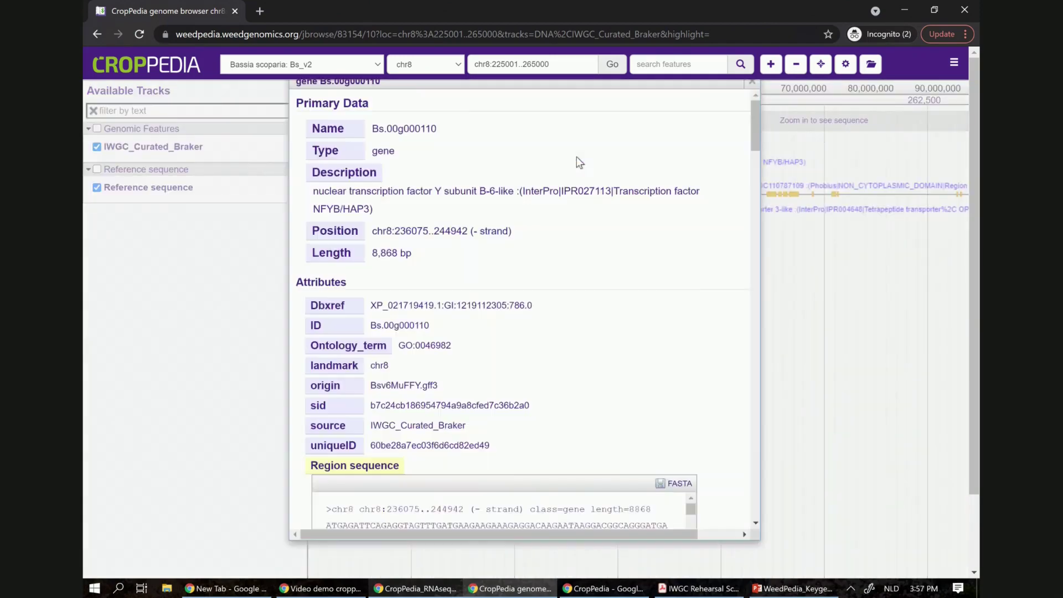
left_click(752, 84)
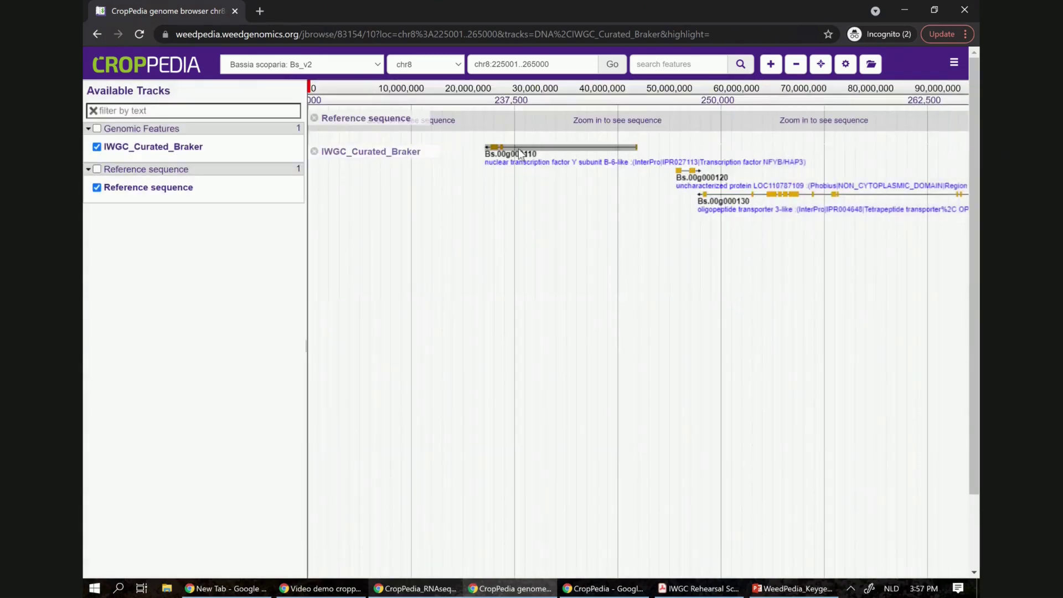
left_click(519, 150)
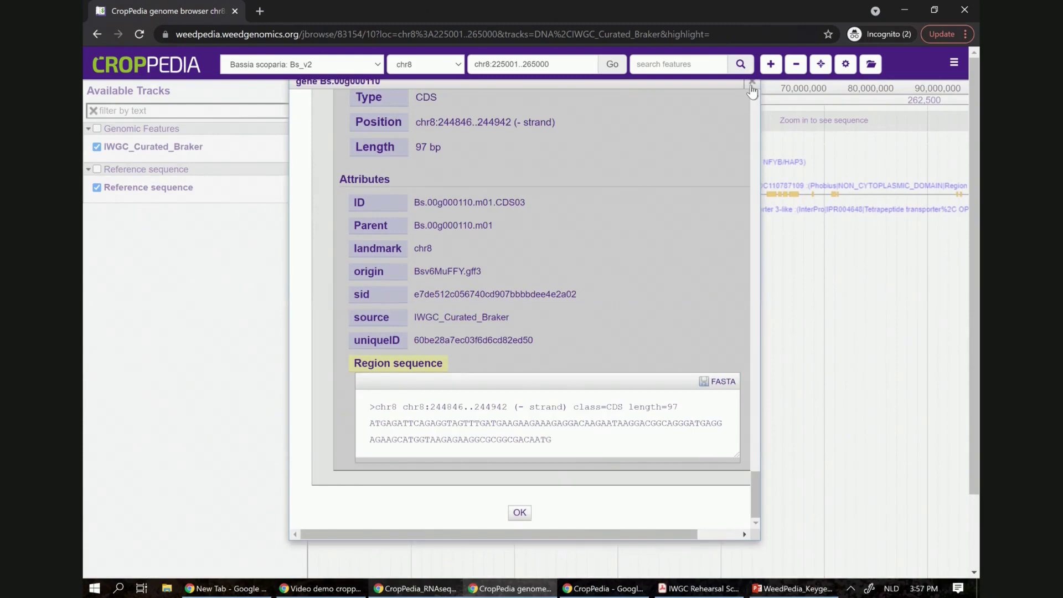
left_click(751, 86)
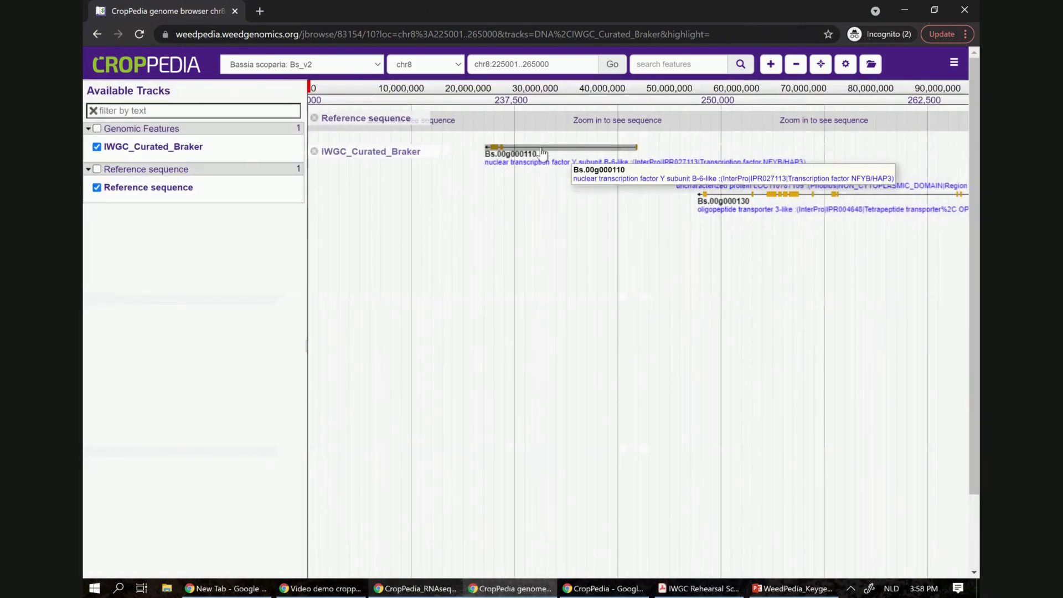
Highlight gene Bs.00g000110 in the genome browser.
right_click(542, 154)
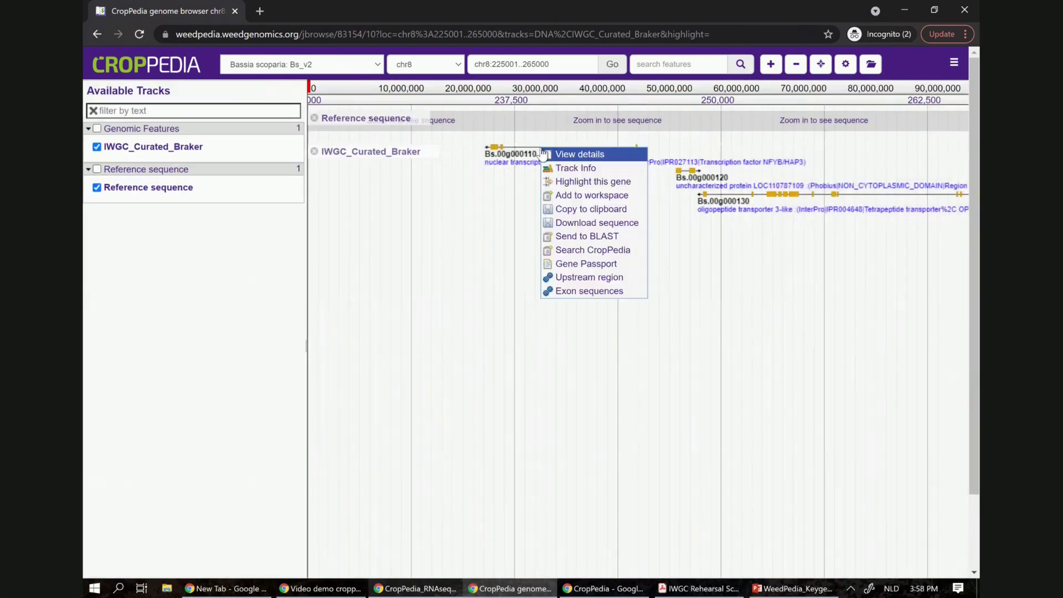
left_click(578, 183)
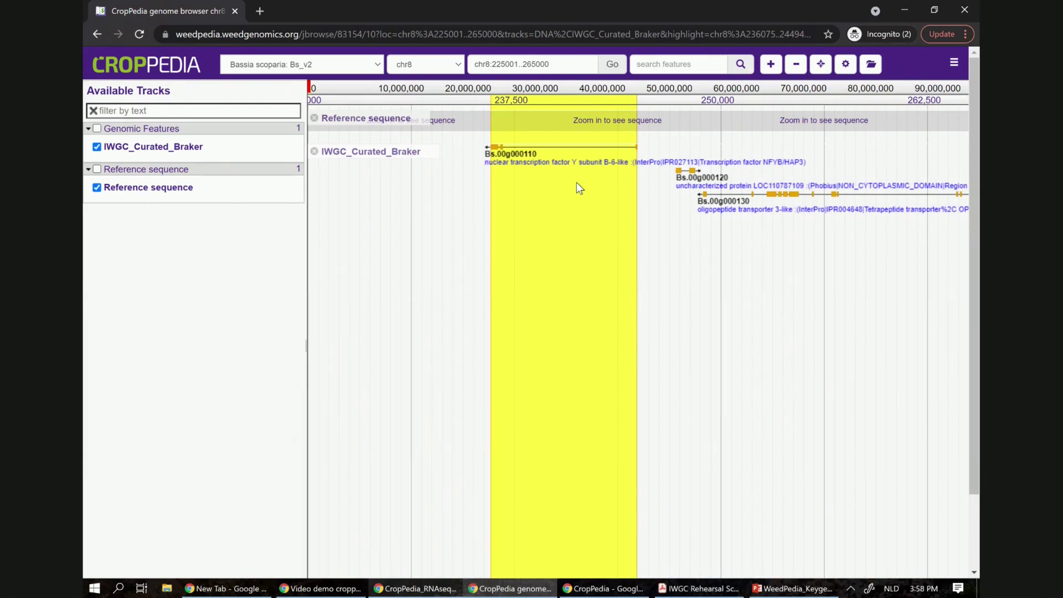
Open the Gene Passport of the highlighted gene Bs.00g000110.
right_click(534, 145)
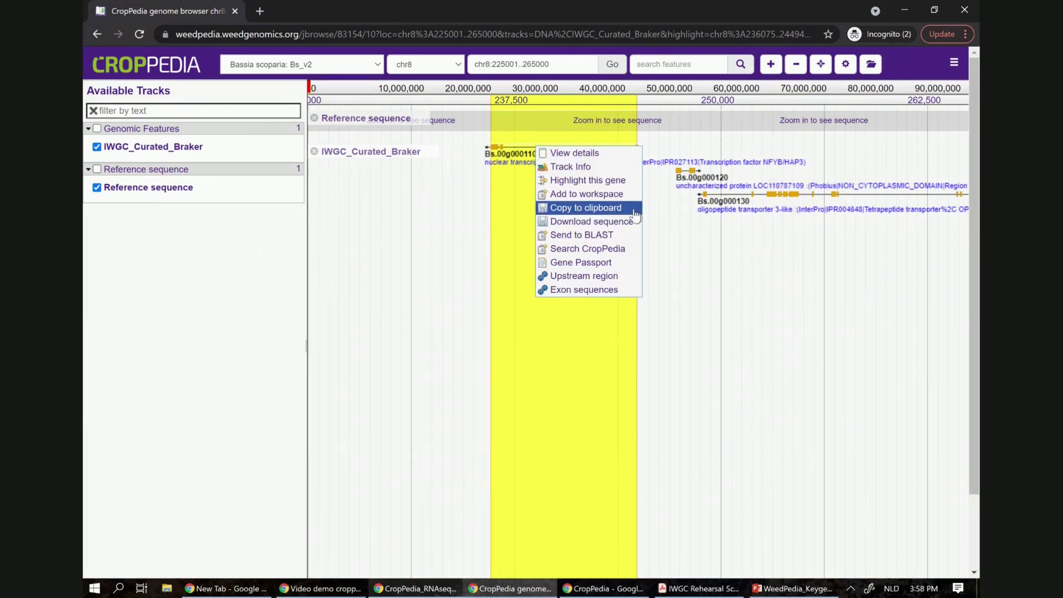
left_click(592, 265)
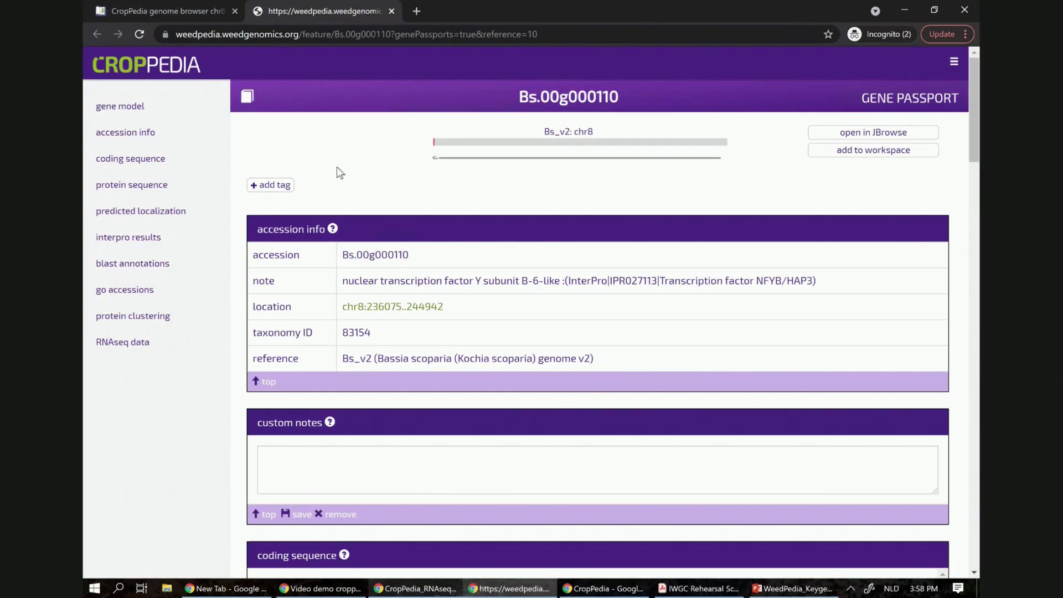
Examine the accession info in the Gene Passport of Bs.00g000110, including its location and taxonomy ID, and the custom notes section.
scroll(337, 167, "down", 1)
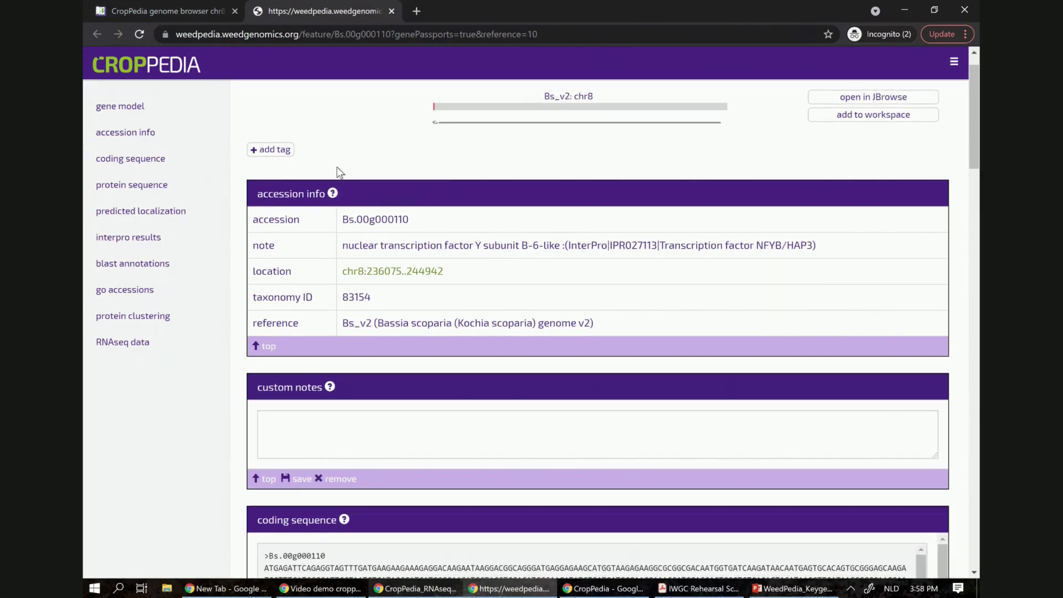
scroll(336, 168, "up", 1)
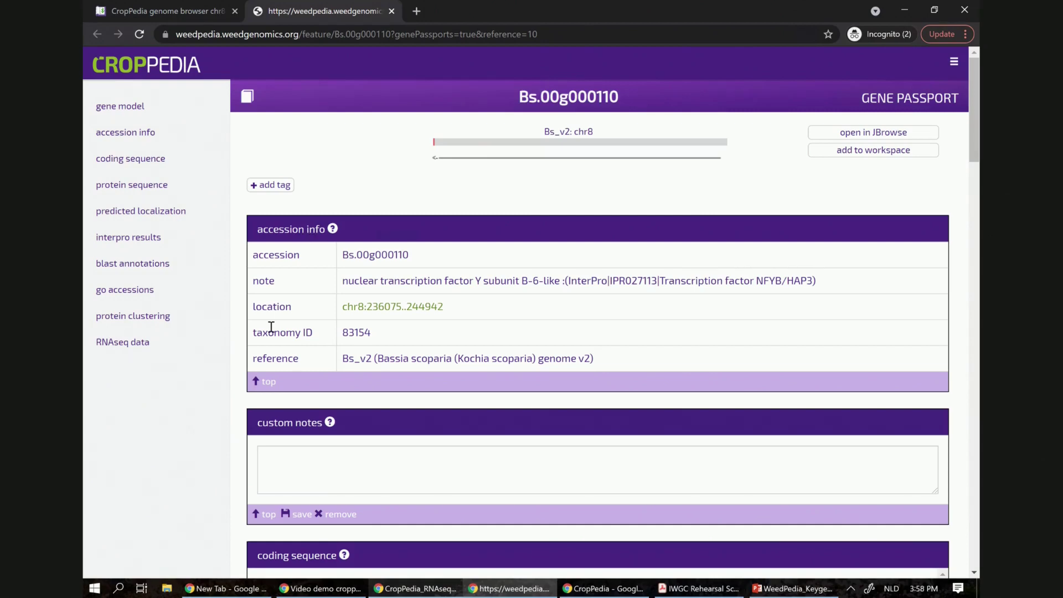
scroll(271, 327, "down", 1)
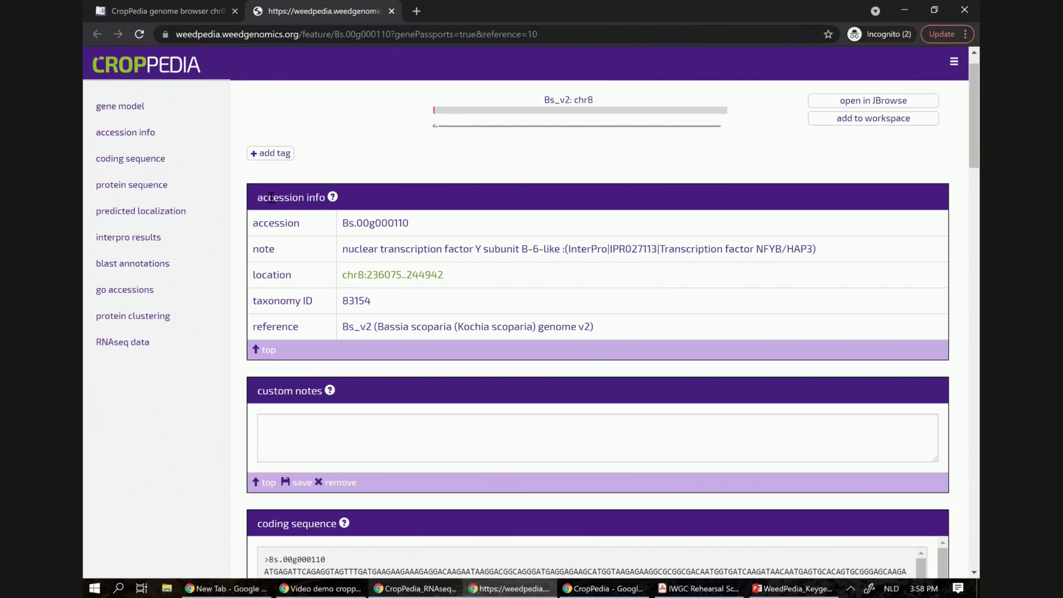
scroll(327, 181, "down", 3)
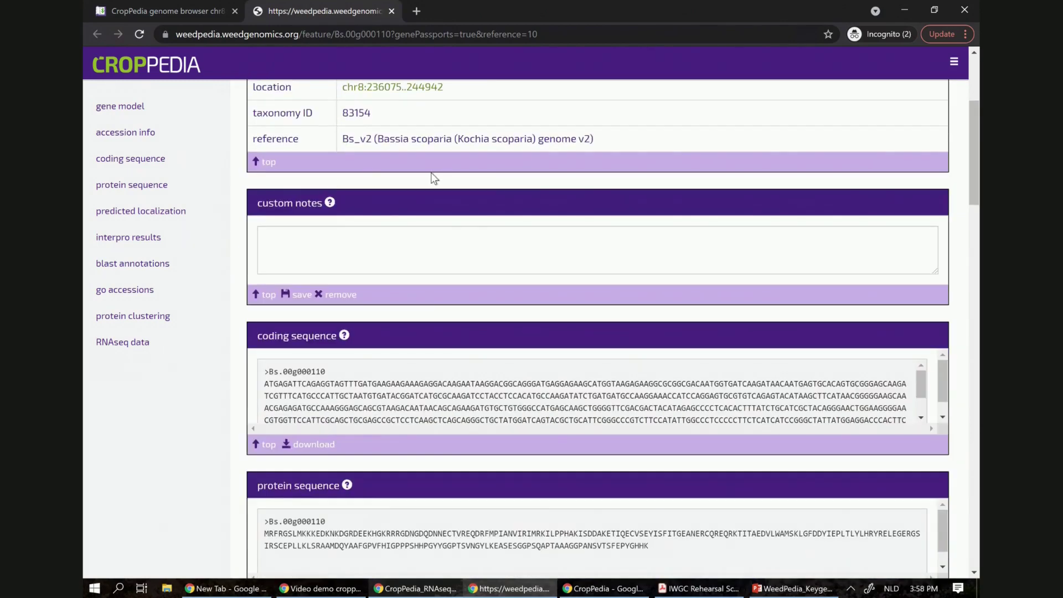
scroll(434, 177, "up", 2)
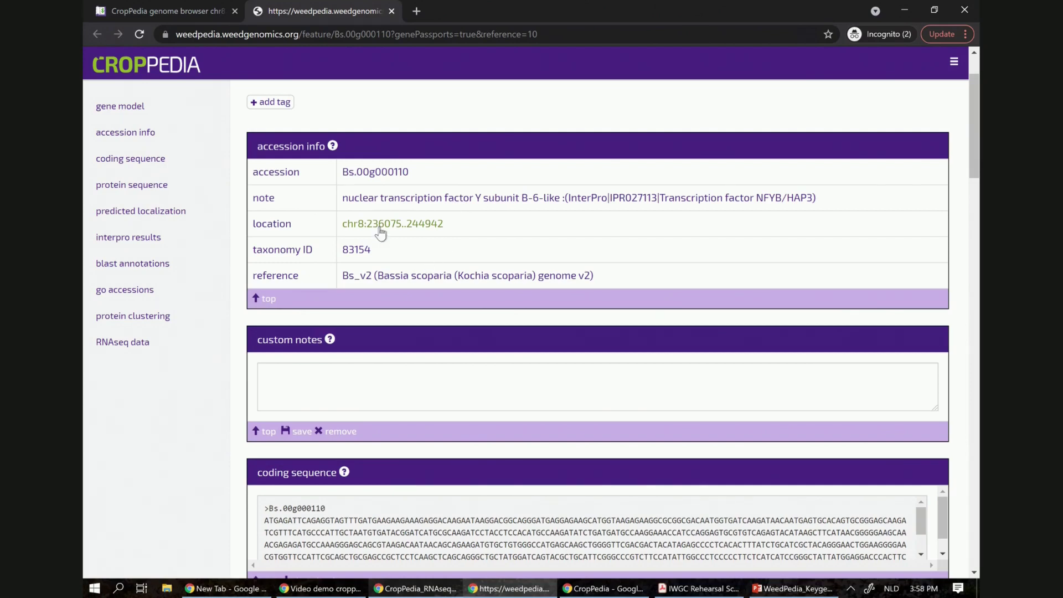
double_click(346, 253)
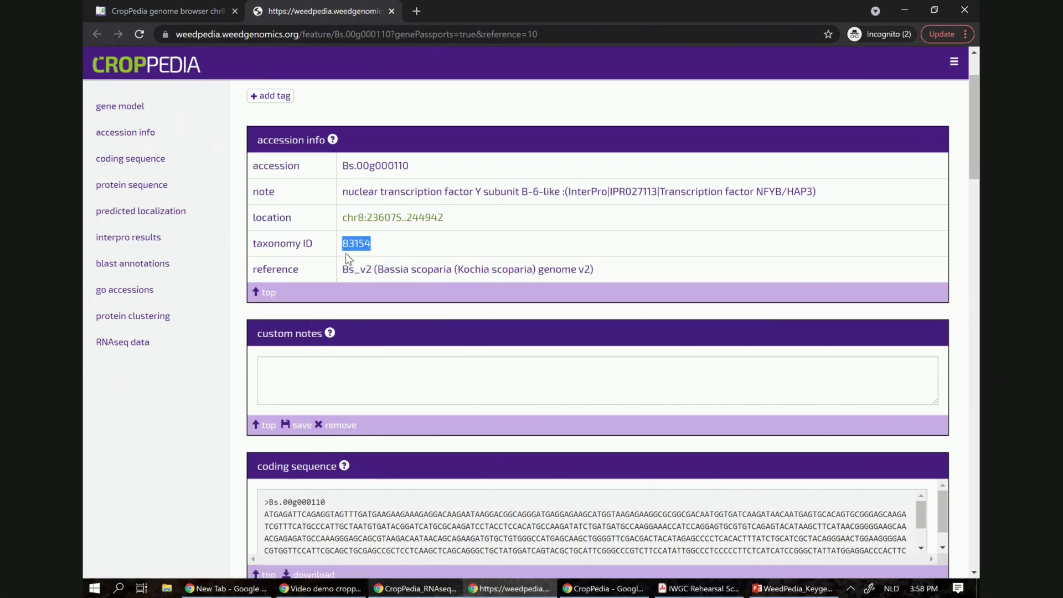
Review the gene's coding sequence, protein sequence and predicted localization in the Gene Passport.
scroll(345, 254, "down", 3)
scroll(457, 353, "down", 1)
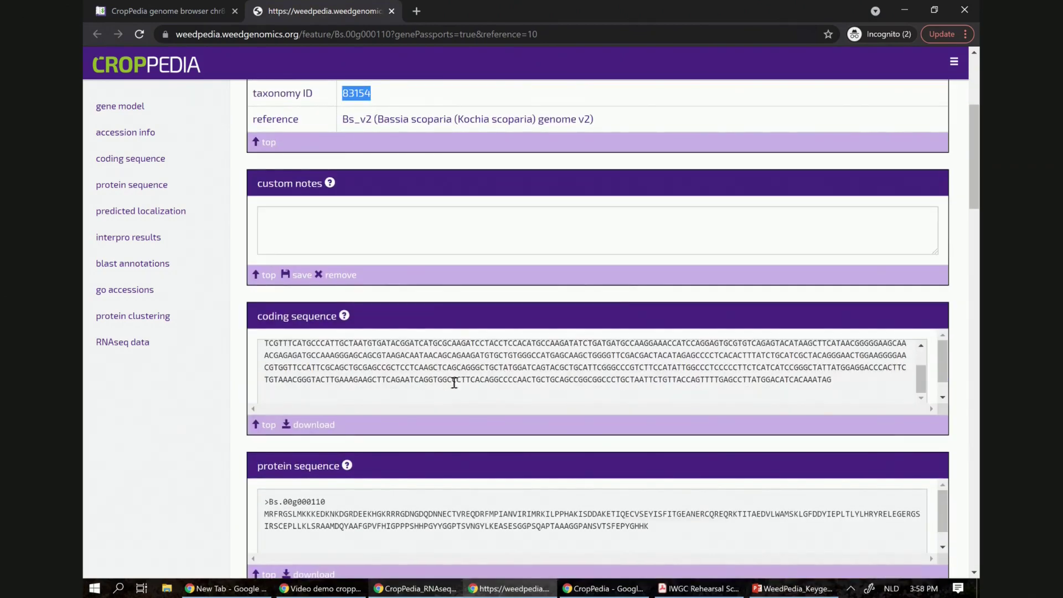
scroll(421, 446, "down", 1)
scroll(419, 447, "down", 2)
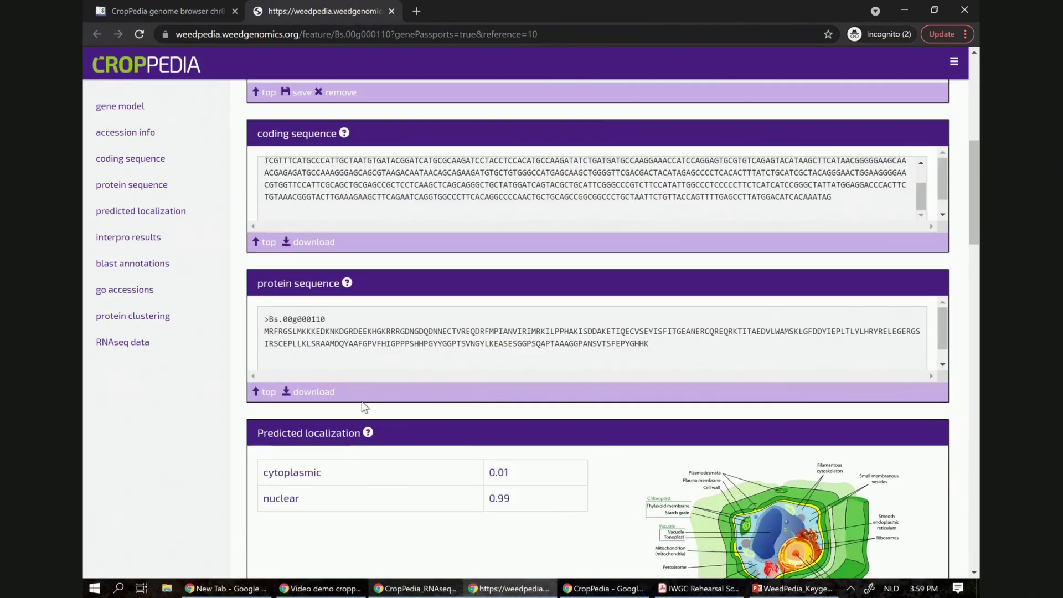
scroll(361, 401, "down", 3)
mouse_move(369, 285)
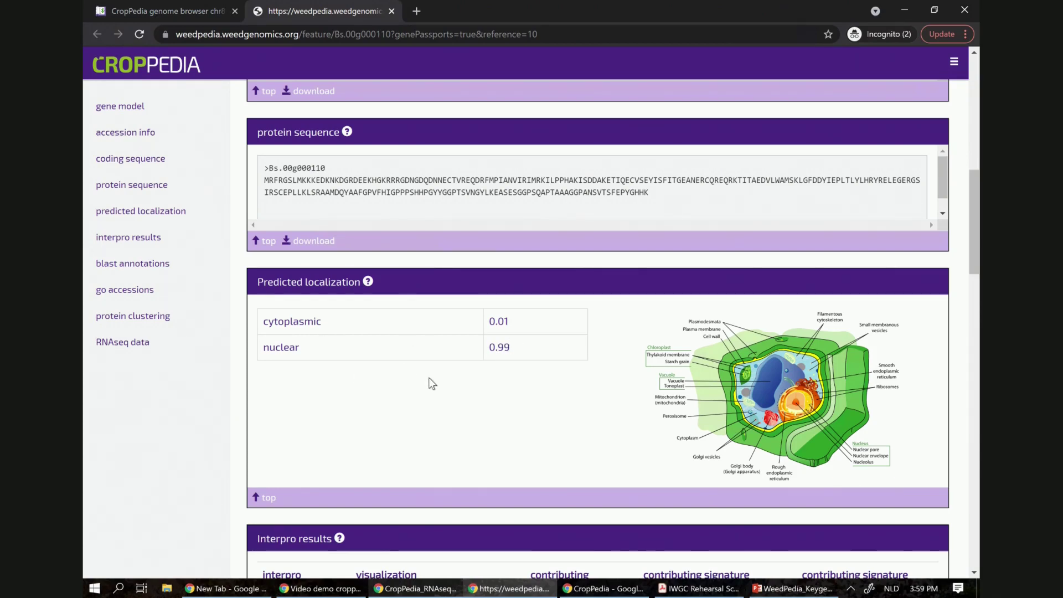
Examine the InterPro results of the gene, including the domain visualizations and contributing signatures.
scroll(429, 381, "down", 2)
scroll(431, 382, "down", 3)
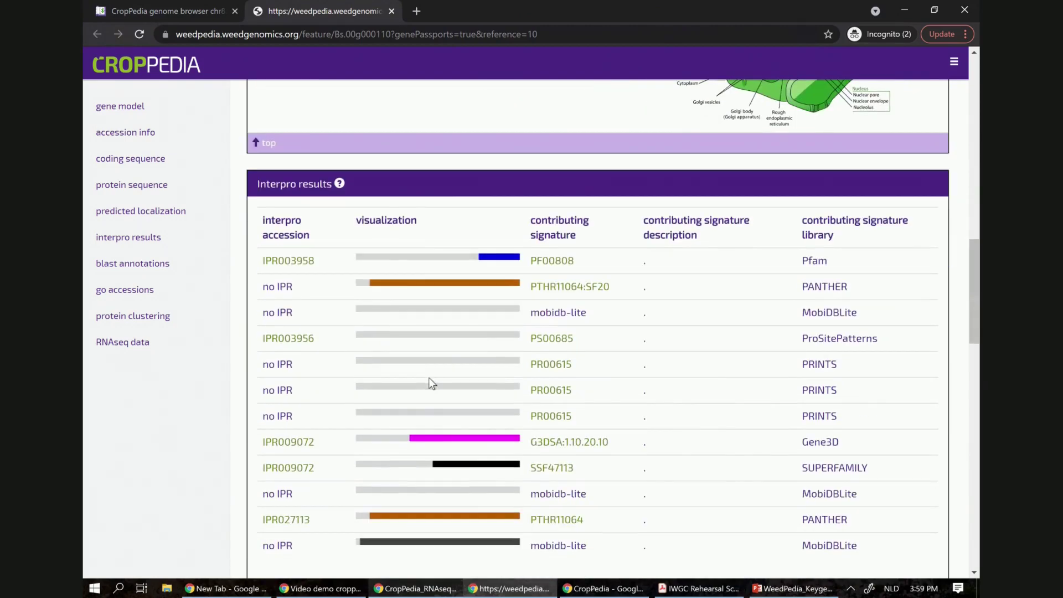
scroll(543, 181, "down", 1)
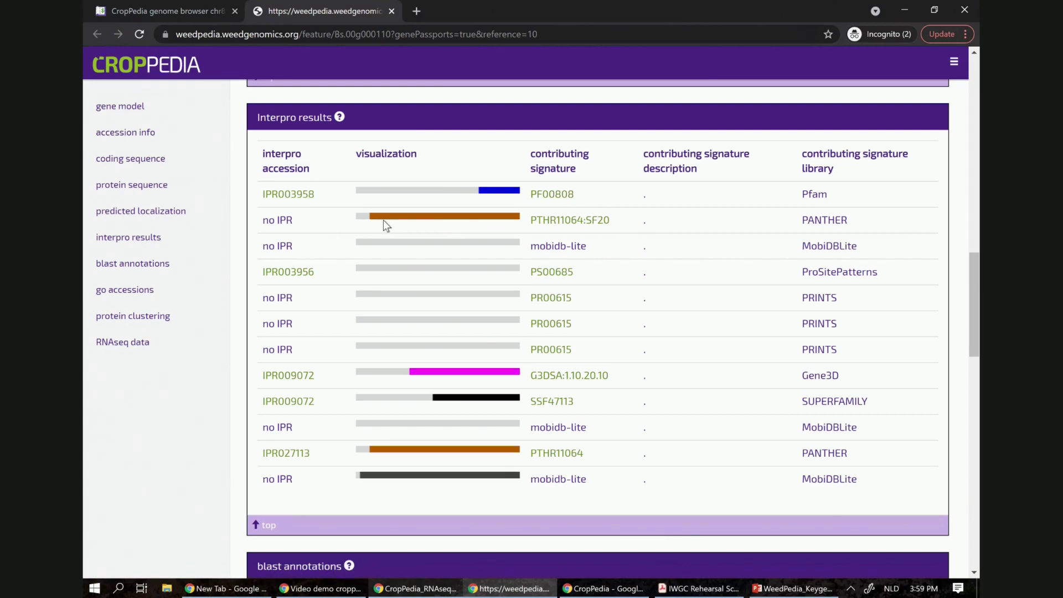
scroll(383, 220, "down", 1)
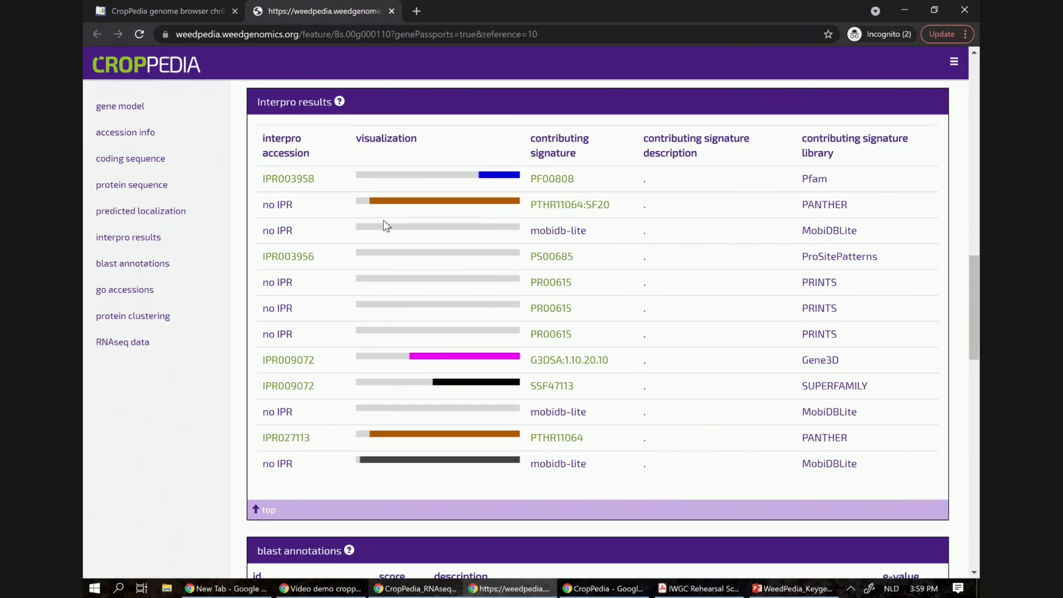
Examine the blast annotations and GO accessions of the gene, marking the nucleus and transcription terms in the GO descriptions.
scroll(383, 220, "down", 5)
scroll(383, 220, "down", 1)
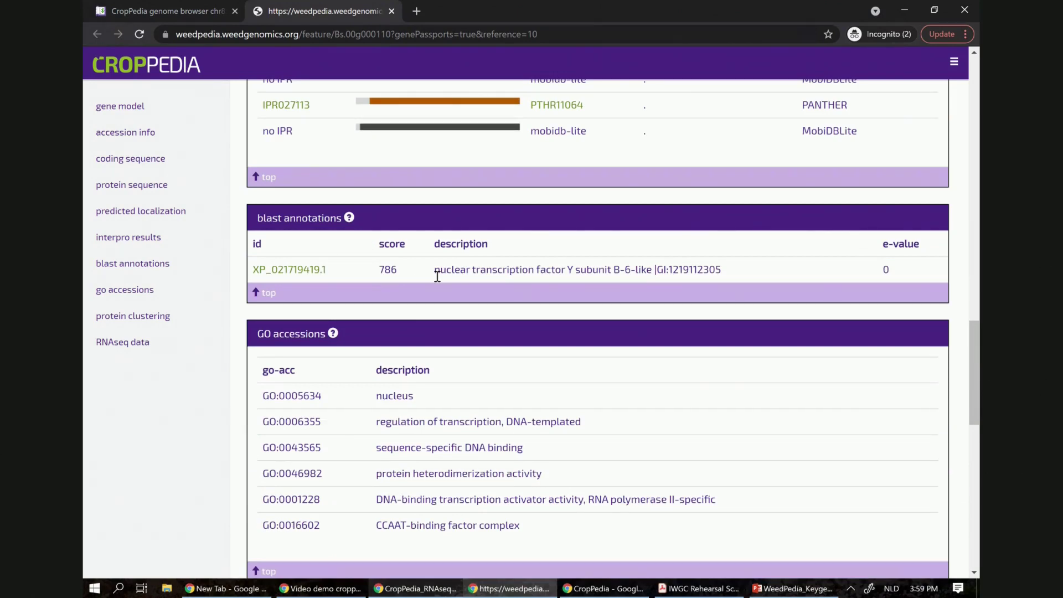
scroll(437, 276, "down", 3)
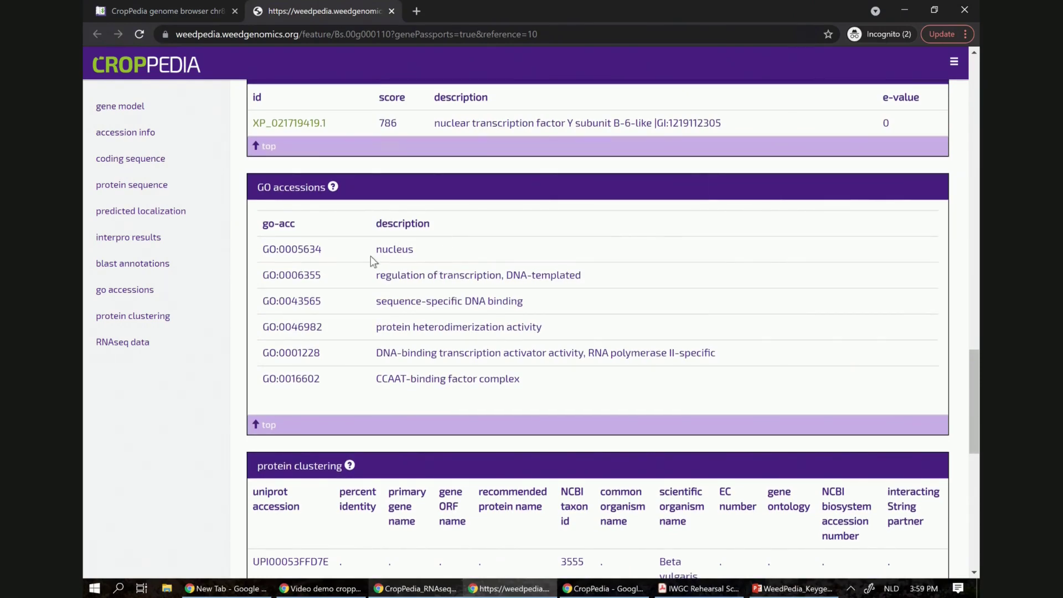
double_click(400, 248)
scroll(475, 268, "down", 1)
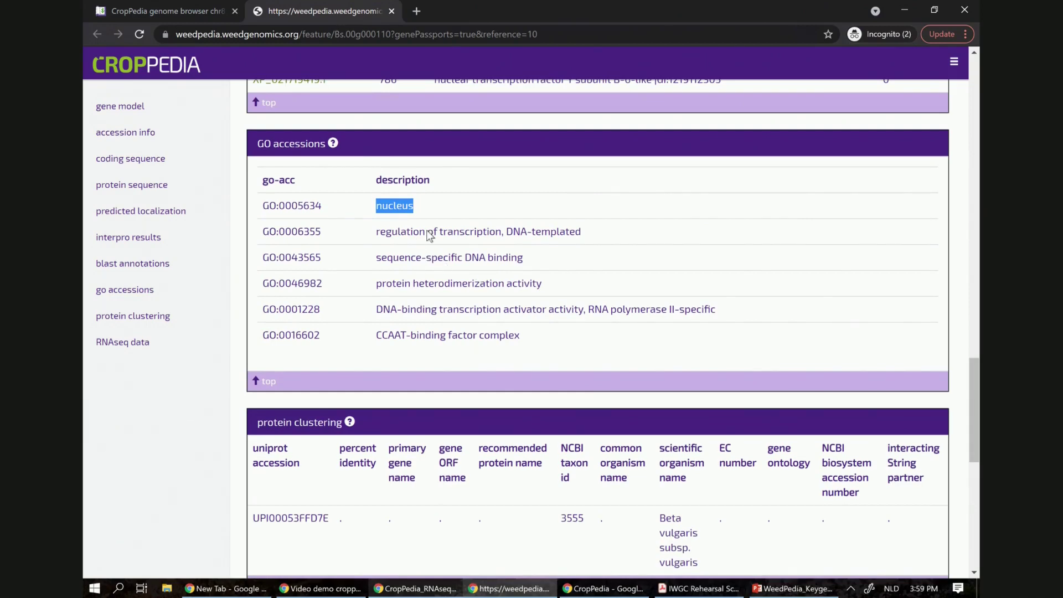
double_click(464, 232)
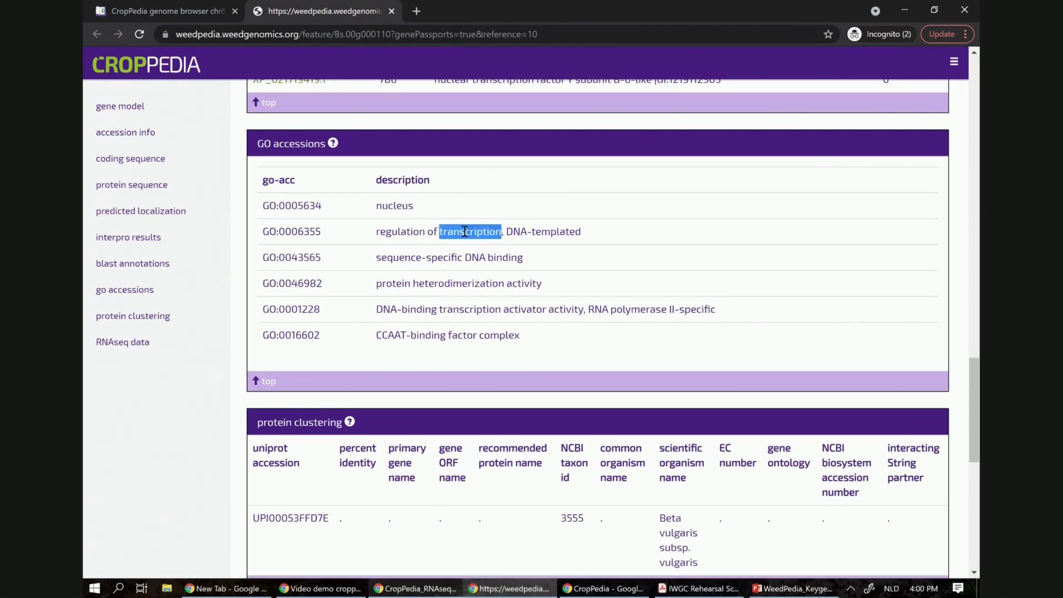
scroll(516, 332, "down", 3)
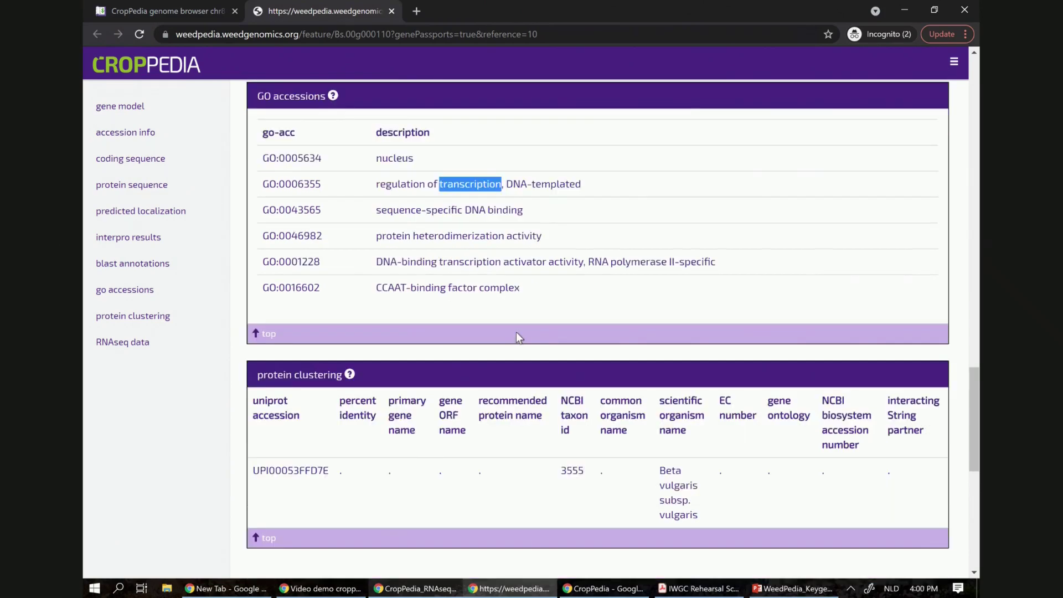
scroll(516, 332, "up", 2)
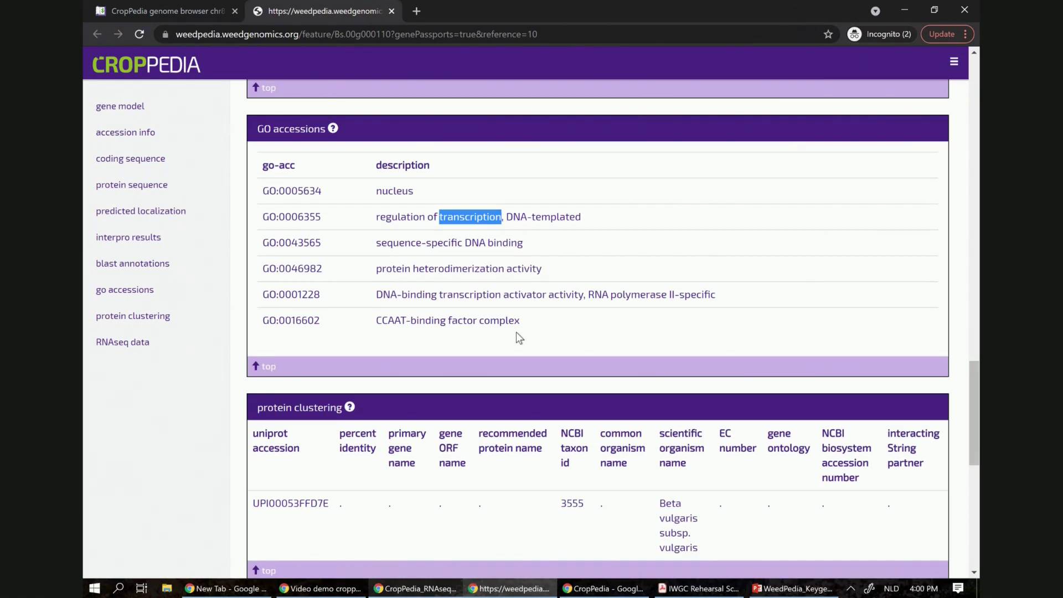
Review the protein clustering table and the RNAseq relative expression chart for test_deSeq_corr.
scroll(519, 338, "down", 1)
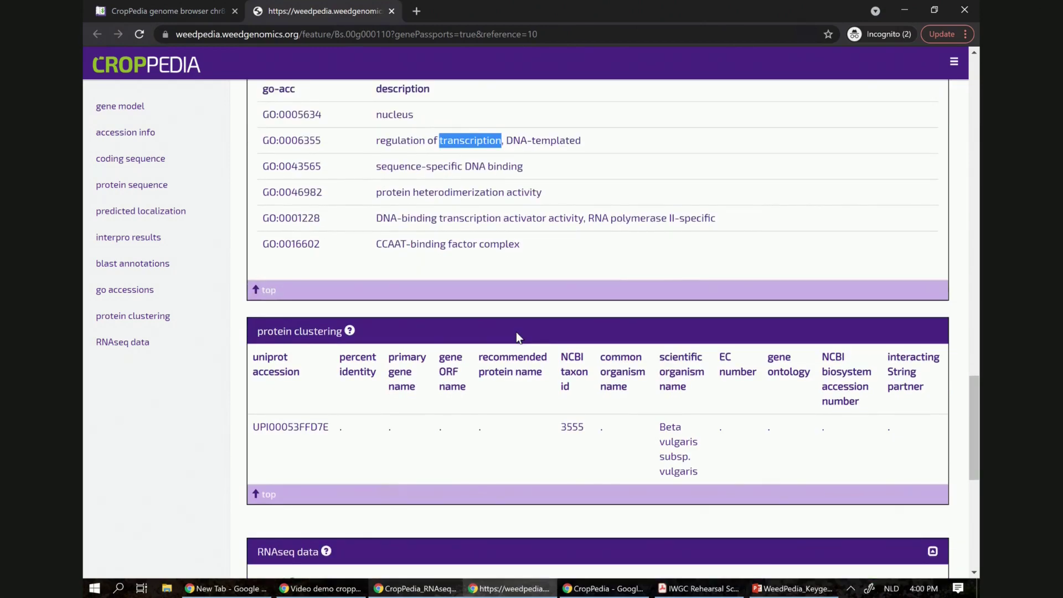
scroll(516, 331, "down", 1)
scroll(403, 343, "down", 1)
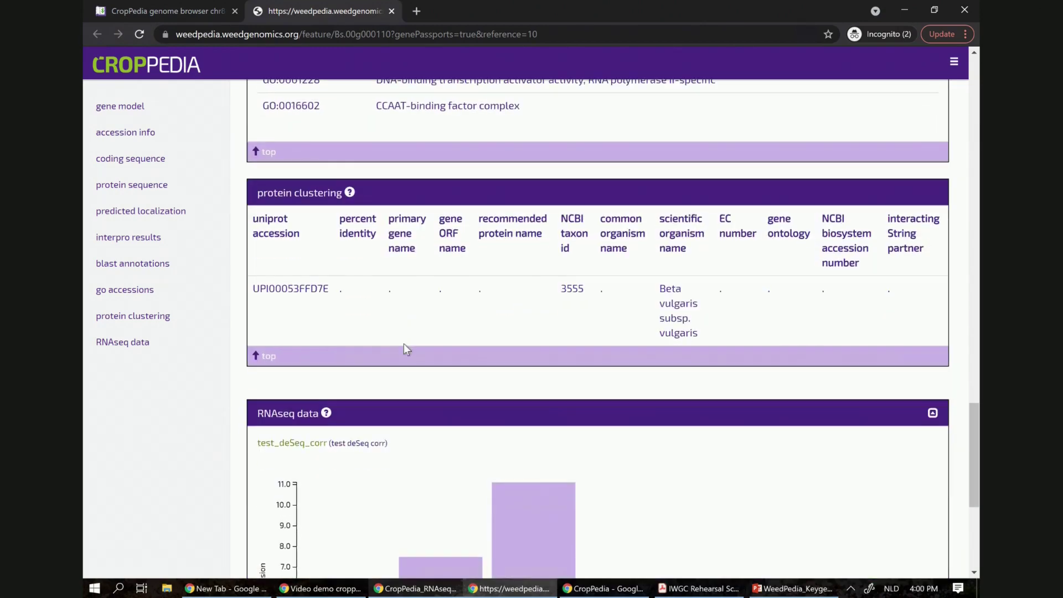
scroll(486, 328, "down", 4)
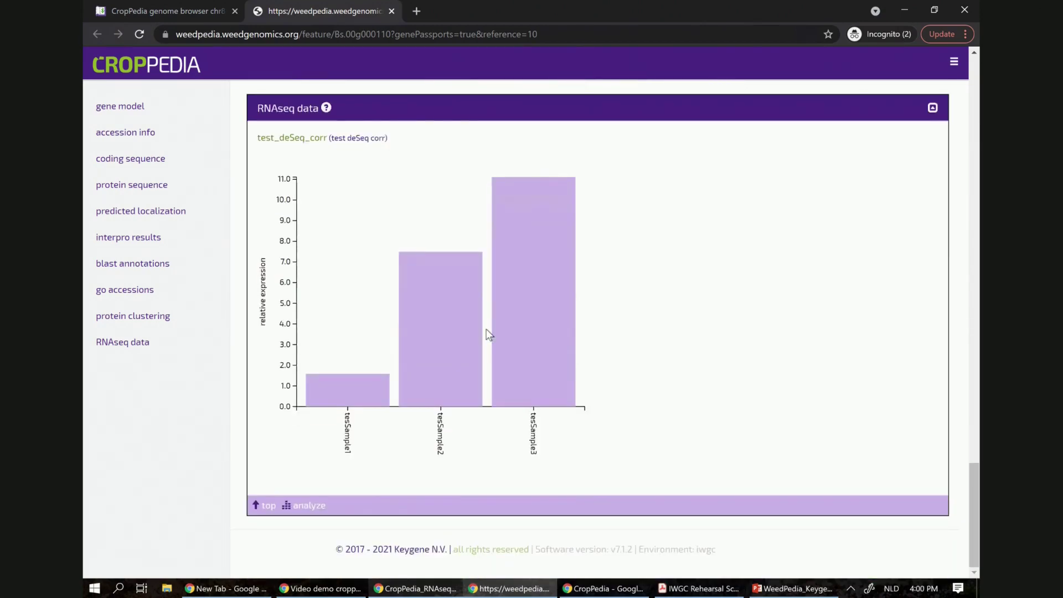
scroll(486, 328, "up", 1)
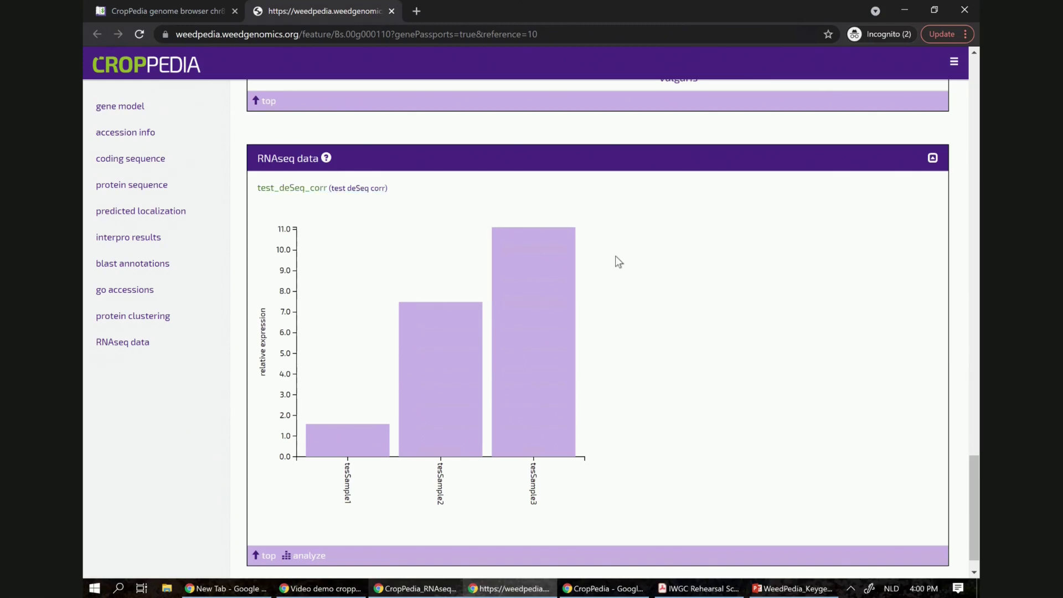
scroll(615, 257, "down", 1)
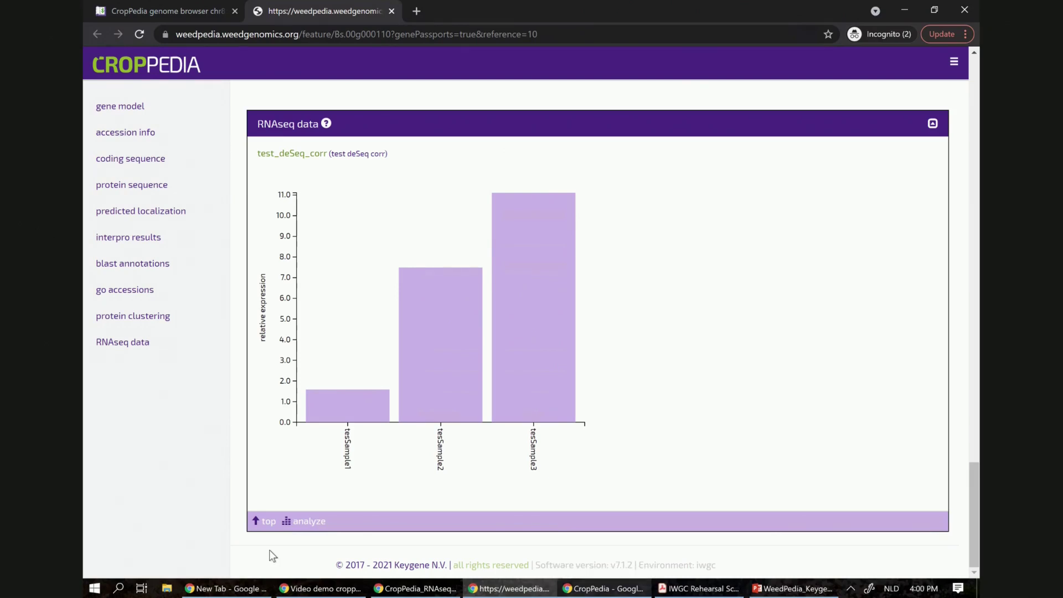
Jump to the blast annotations section of the Gene Passport and return to the start of the passport.
scroll(269, 550, "up", 4)
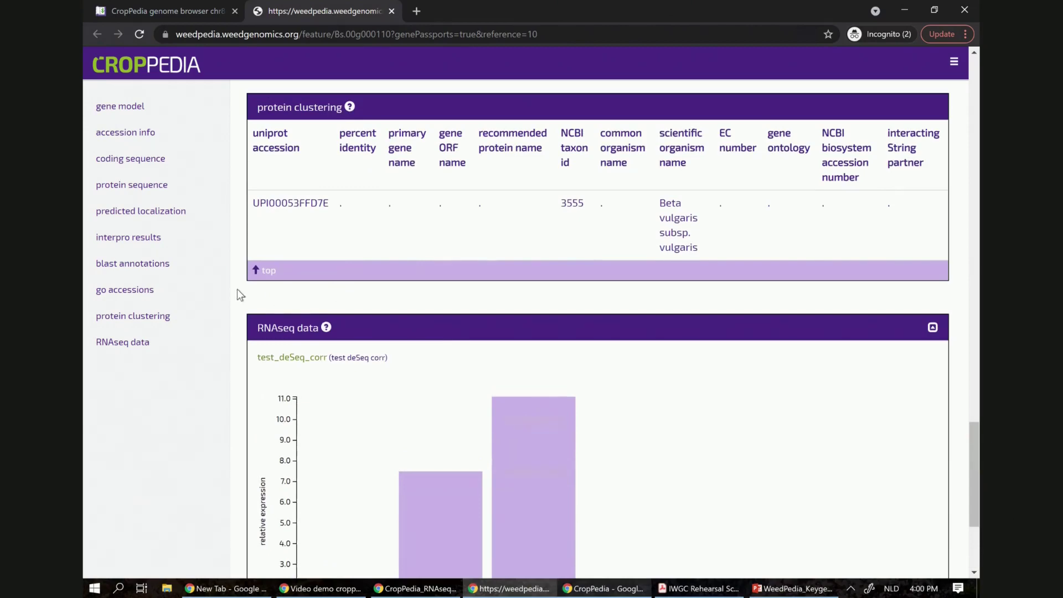
left_click(224, 270)
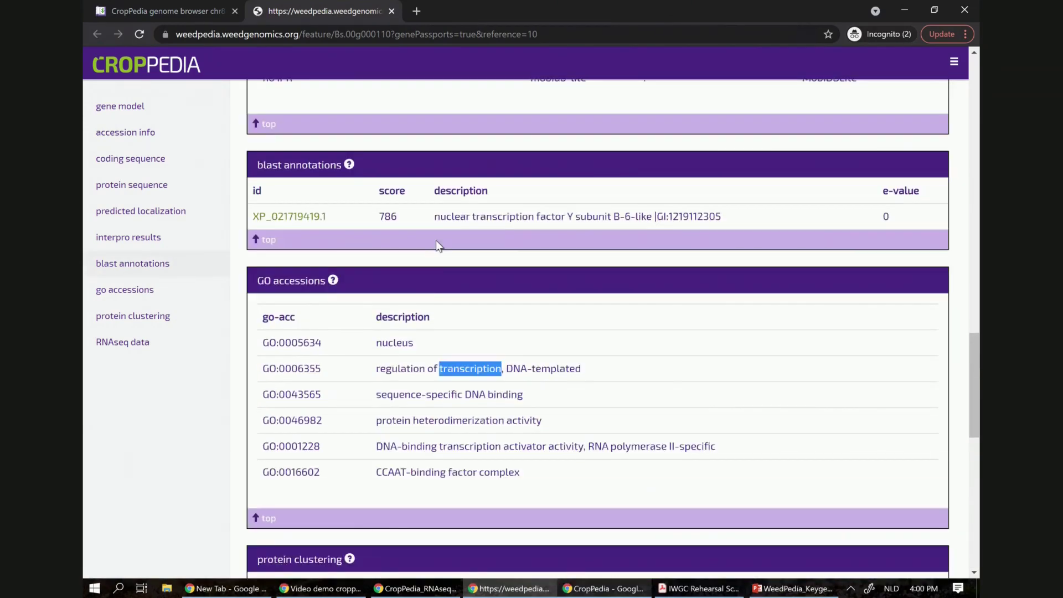
scroll(433, 282, "up", 20)
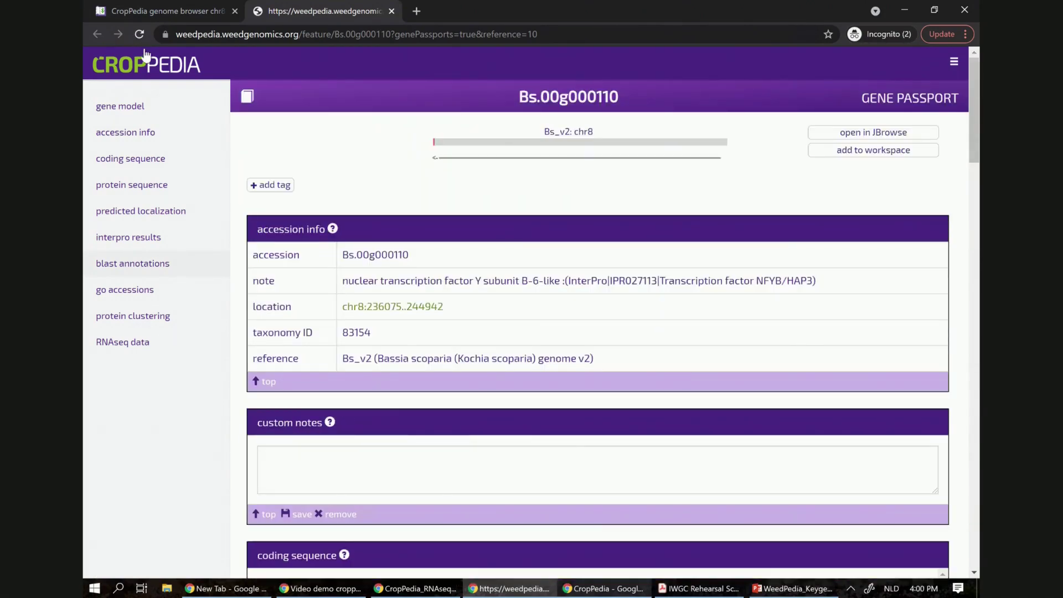
Go to the CropPedia home page, open the genetic maps viewer and list its selectable reference map taxonomy IDs.
left_click(142, 62)
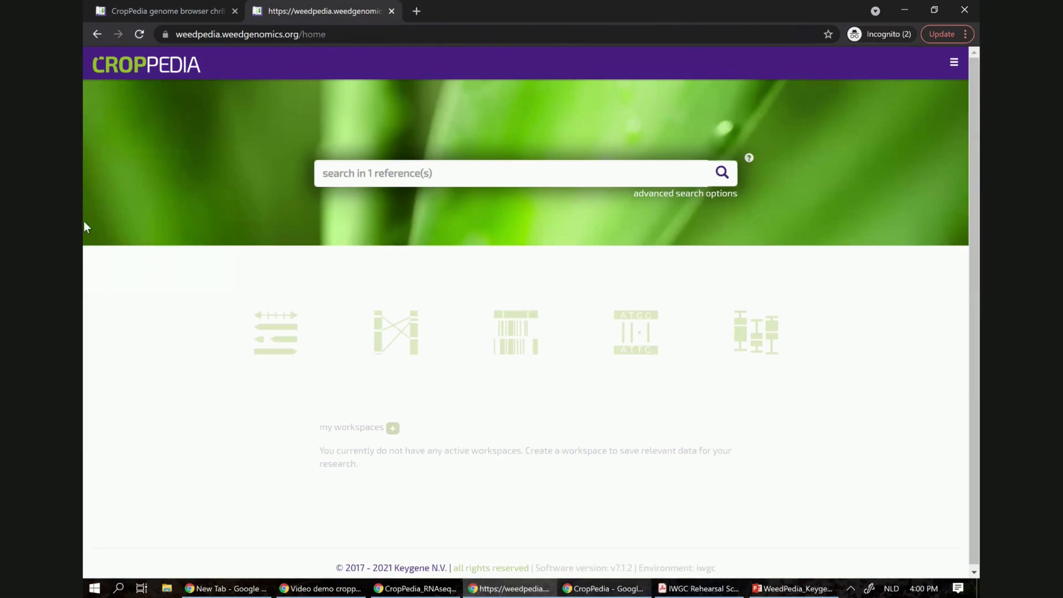
left_click(426, 337)
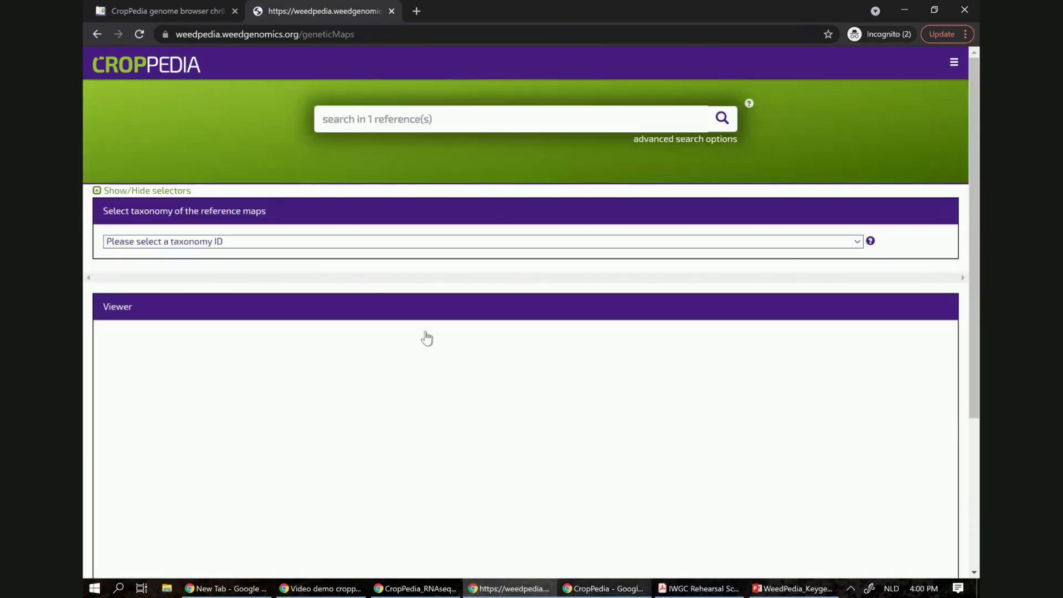
left_click(216, 245)
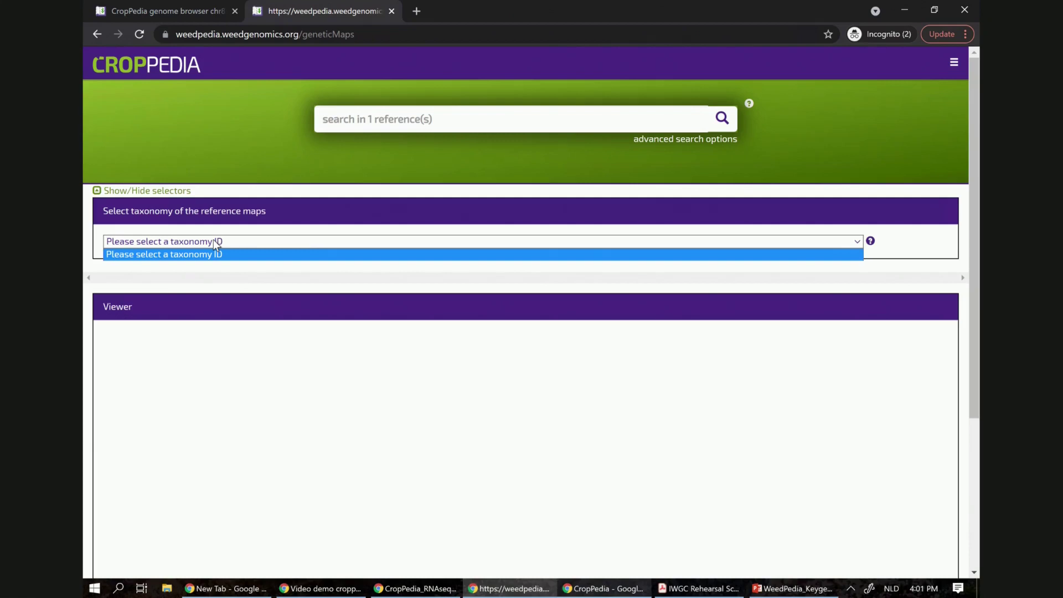
Open the variomics viewer from the CropPedia home page, dismiss the dataset selection, and view and close its side panel of selection options.
left_click(166, 68)
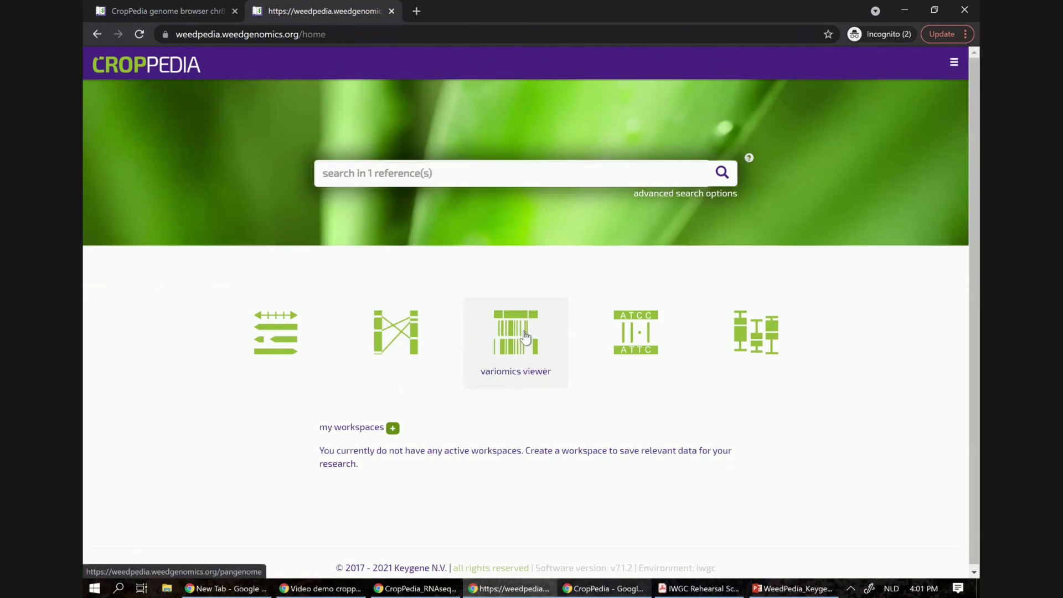
left_click(525, 332)
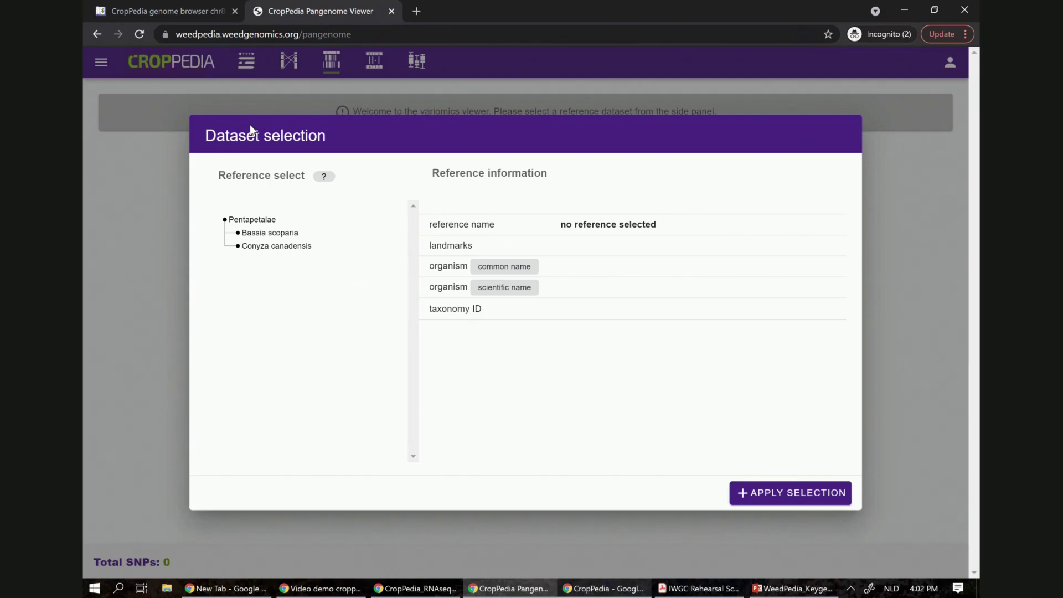
left_click(105, 56)
left_click(105, 56)
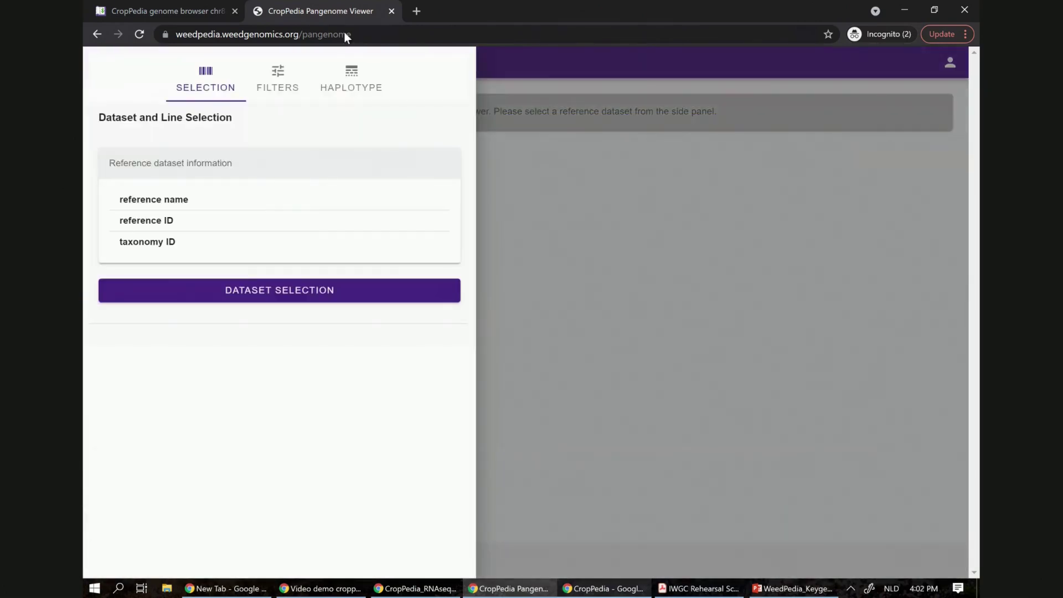
left_click(612, 256)
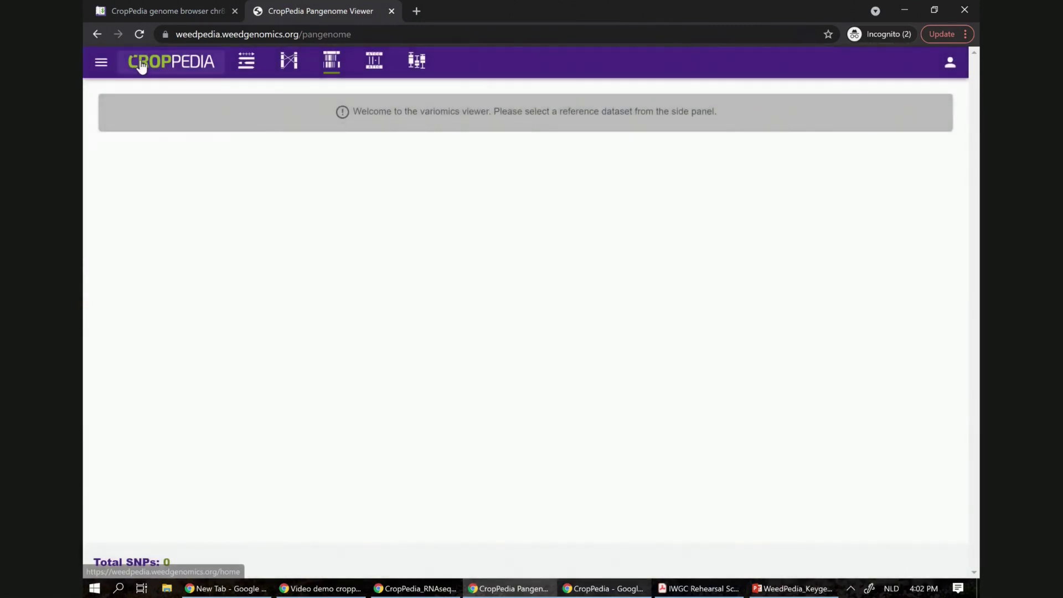
Return to the CropPedia home page and open the blast alignment overview.
left_click(141, 63)
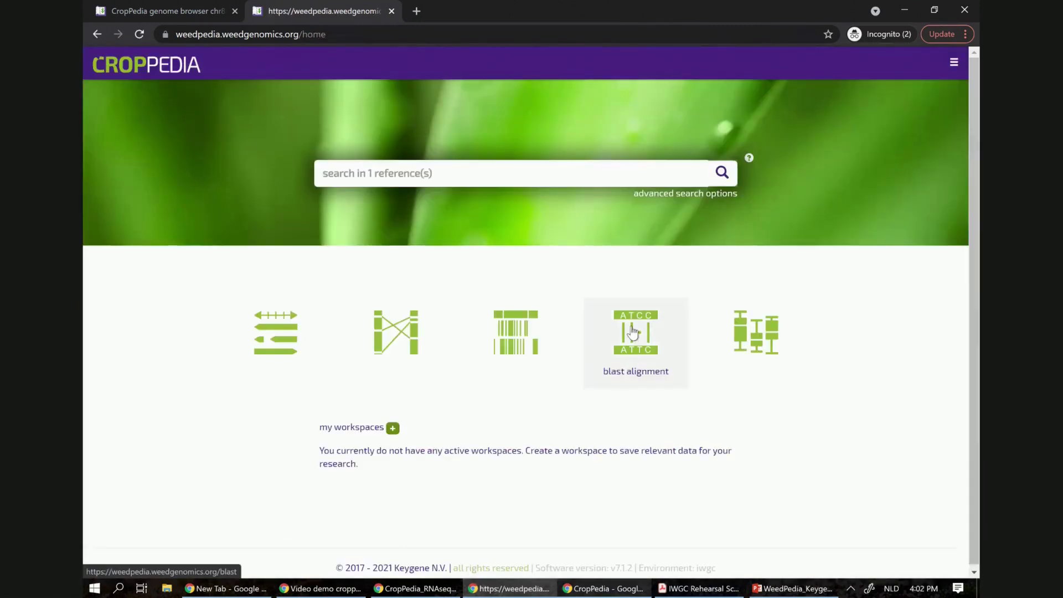
left_click(633, 331)
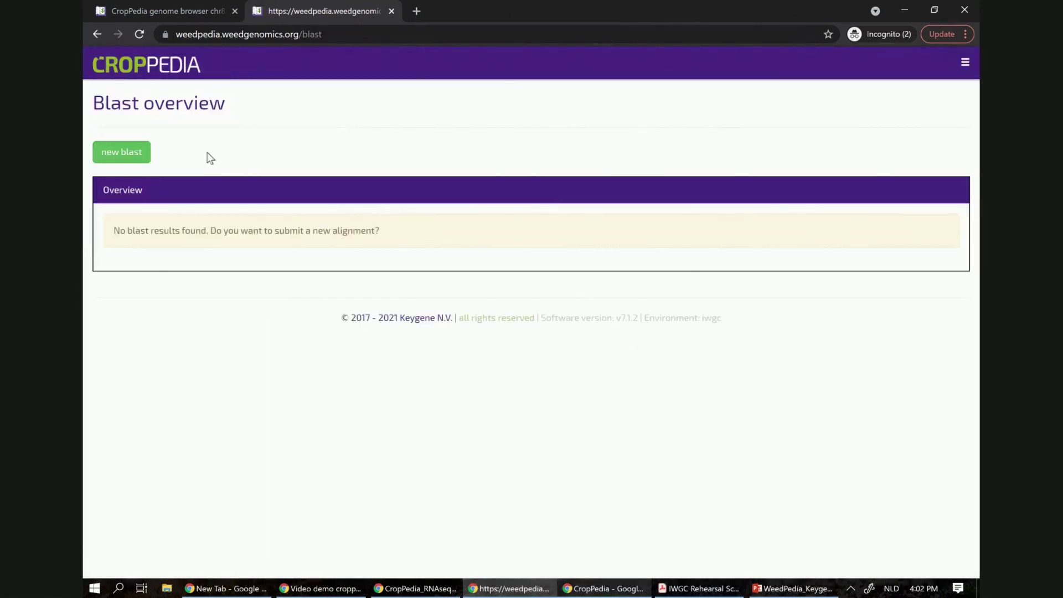
Start a new blast alignment and enter ATGTAGTAGTG as the query sequence.
left_click(122, 152)
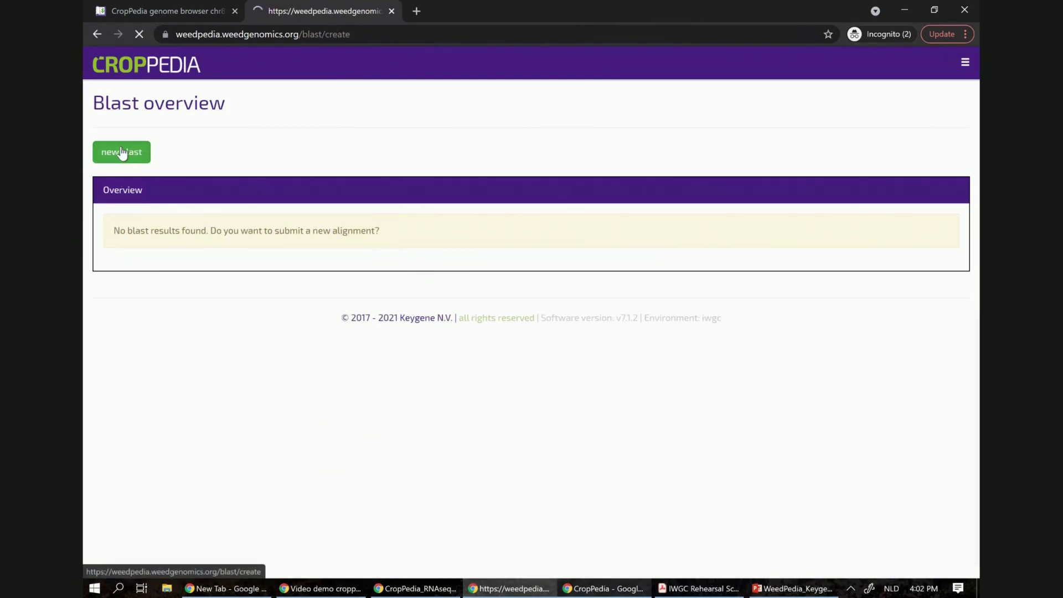
scroll(122, 152, "down", 1)
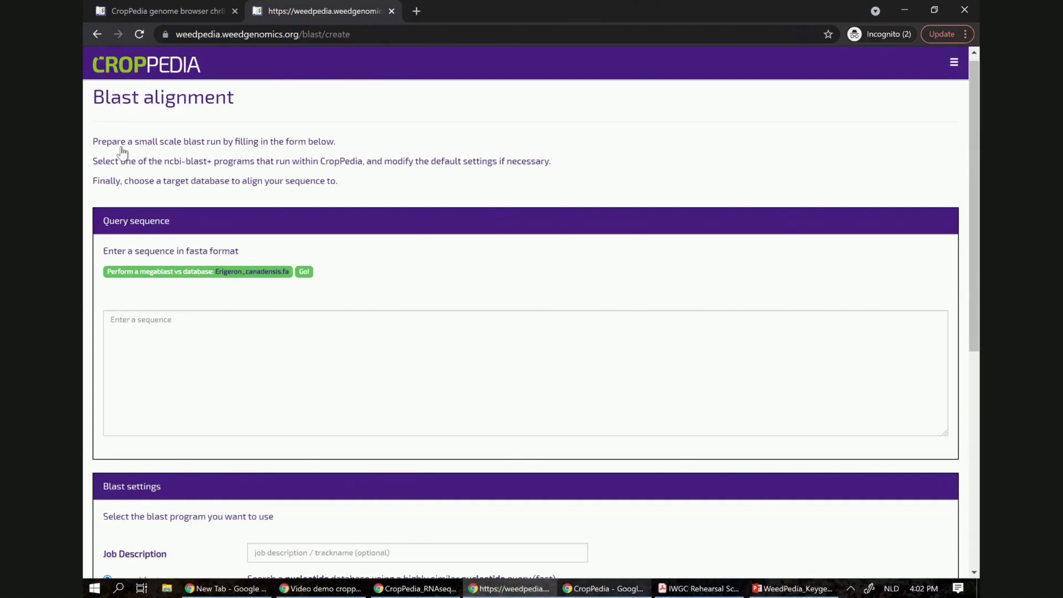
scroll(122, 151, "down", 2)
left_click(203, 311)
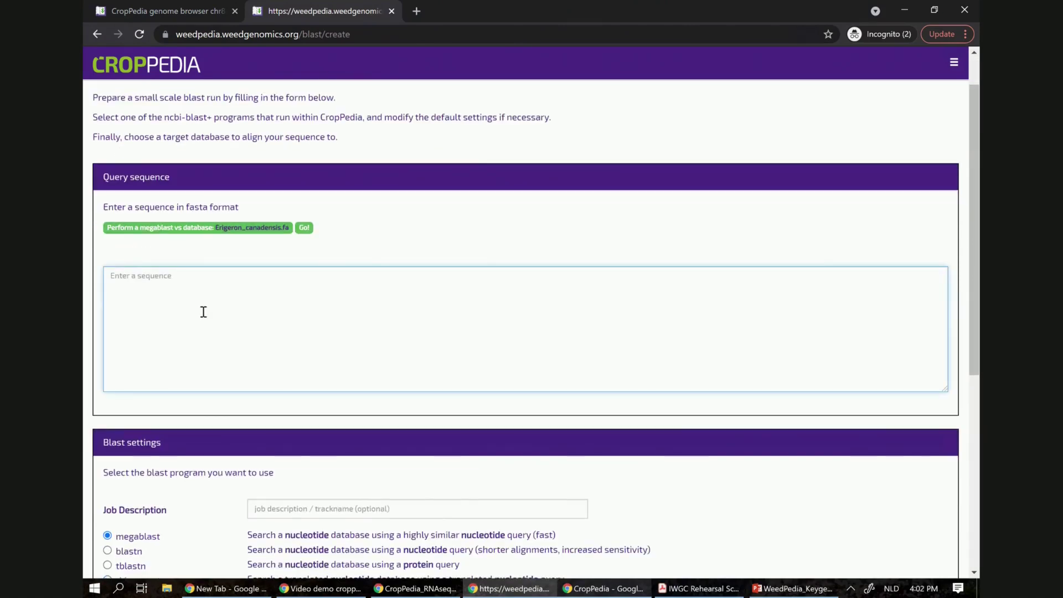
type("ATGTAGTAGTC")
Review the blast program choices, expand the blast options and look over the available target databases.
scroll(477, 169, "down", 3)
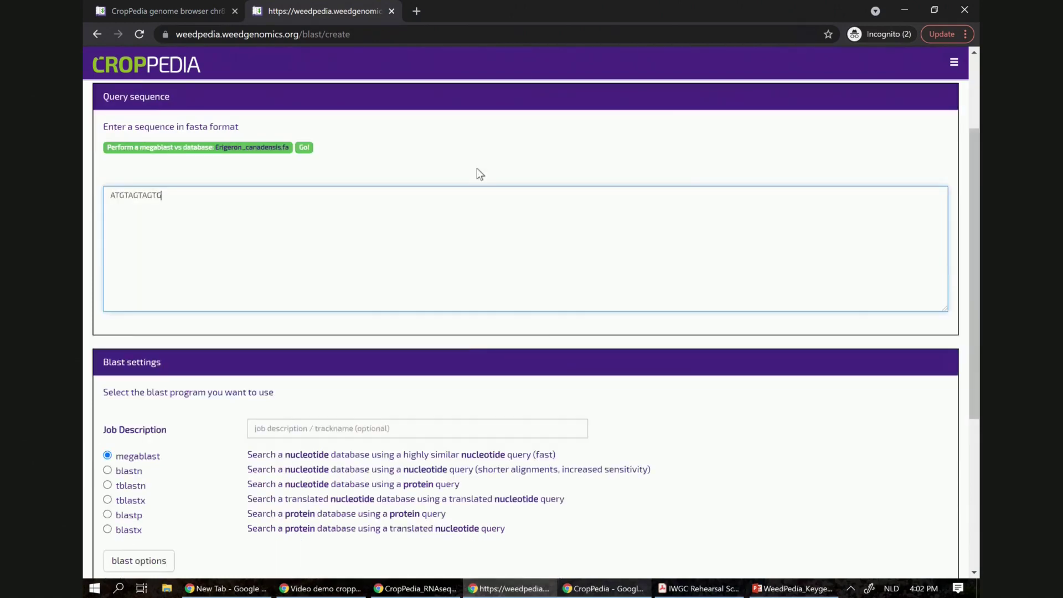
scroll(477, 170, "down", 3)
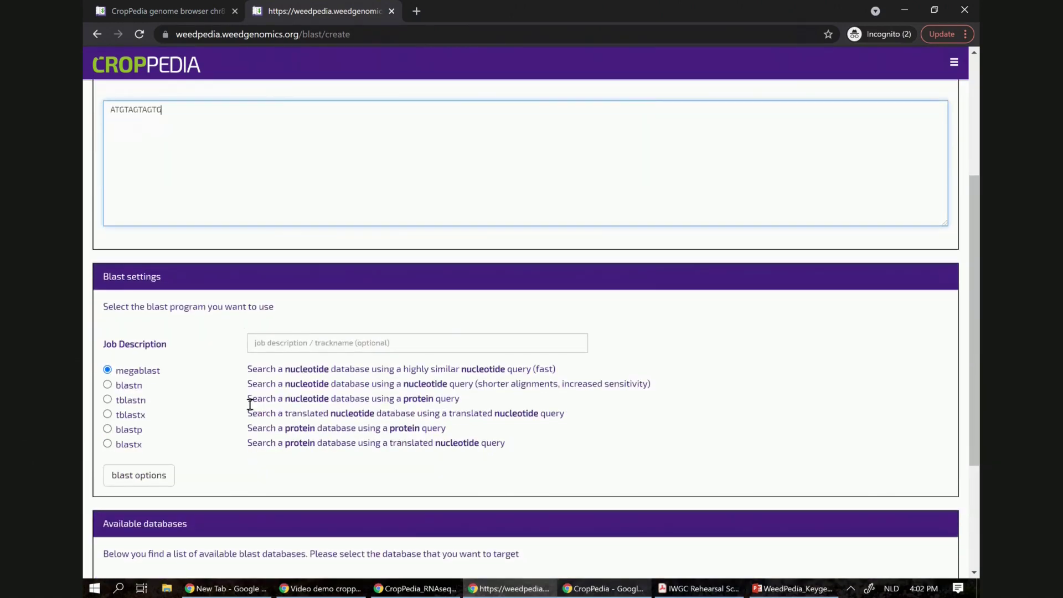
scroll(249, 404, "down", 3)
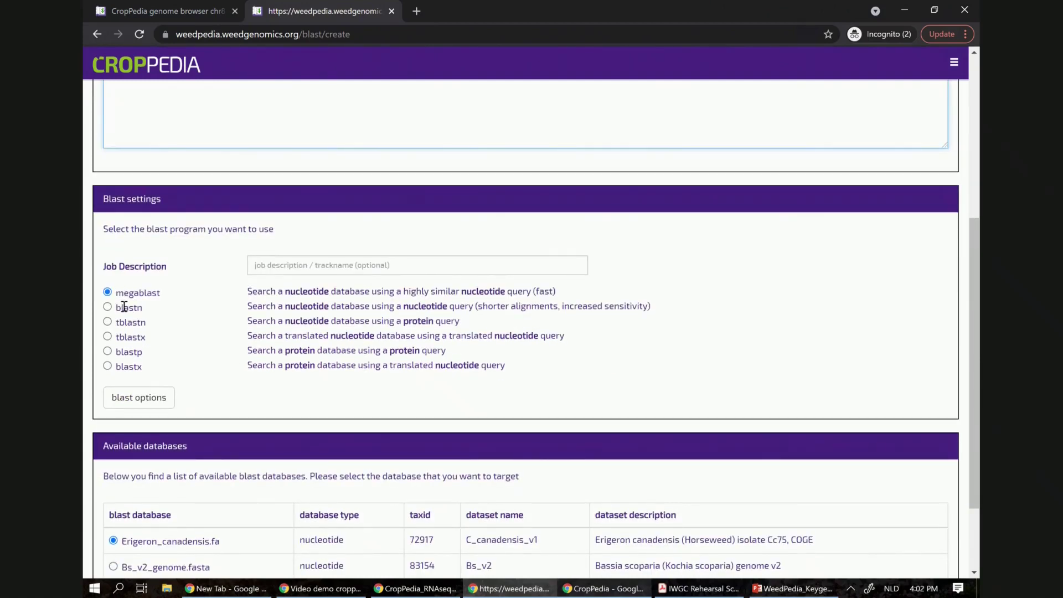
scroll(124, 306, "down", 4)
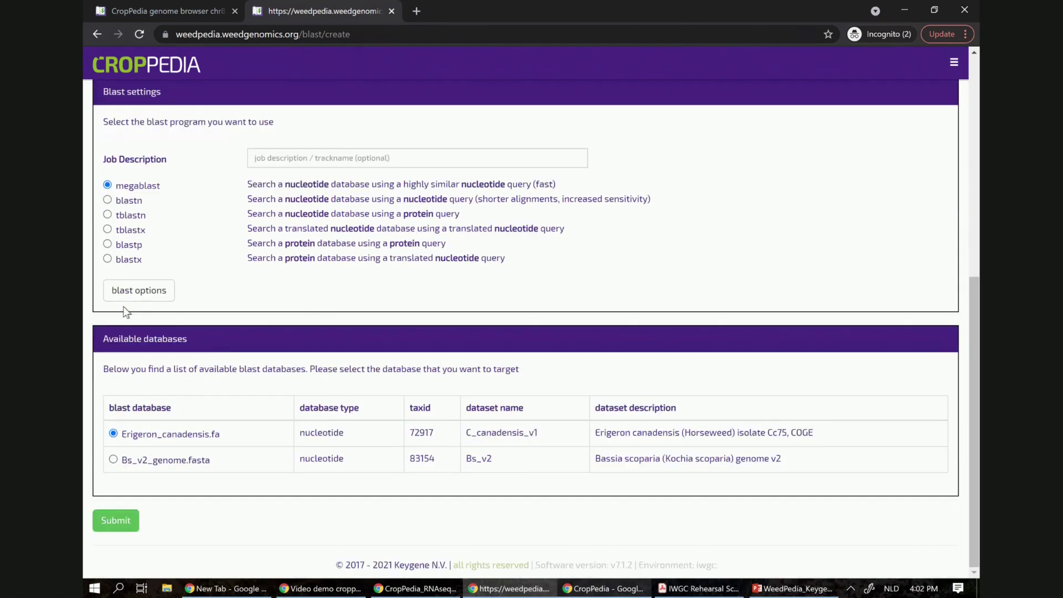
left_click(153, 288)
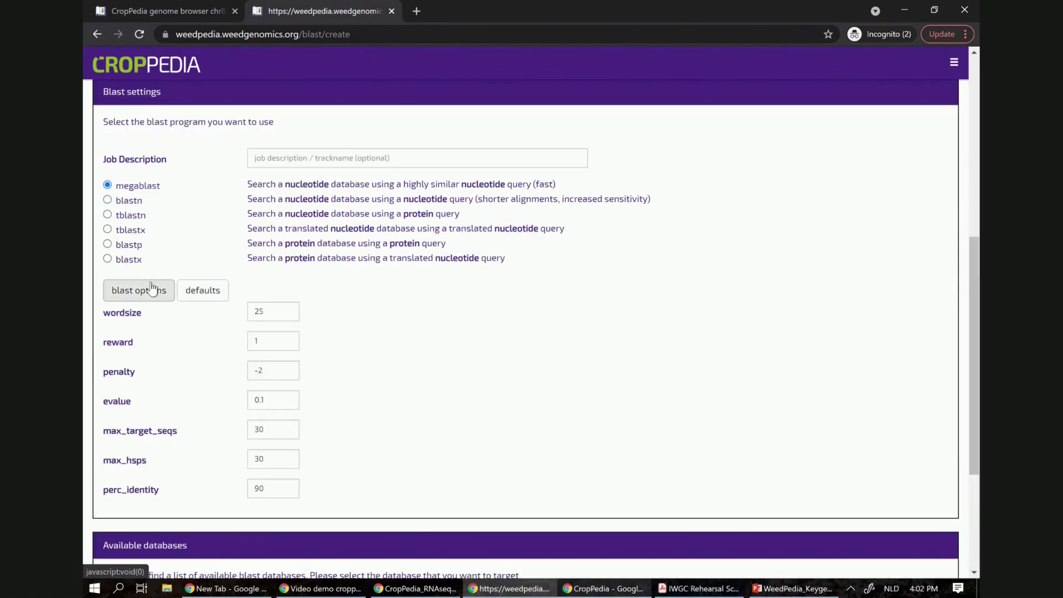
scroll(152, 288, "down", 5)
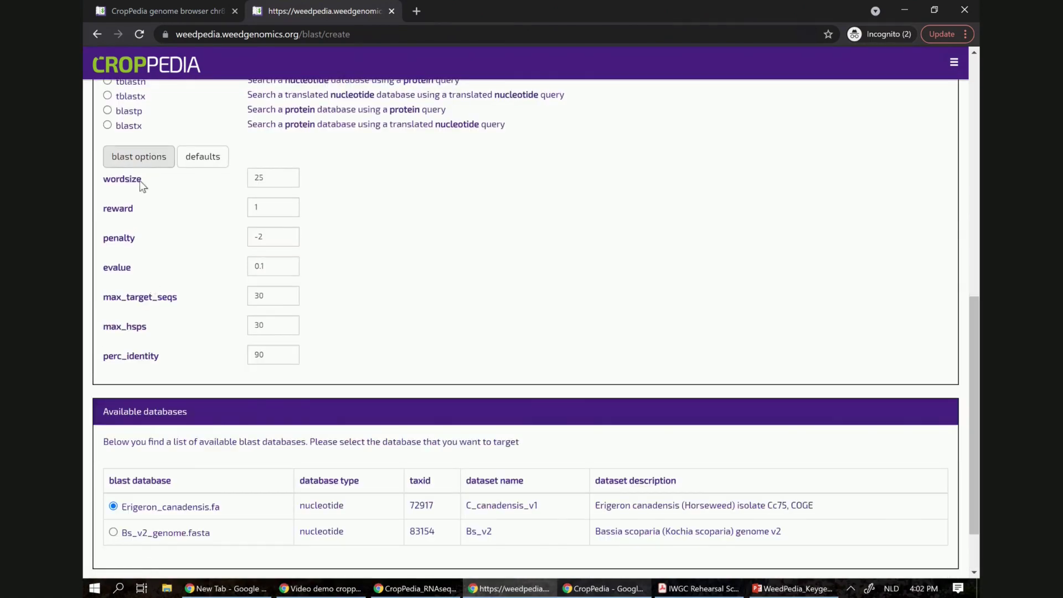
scroll(195, 328, "down", 3)
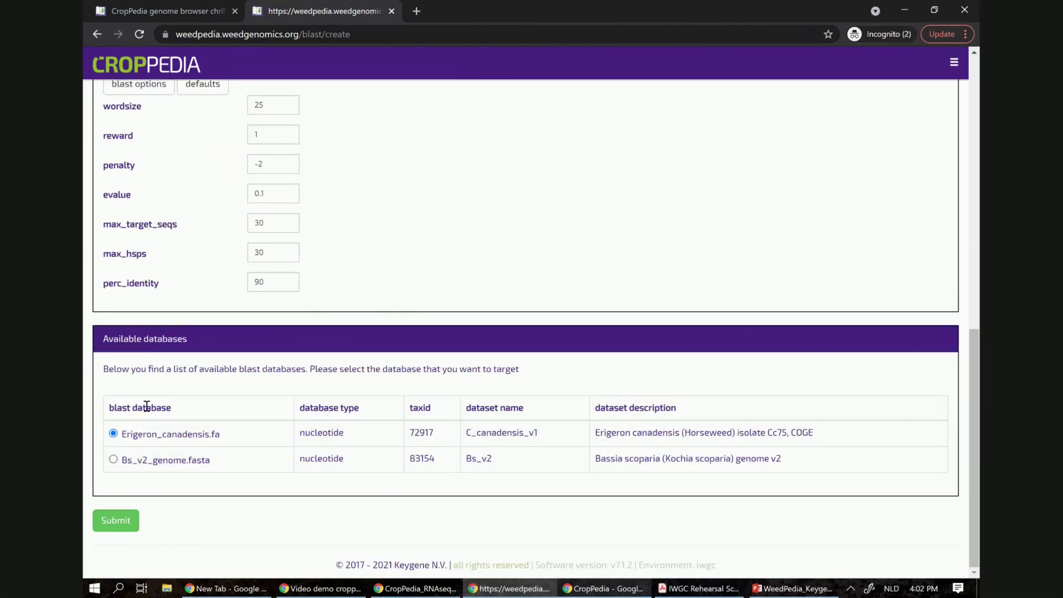
Go to the omics data page from the CropPedia home page and view the Bassia scoparia RNAseq analysis and coverage datasets.
scroll(146, 405, "up", 12)
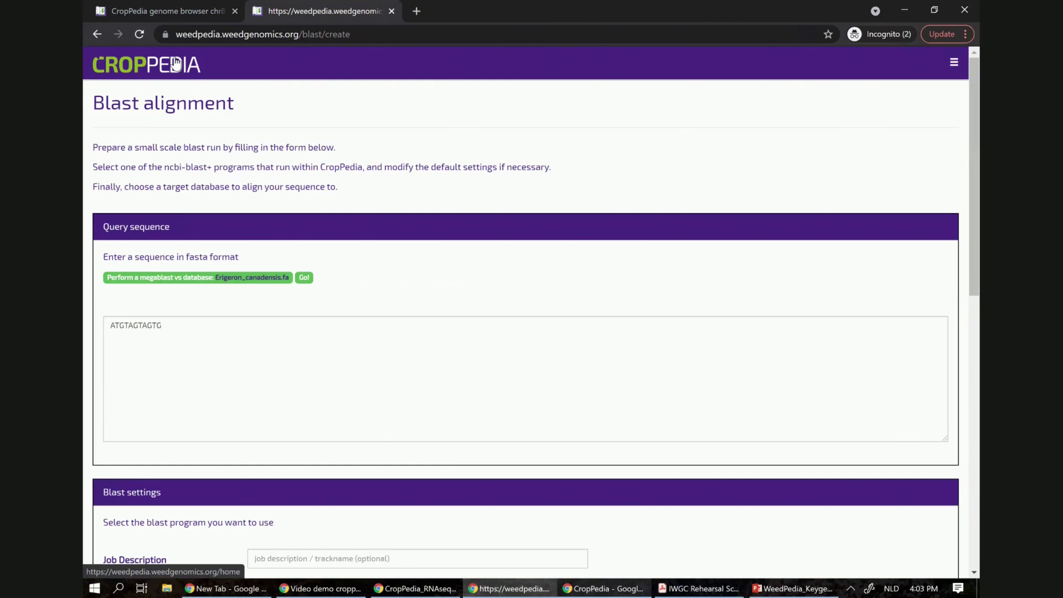
left_click(175, 64)
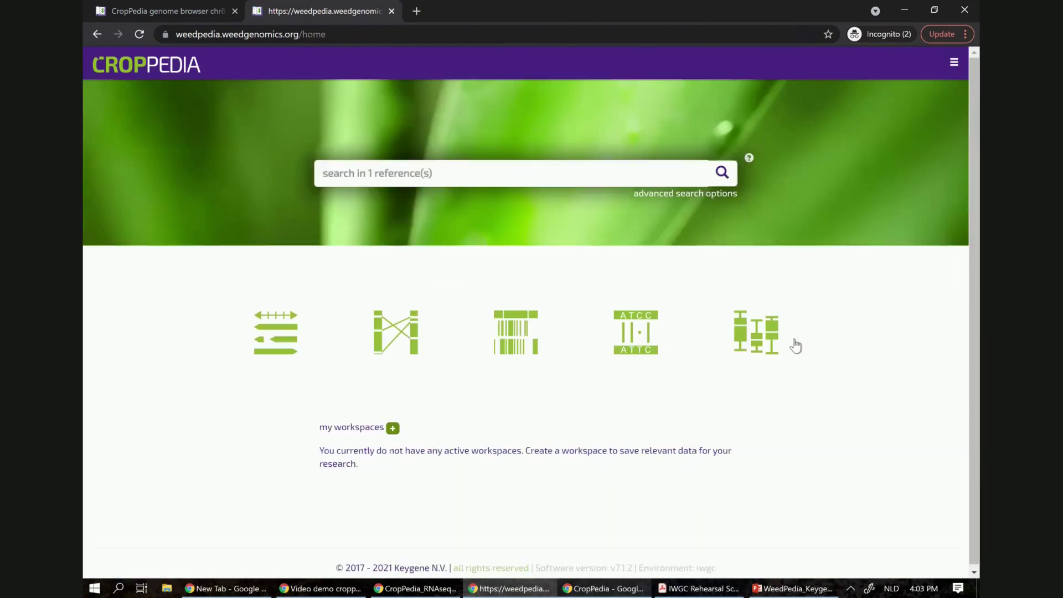
left_click(755, 350)
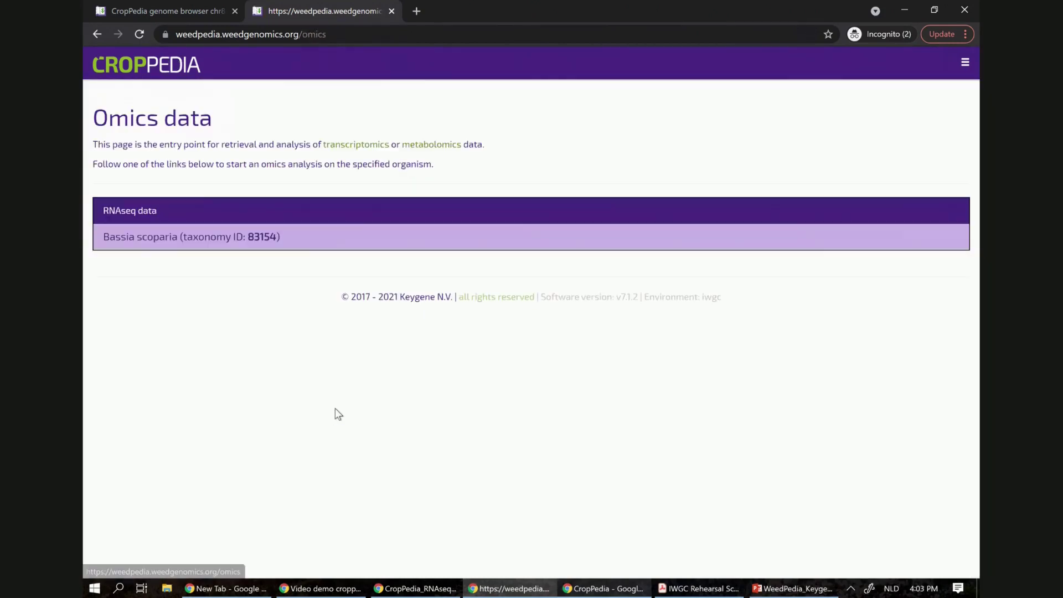
left_click(172, 239)
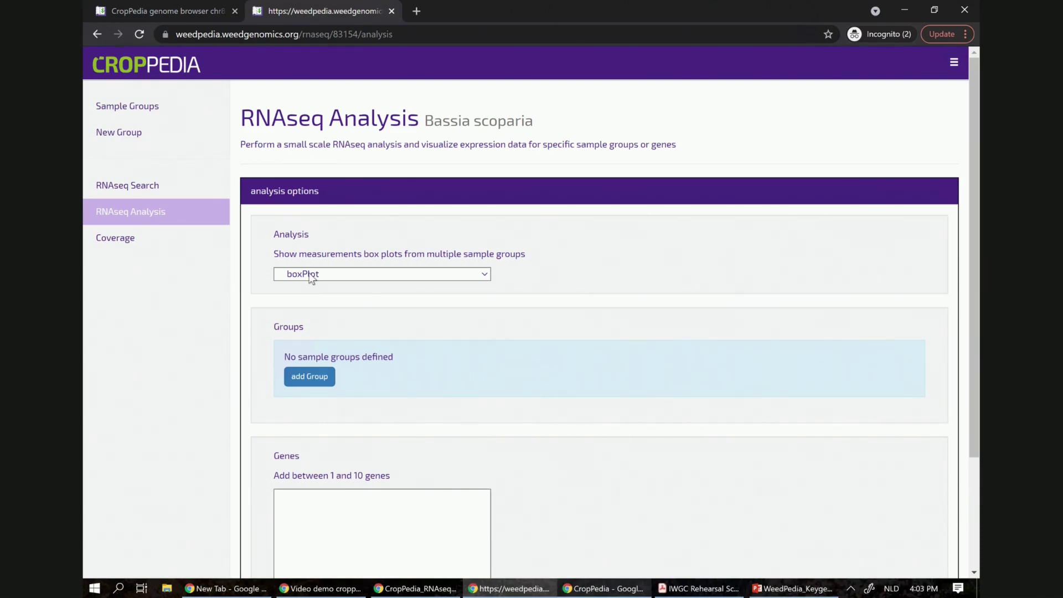
left_click(167, 233)
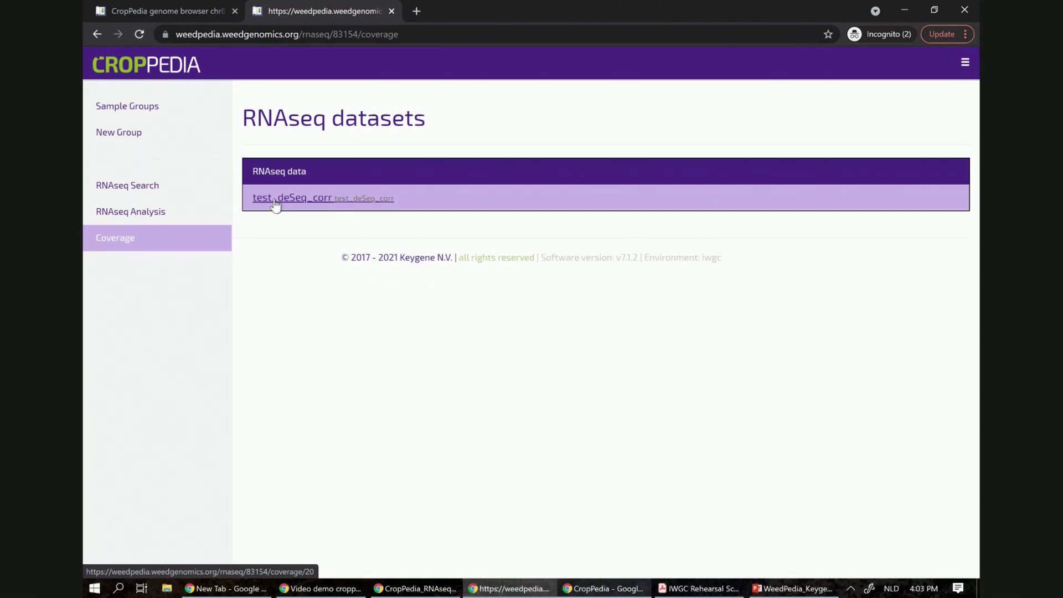
From the CropPedia home page, create a private workspace with its name, code and description all set to Weed.
left_click(150, 73)
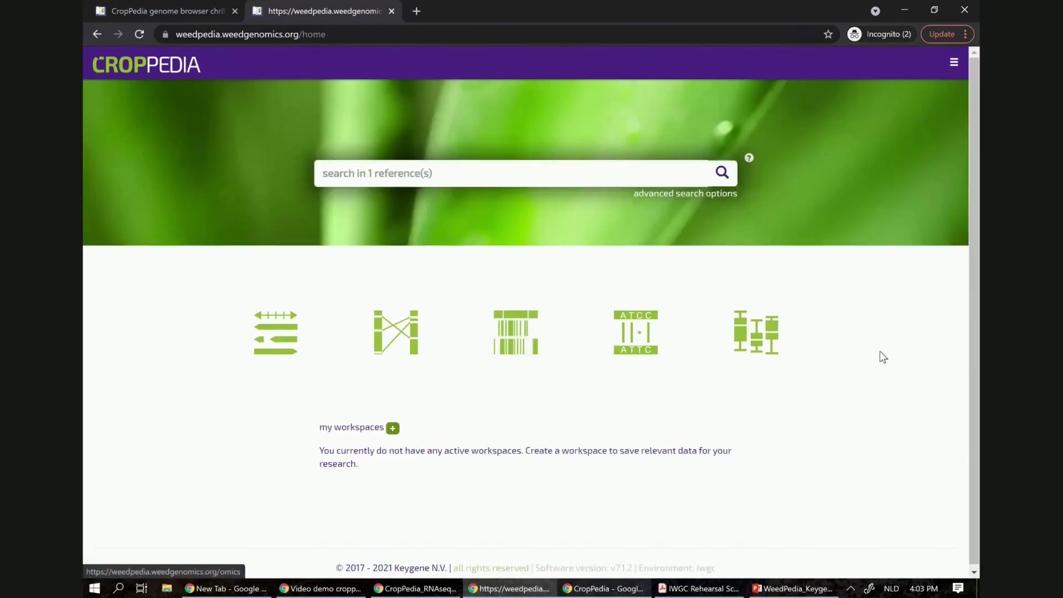
left_click(348, 429)
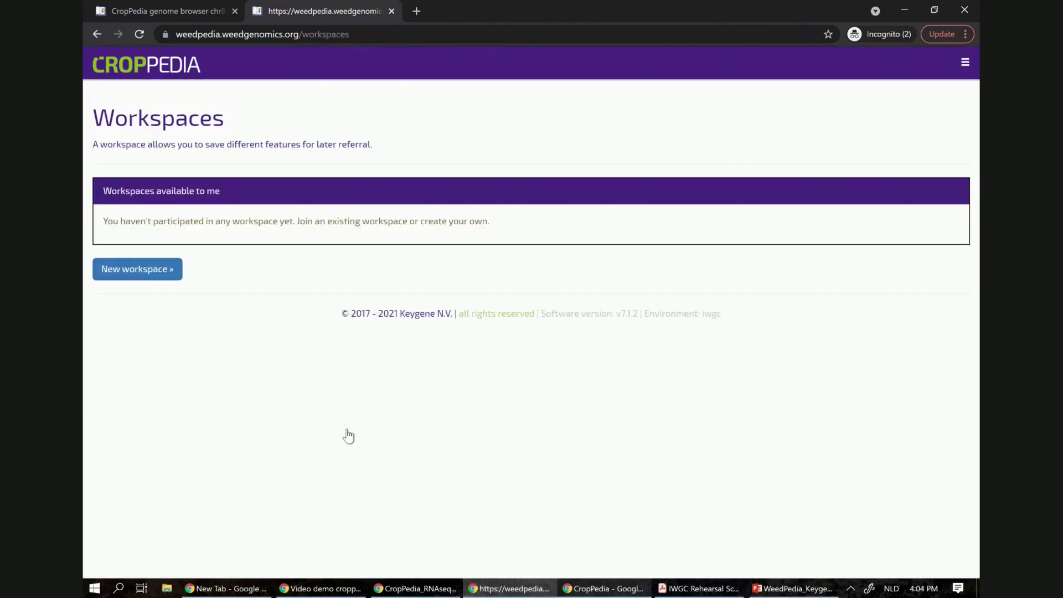
left_click(144, 283)
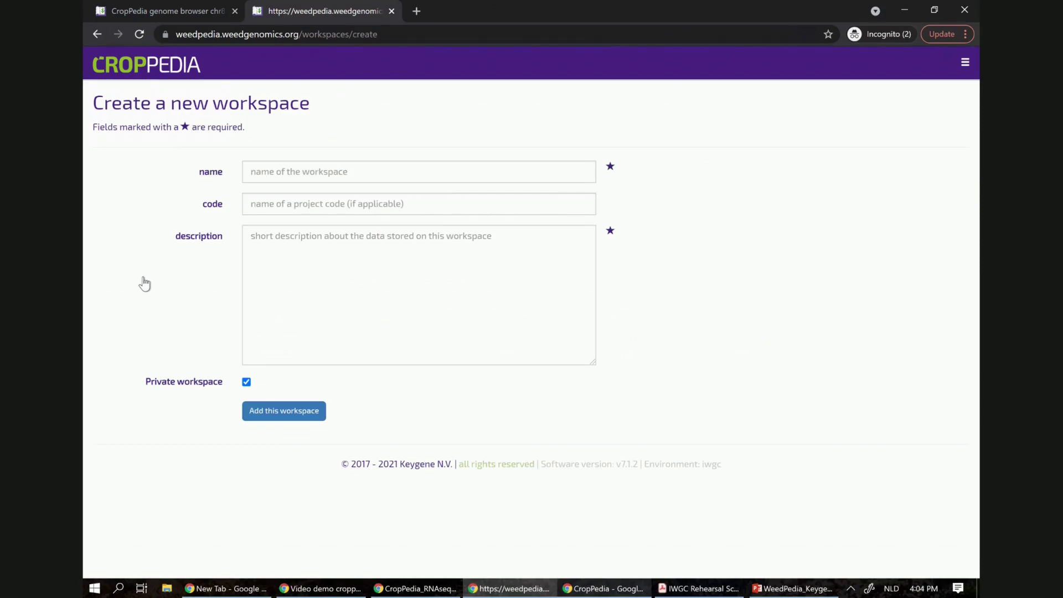
left_click(282, 174)
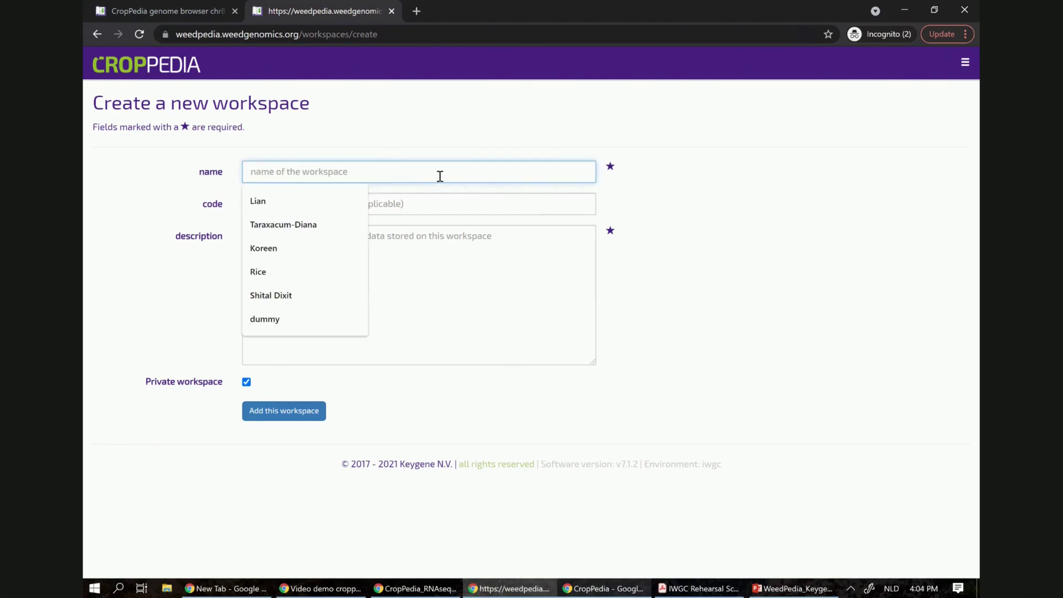
type("Weed")
key("Tab")
type("Weed")
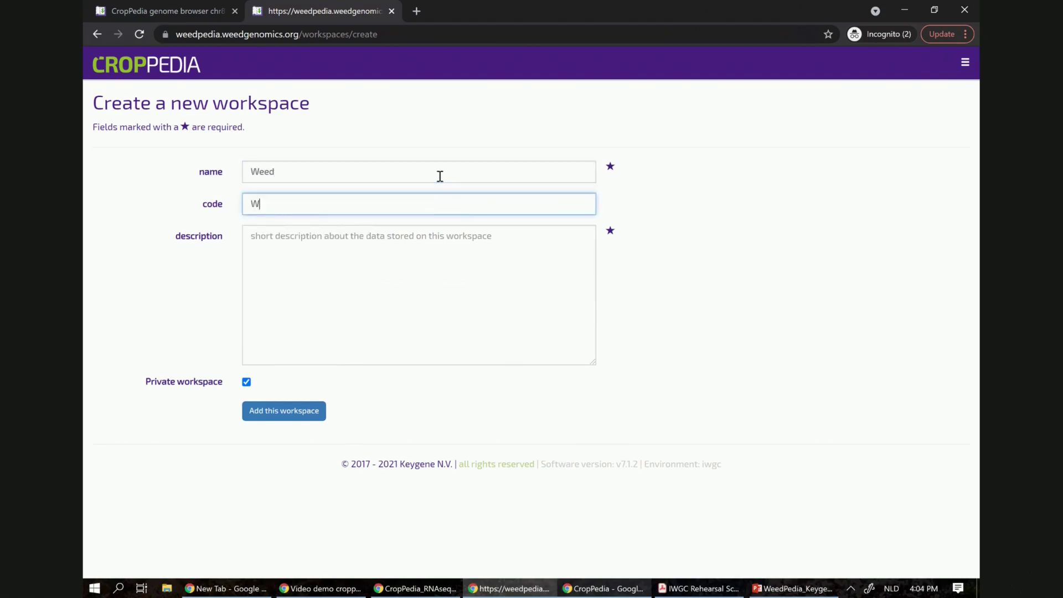
key("Tab")
type("Weed")
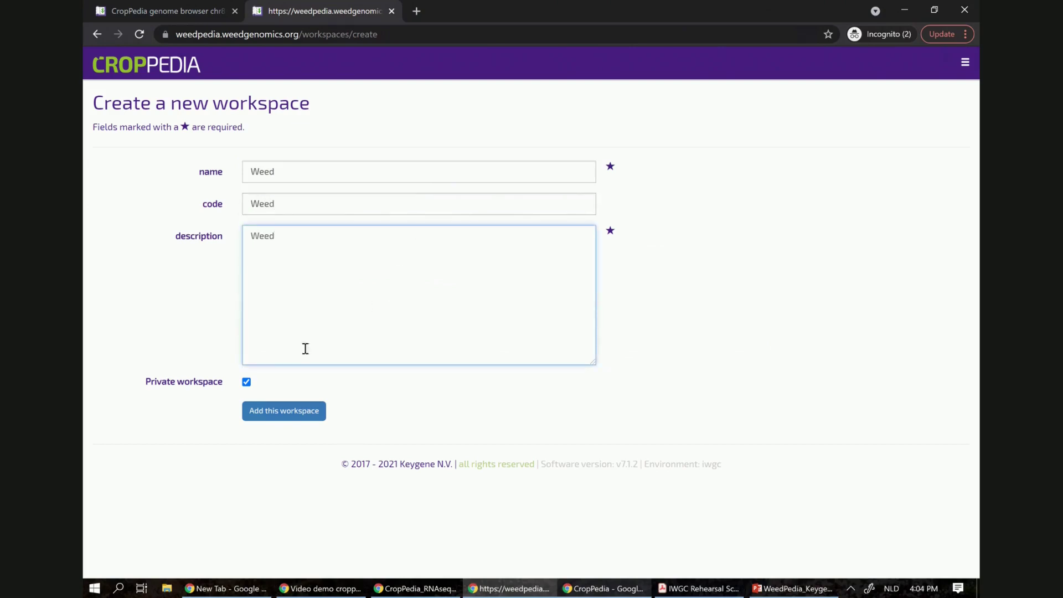
left_click(265, 414)
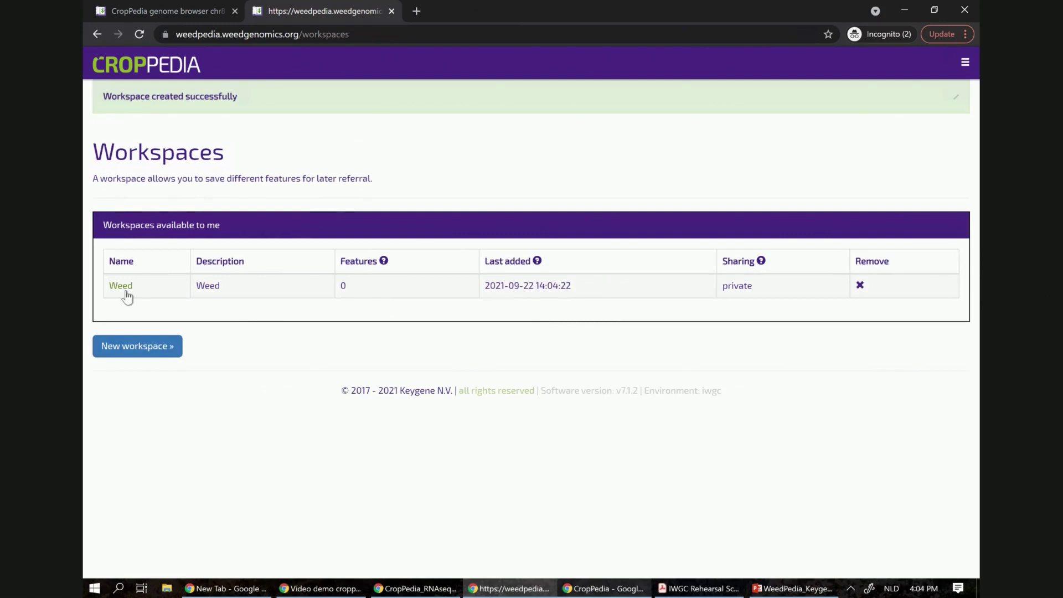
Open the Weed workspace, try adding the lines "ohoih" and "ohioi" to its notebook, and return to the workspace's home view.
left_click(125, 291)
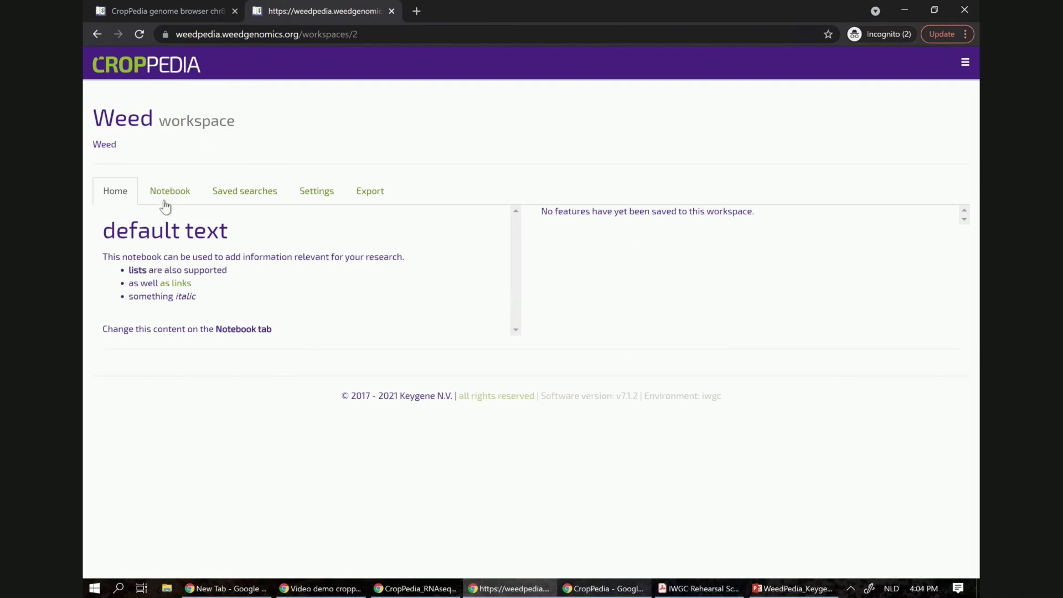
left_click(185, 185)
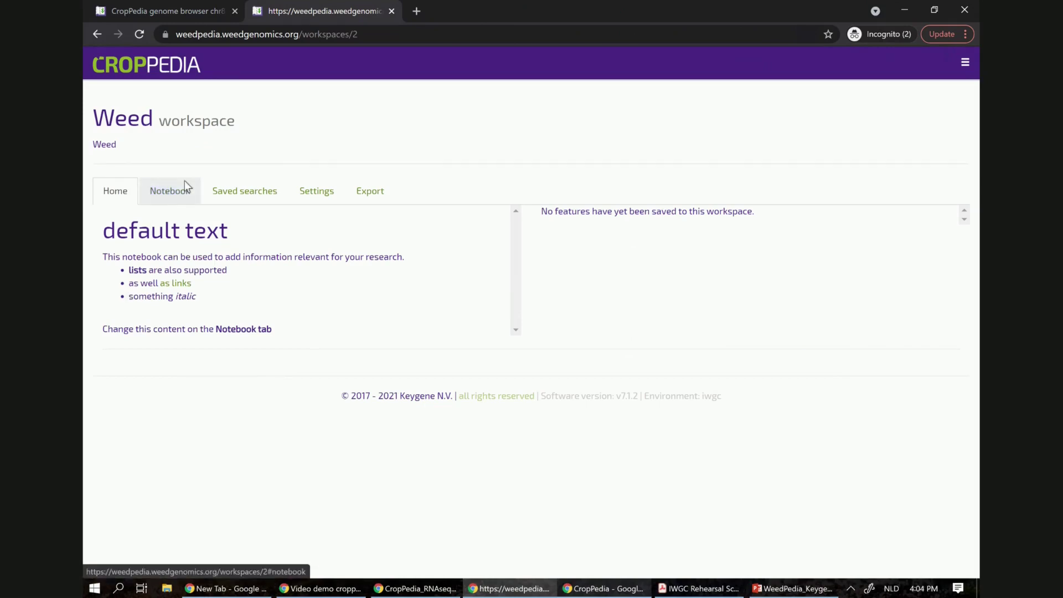
key("Return")
key("Return")
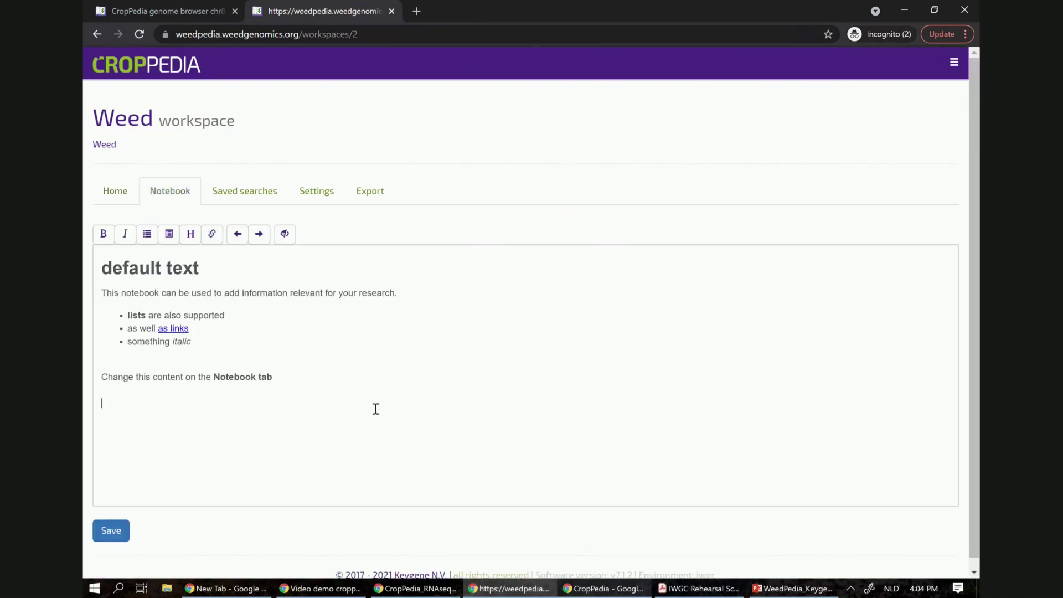
type("ohoih")
key("Return")
type("ohioi")
key("Return")
left_click(107, 194)
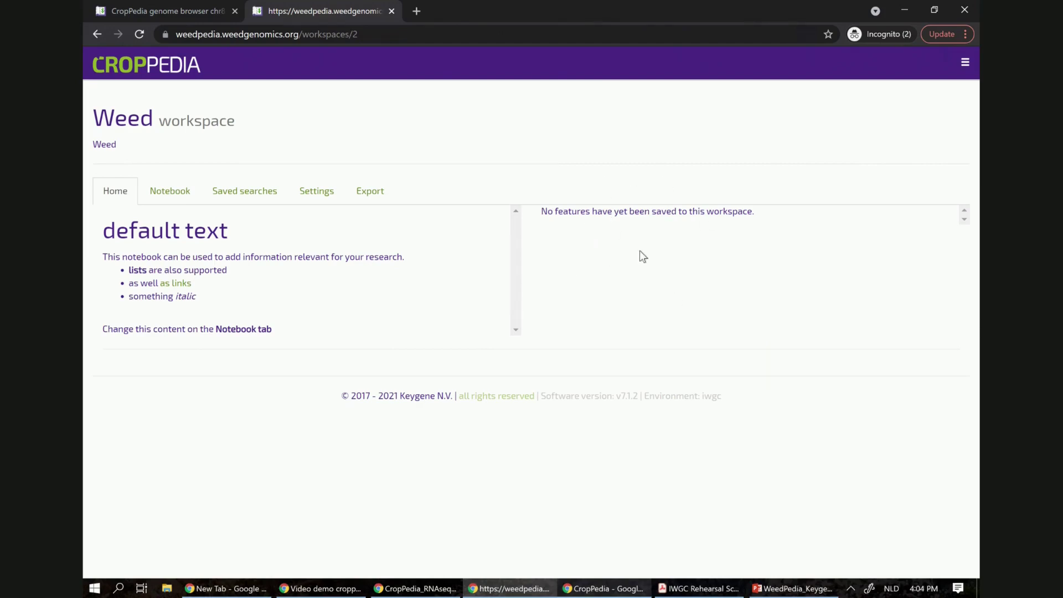
Open the Conyza canadensis reference C_canadensis_v1 in the genome browser and display its Gene Passports track.
left_click(149, 65)
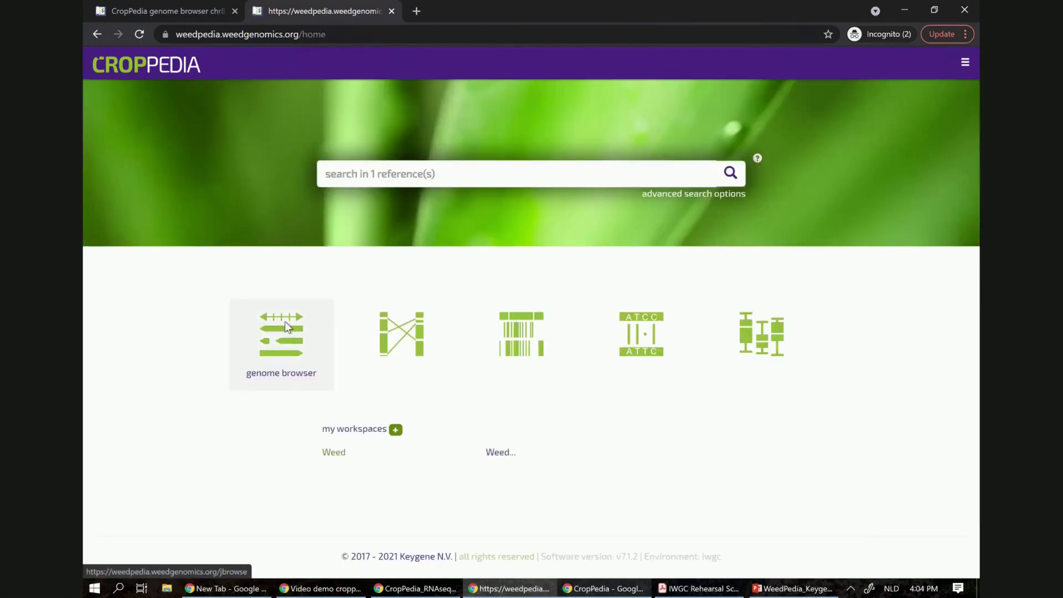
left_click(285, 323)
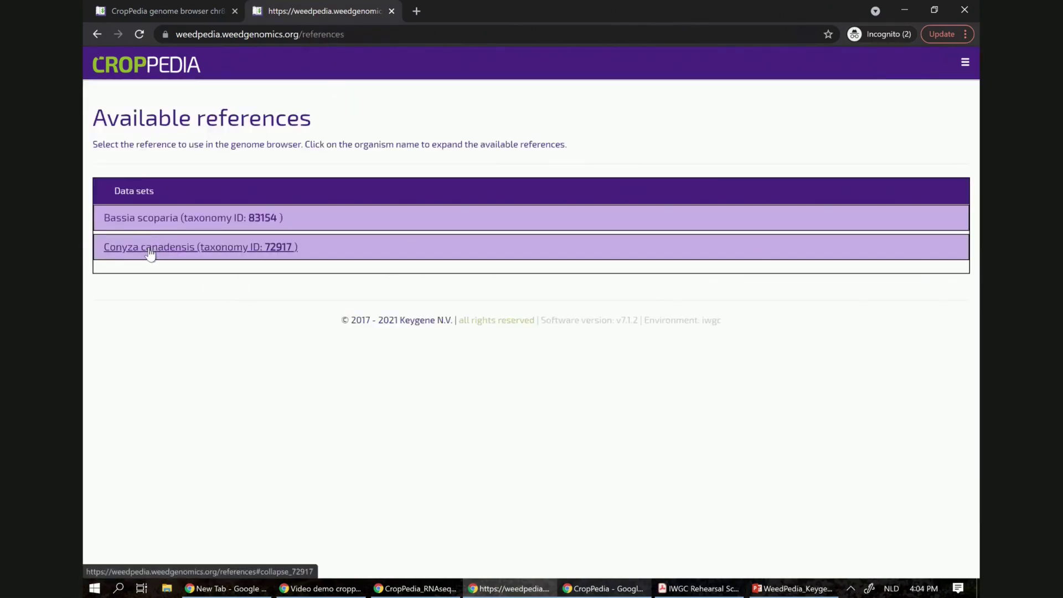
left_click(150, 249)
left_click(143, 298)
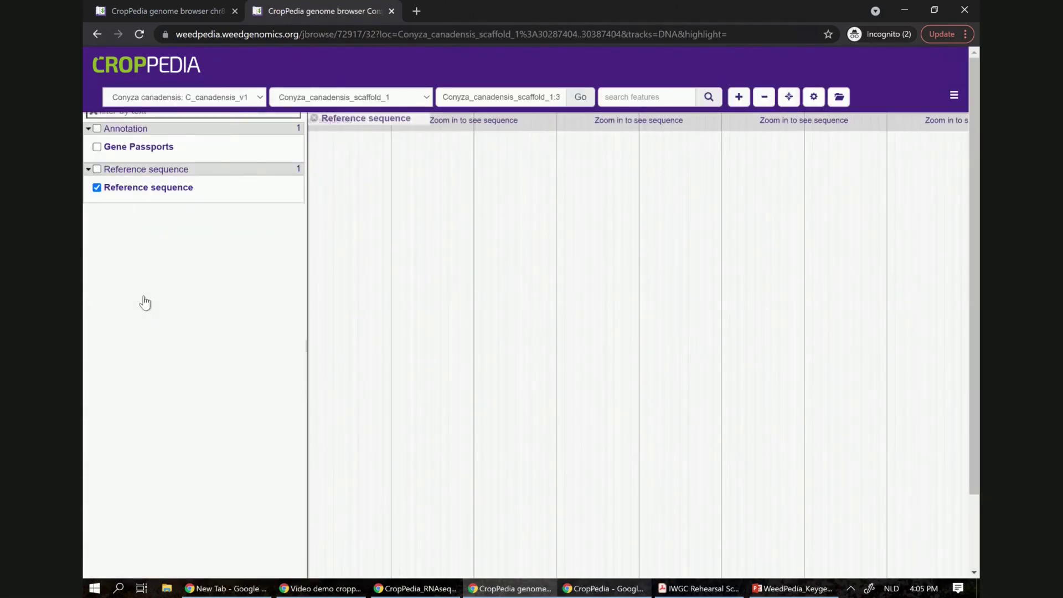
left_click(97, 147)
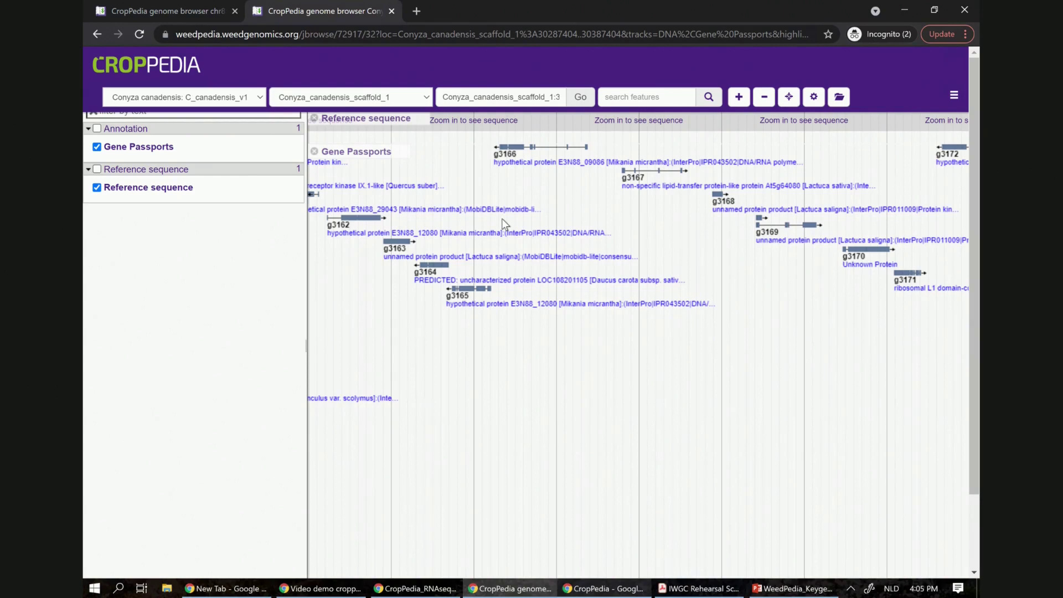
Return to the CropPedia home page, switch to the WeedPedia_Keygene presentation in PowerPoint and present it from the Weedpedia slide to the session schedule slide.
left_click(166, 72)
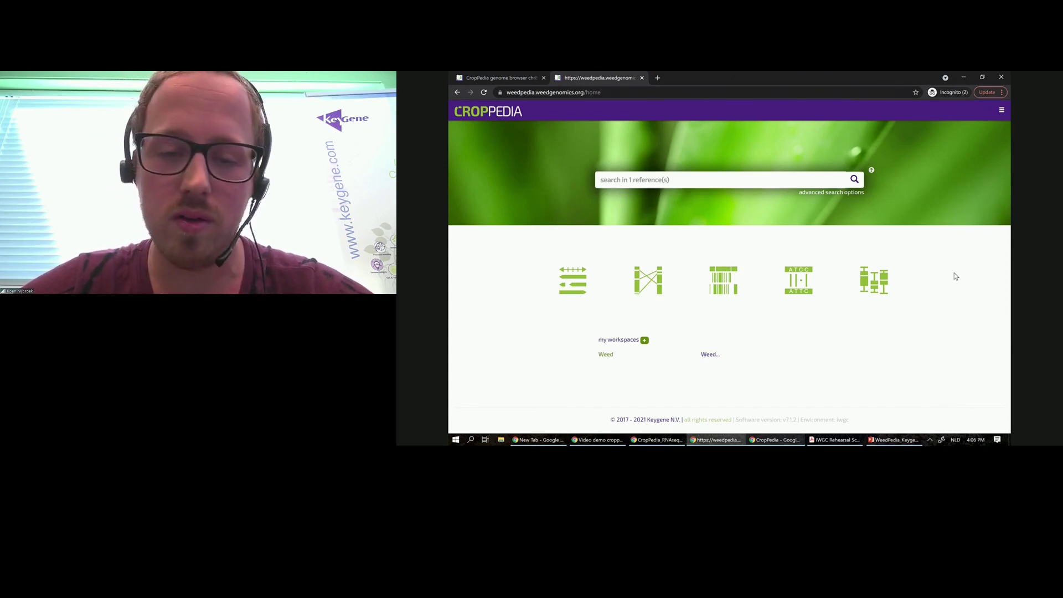
left_click(893, 440)
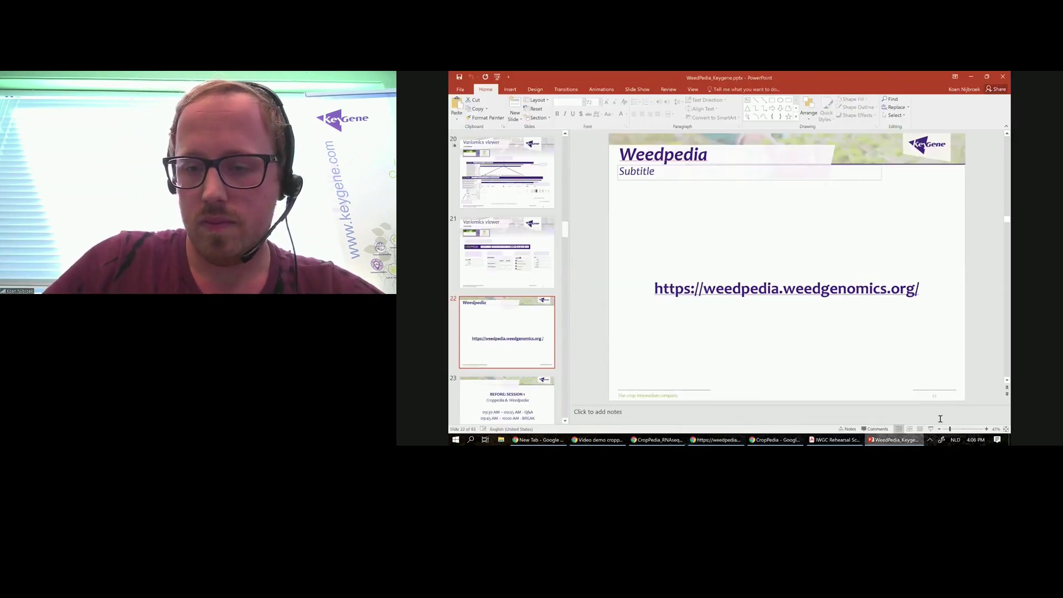
left_click(931, 429)
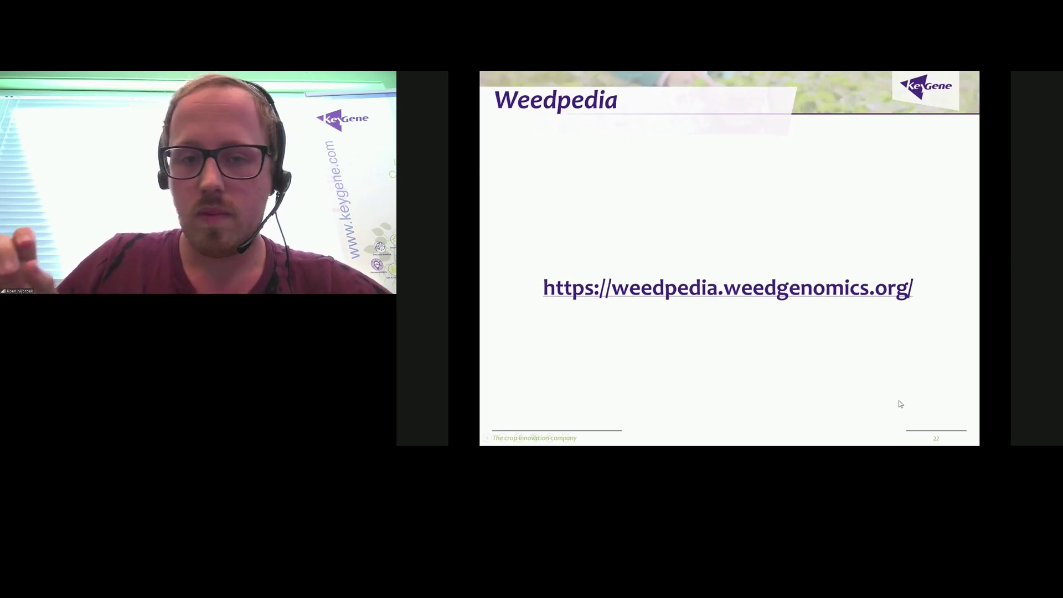
left_click(899, 401)
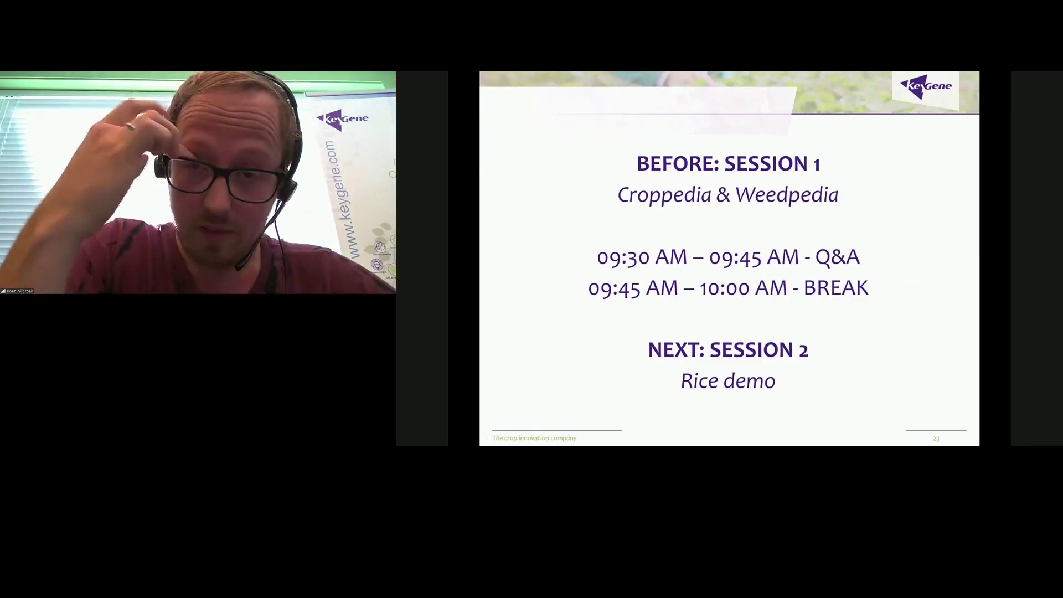
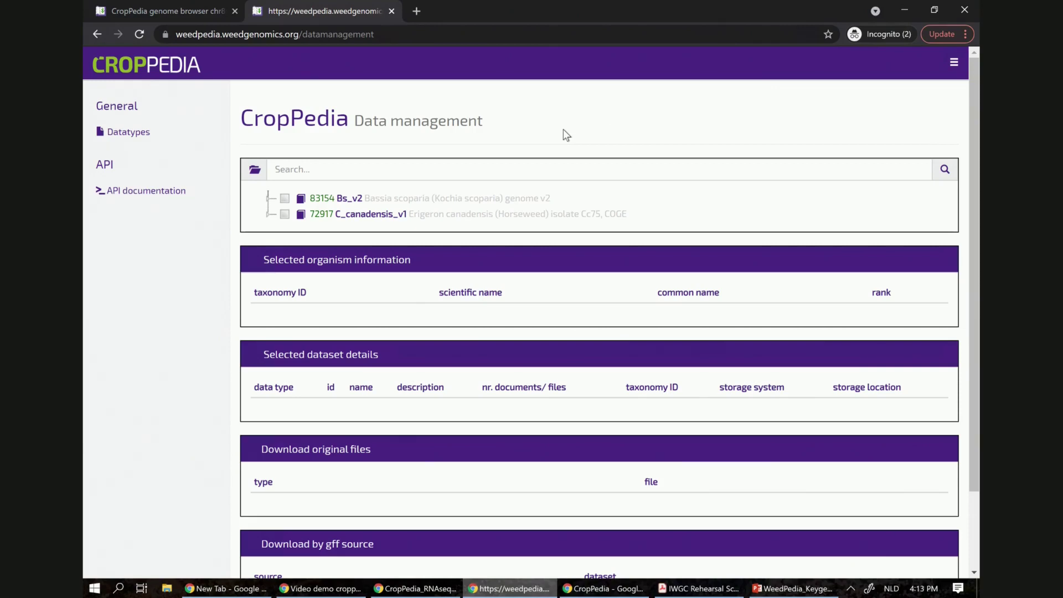
Open CropPedia's data management page and expand the datasets under the Bs_v2 and C_canadensis_v1 references.
left_click(952, 65)
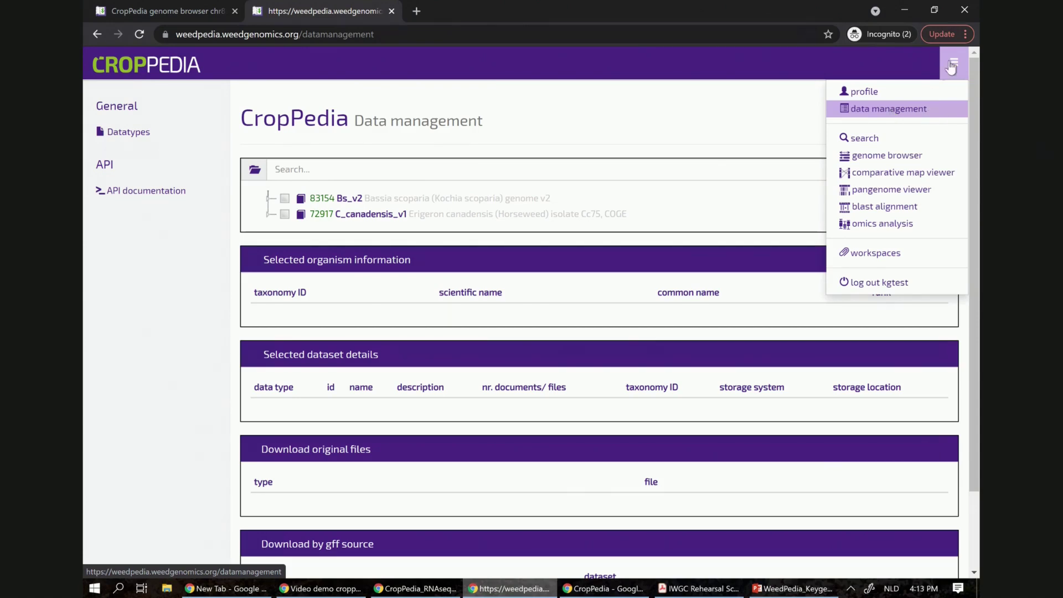
left_click(896, 111)
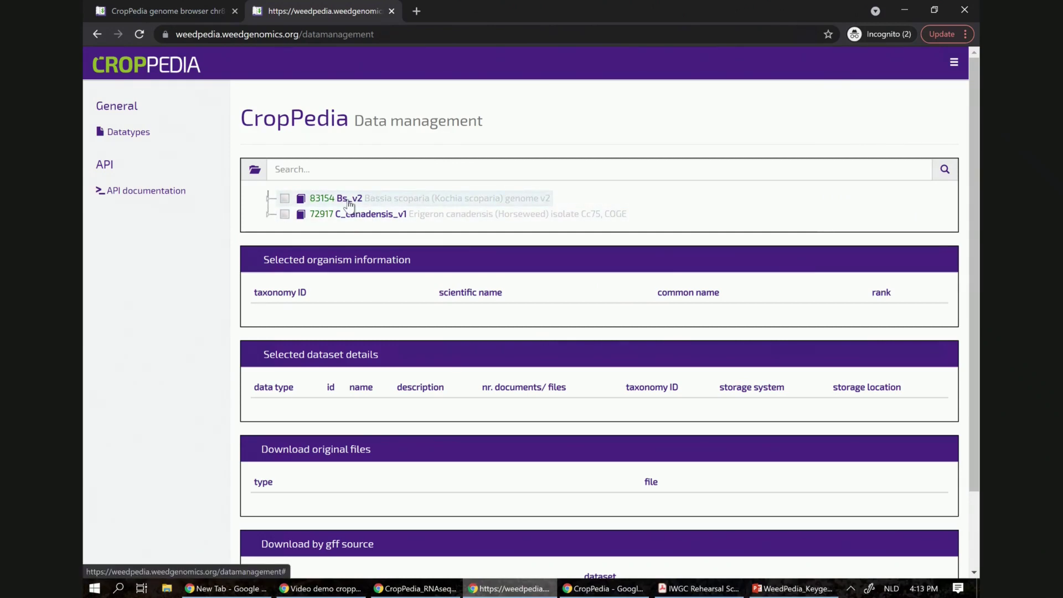
left_click(268, 198)
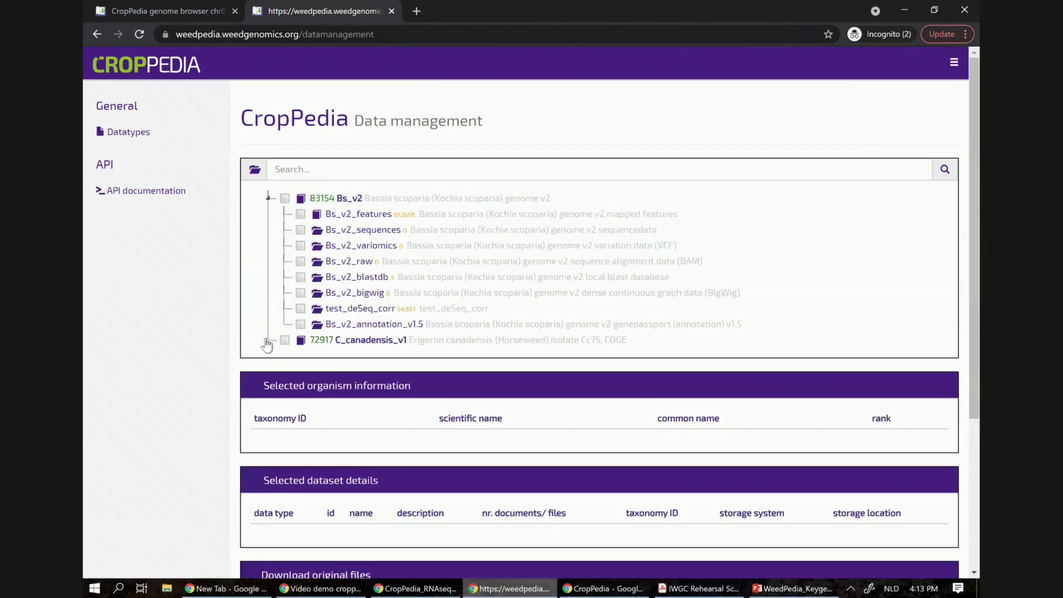
left_click(268, 341)
scroll(267, 345, "down", 1)
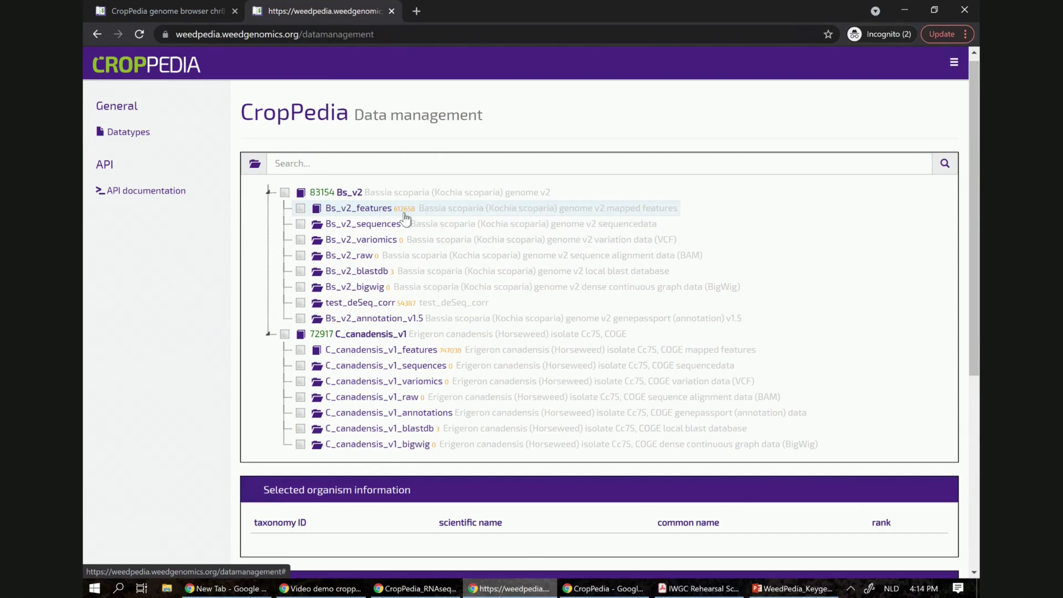
scroll(406, 218, "down", 1)
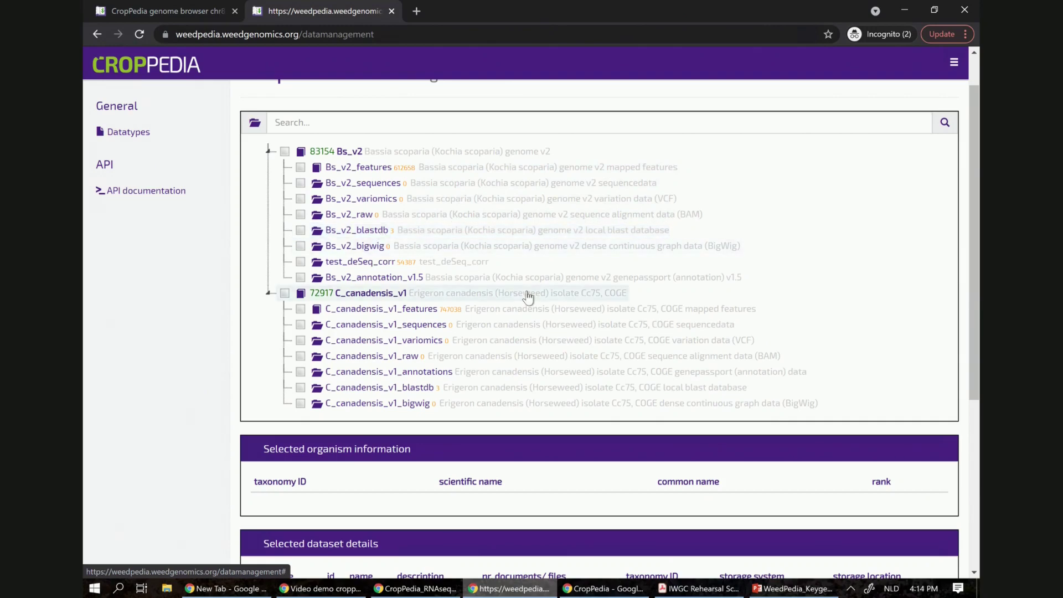
scroll(376, 277, "down", 1)
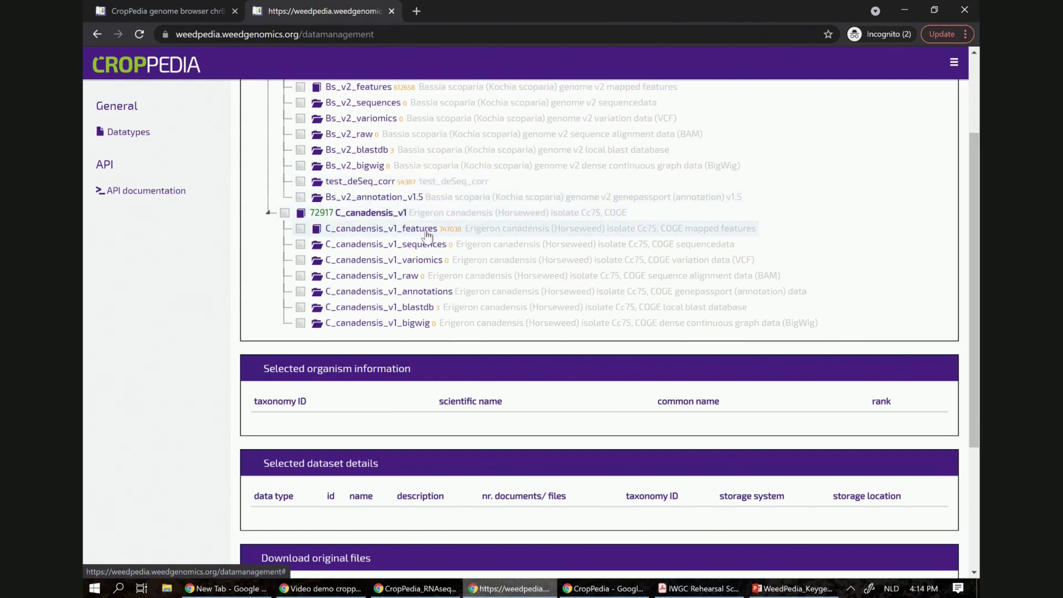
Select the C_canadensis_v1_features dataset and examine its organism information, dataset details and download options.
left_click(299, 228)
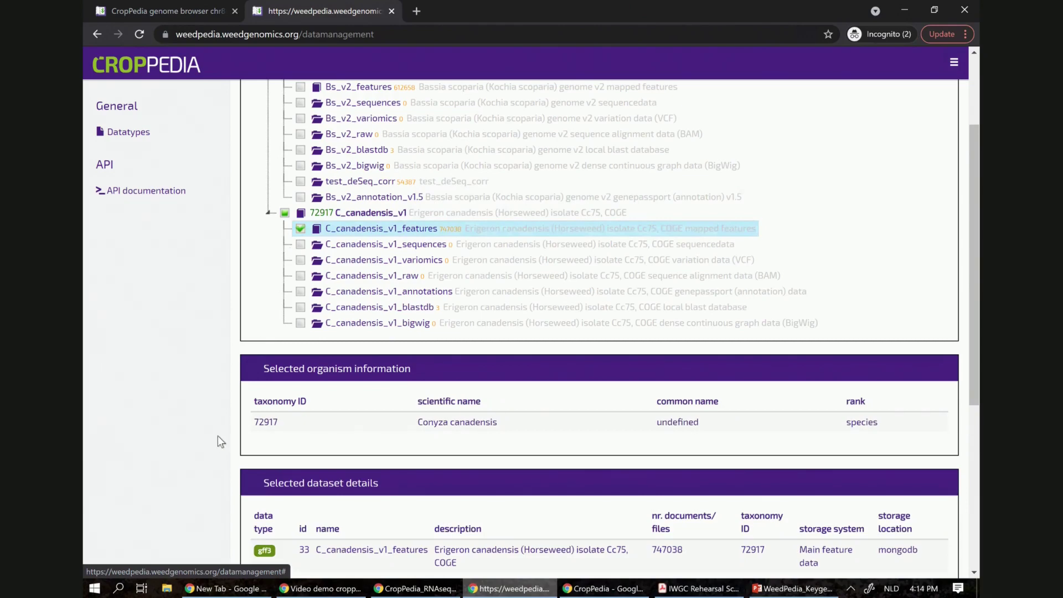
scroll(287, 465, "down", 2)
scroll(288, 470, "down", 2)
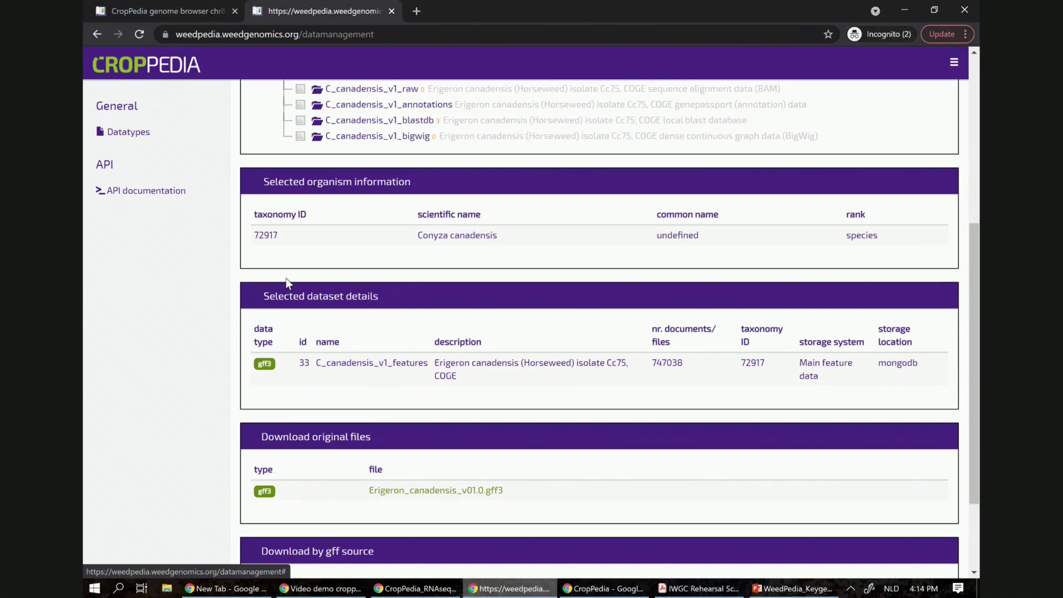
scroll(388, 193, "up", 2)
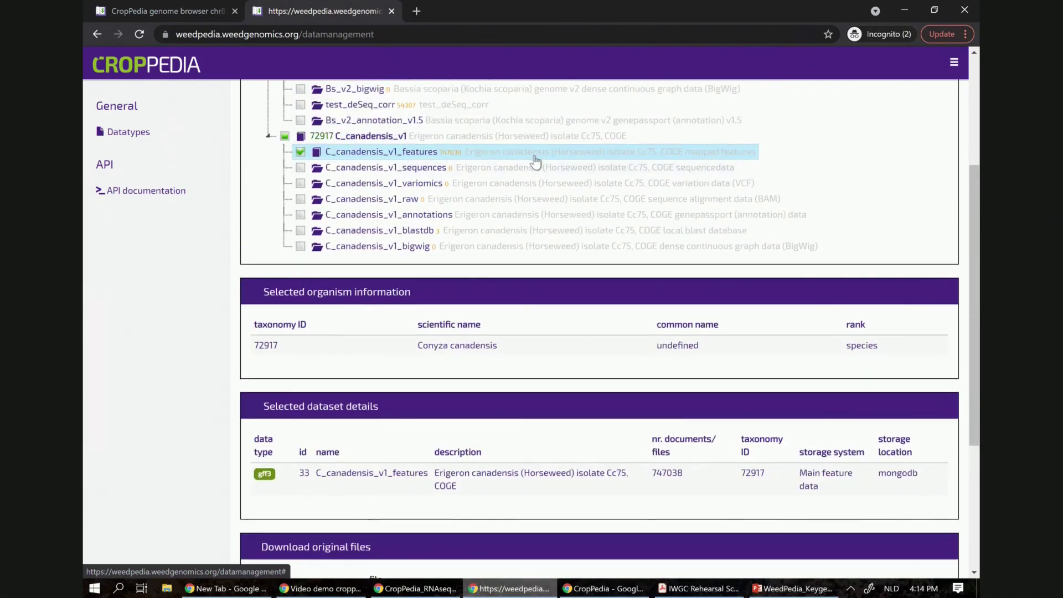
scroll(378, 262, "down", 4)
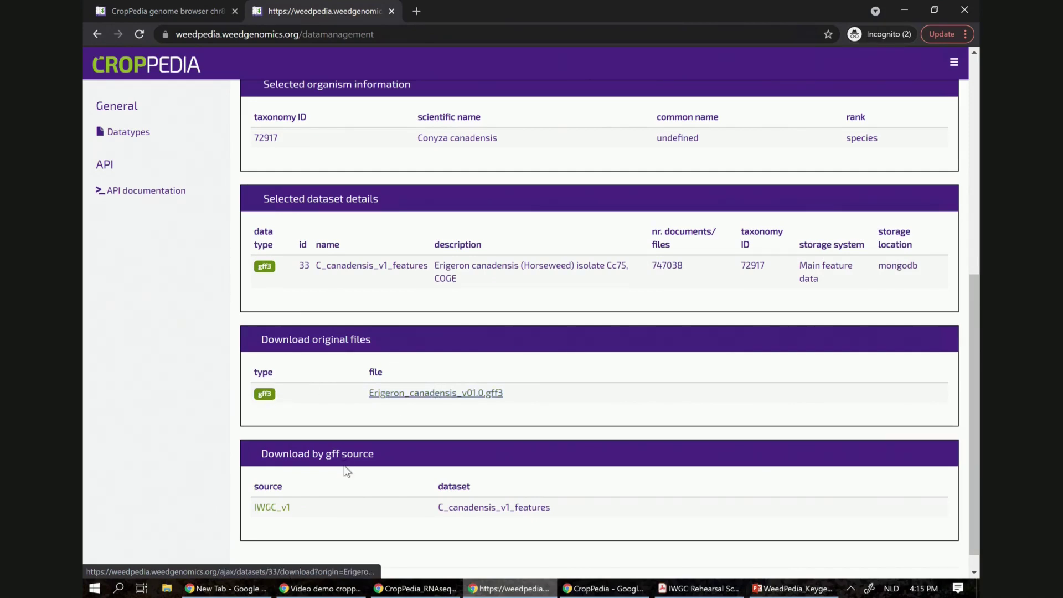
scroll(321, 476, "down", 1)
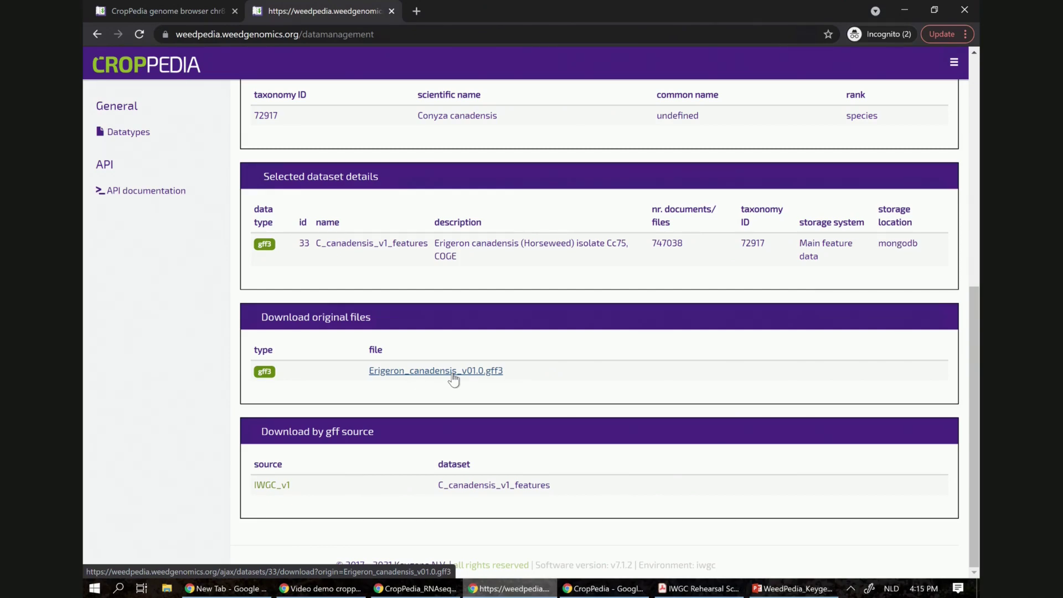
scroll(452, 374, "up", 8)
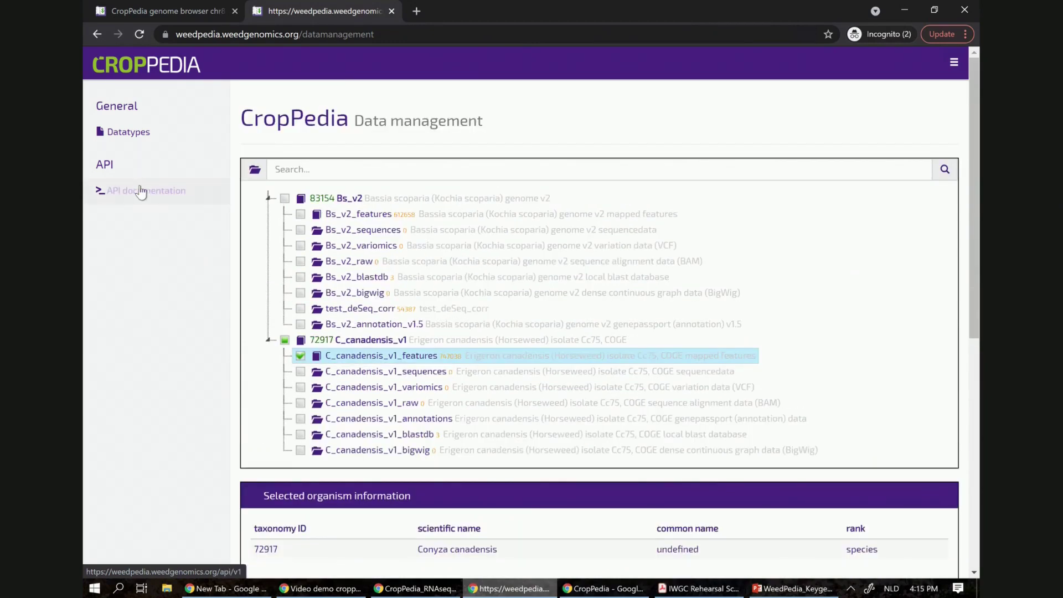
Open the API documentation and examine the dataset overview call with its parameters, example URL and example output.
left_click(141, 191)
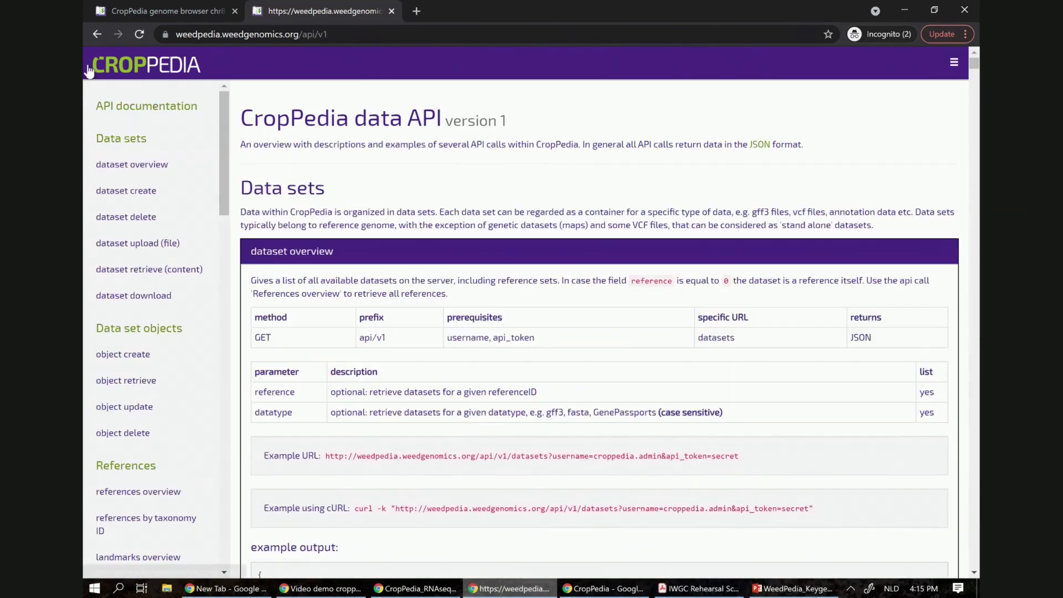
left_click(94, 36)
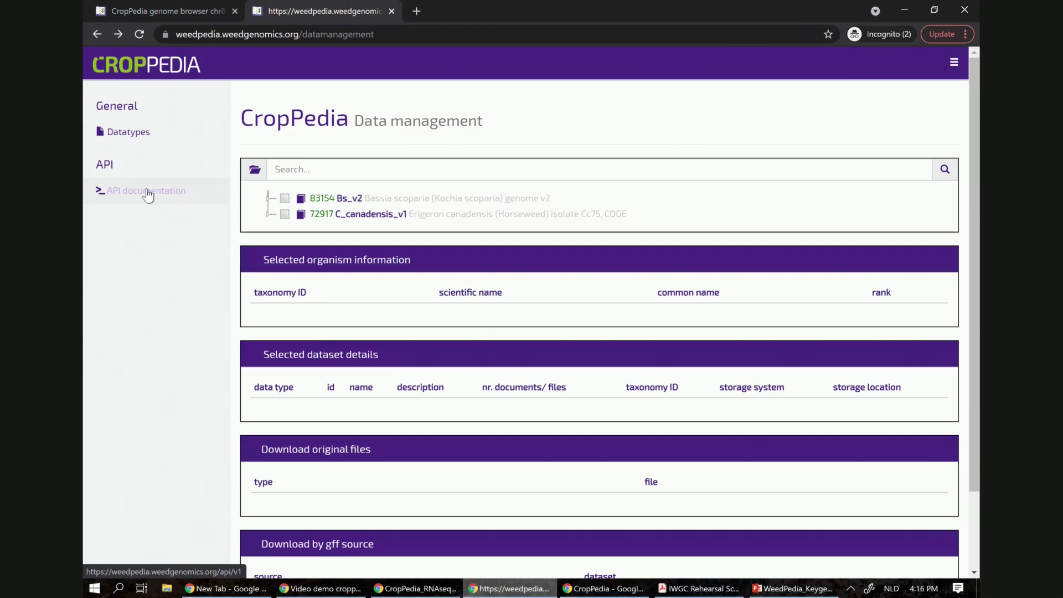
left_click(147, 191)
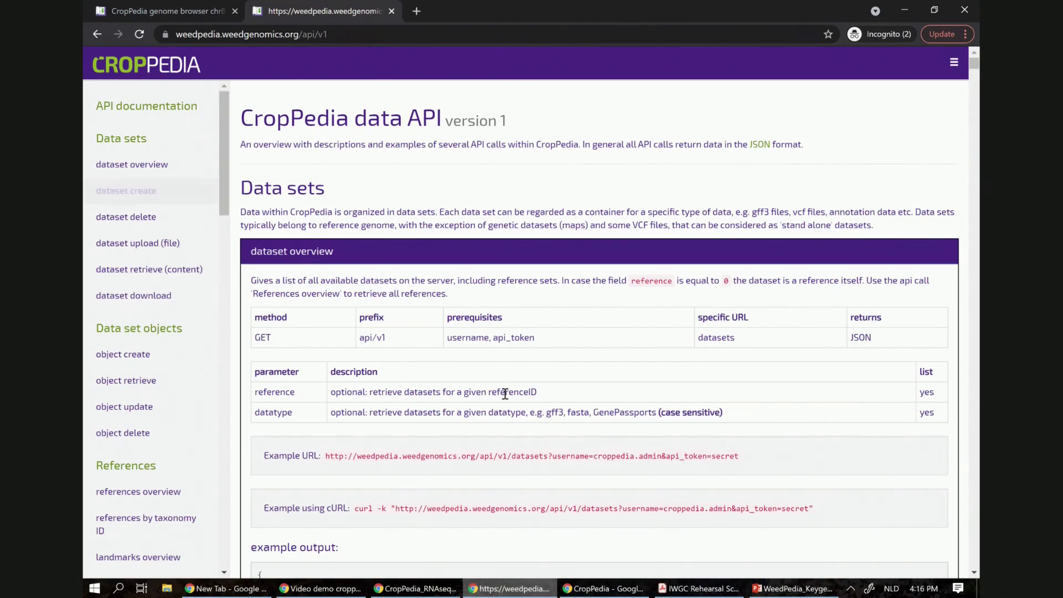
scroll(505, 393, "down", 1)
scroll(505, 393, "down", 2)
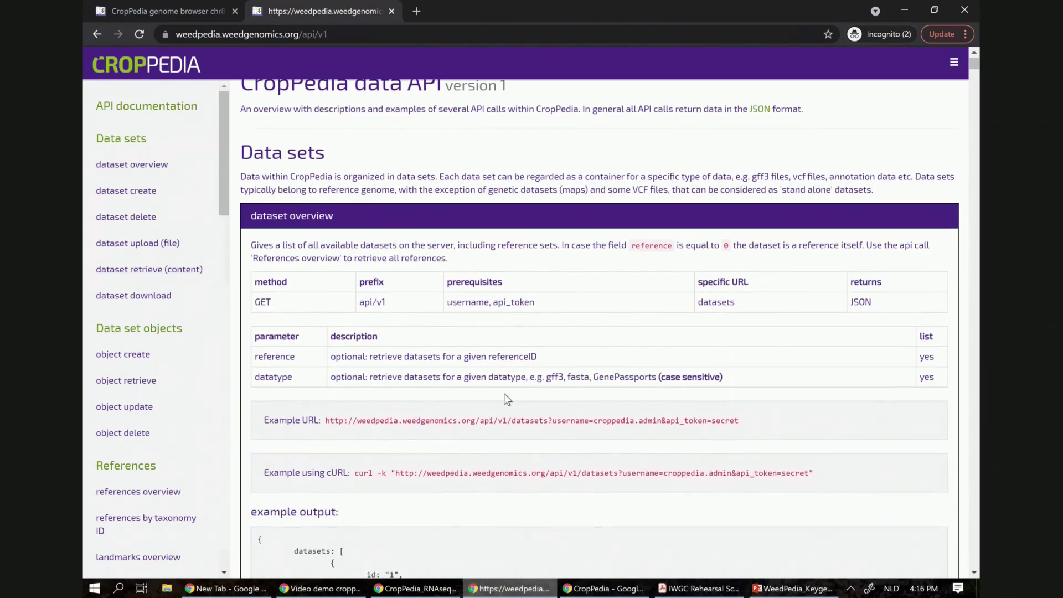
scroll(504, 392, "up", 2)
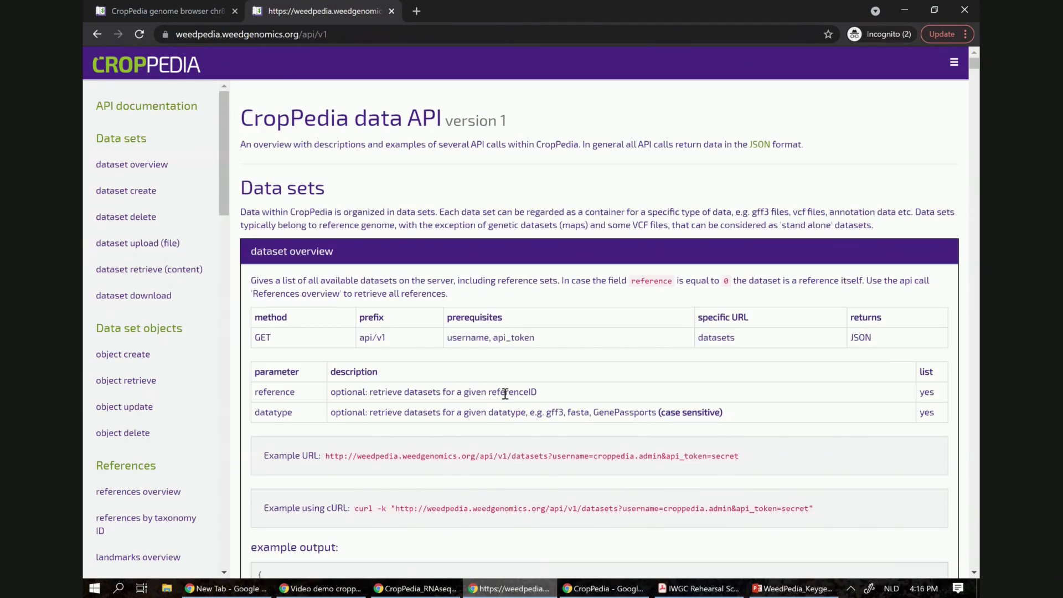
scroll(505, 393, "down", 1)
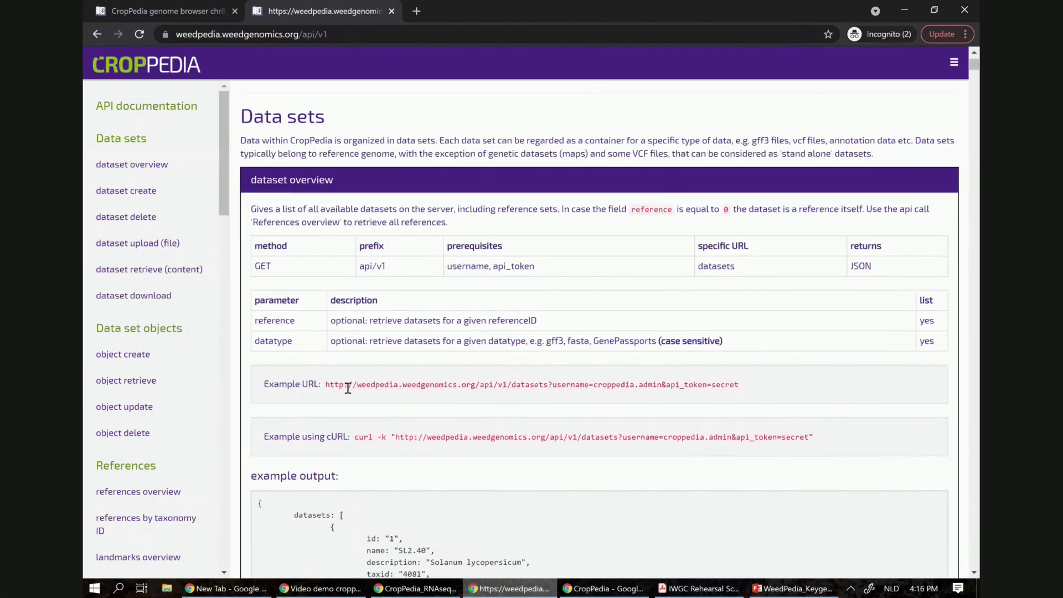
scroll(348, 387, "down", 2)
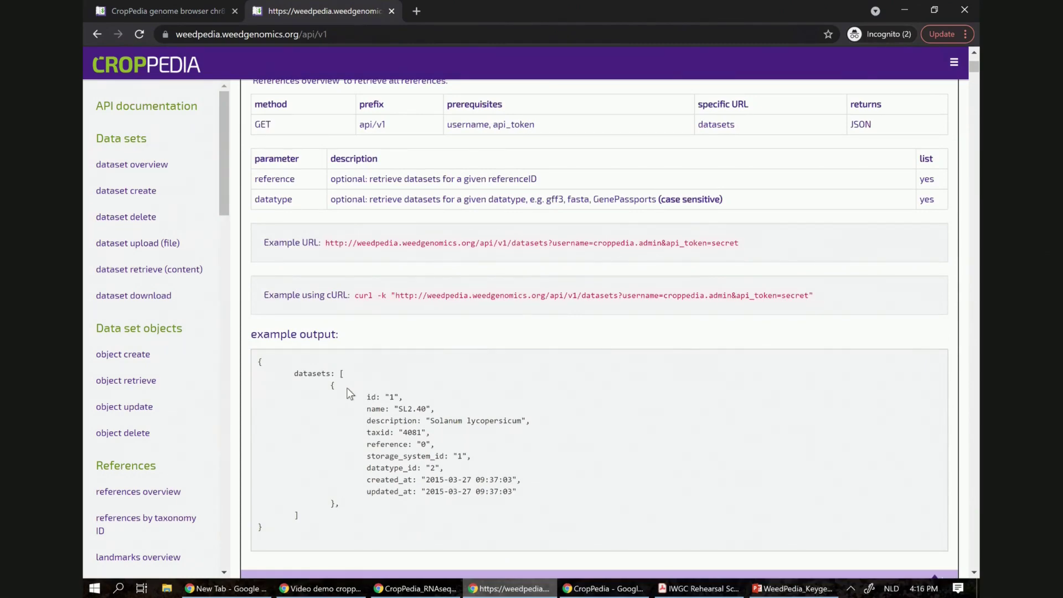
scroll(348, 393, "down", 2)
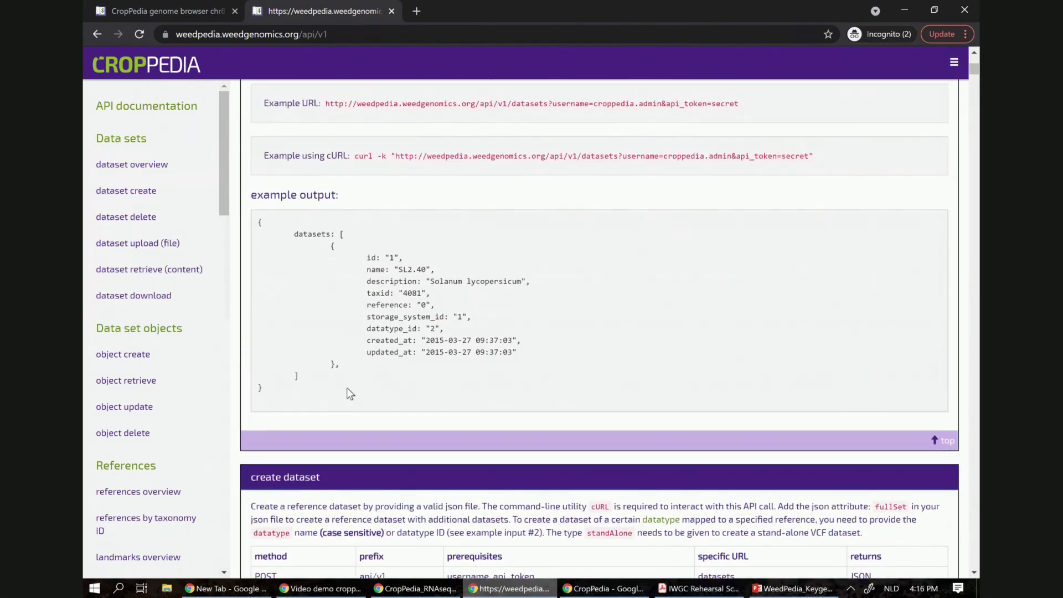
Read through the API calls from creating a dataset to retrieving, updating and deleting objects.
scroll(347, 388, "down", 5)
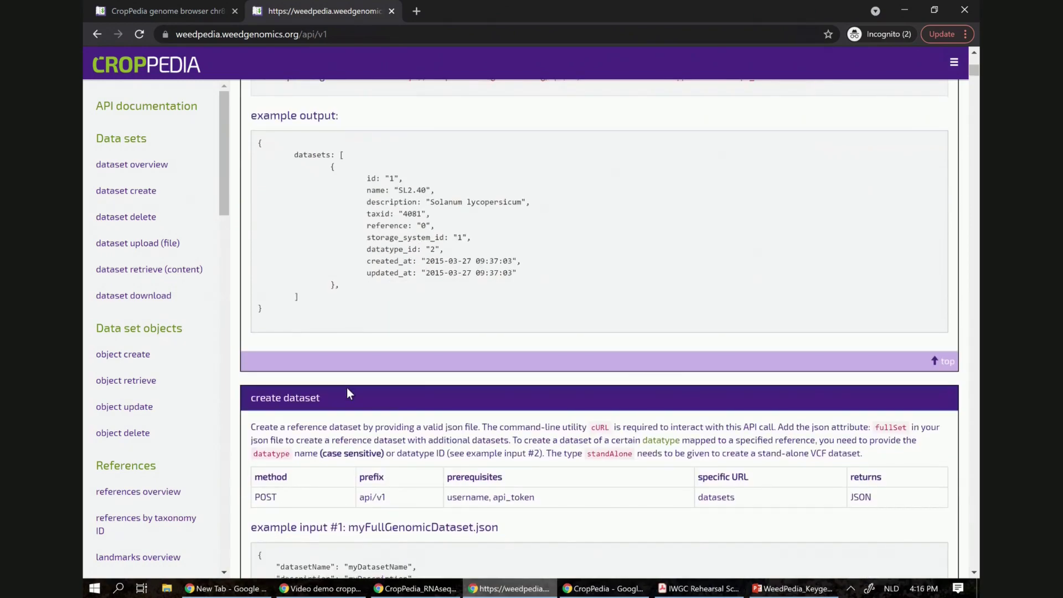
scroll(347, 388, "down", 15)
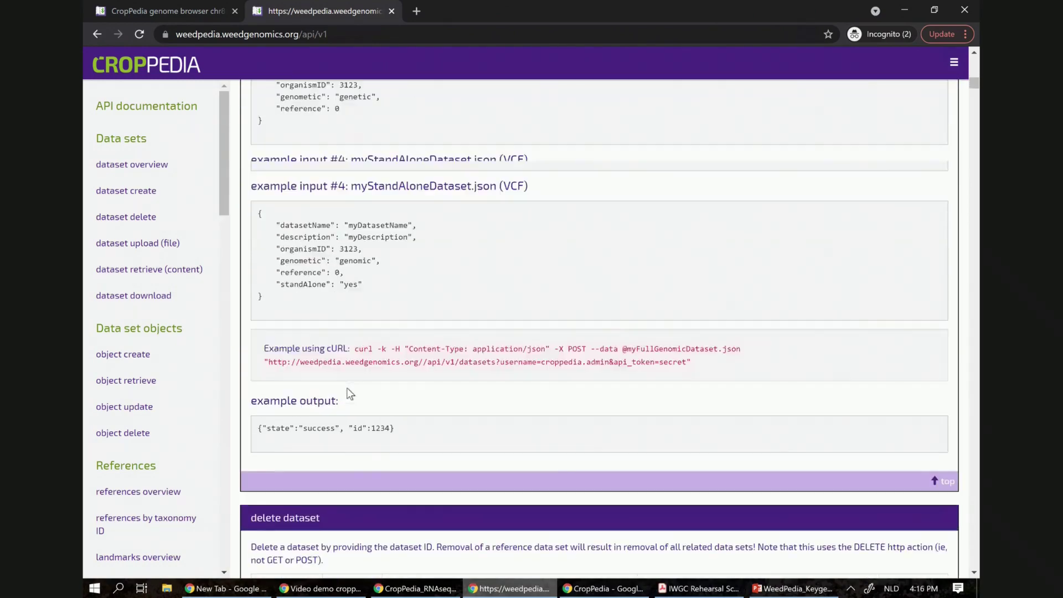
scroll(346, 387, "down", 11)
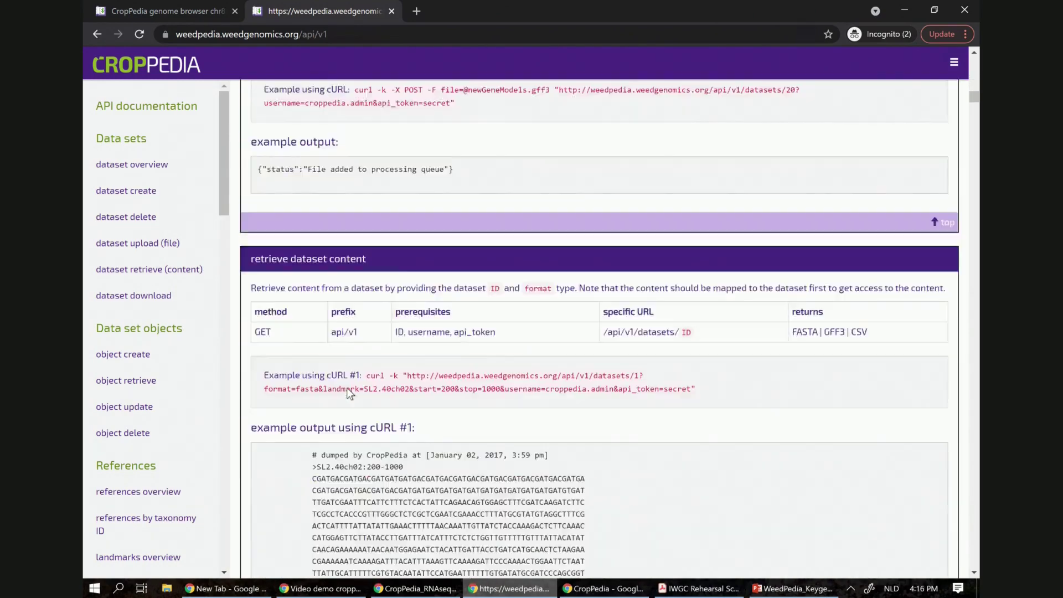
scroll(346, 387, "down", 15)
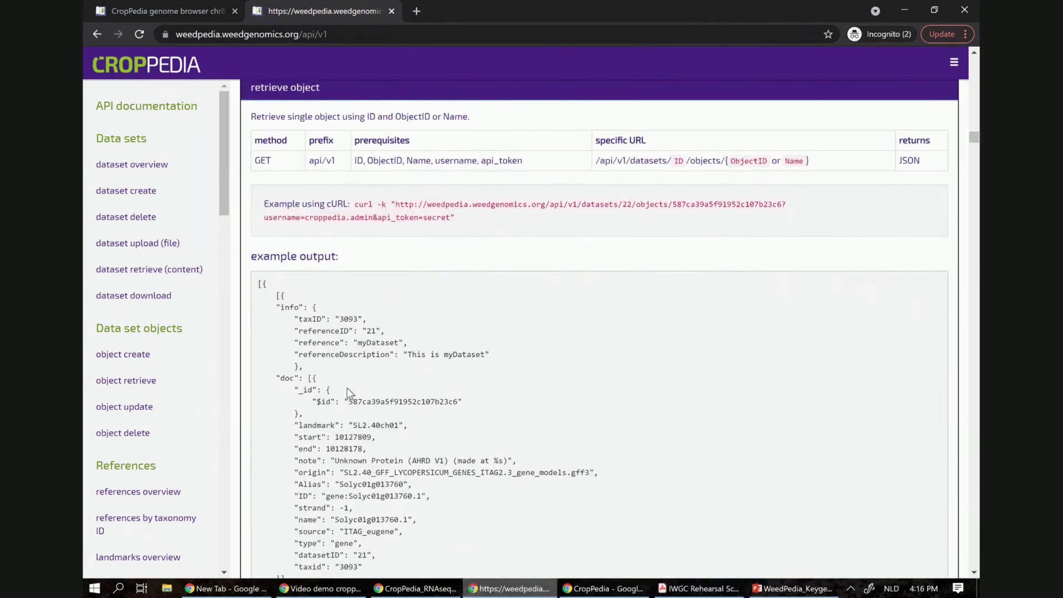
scroll(346, 387, "down", 15)
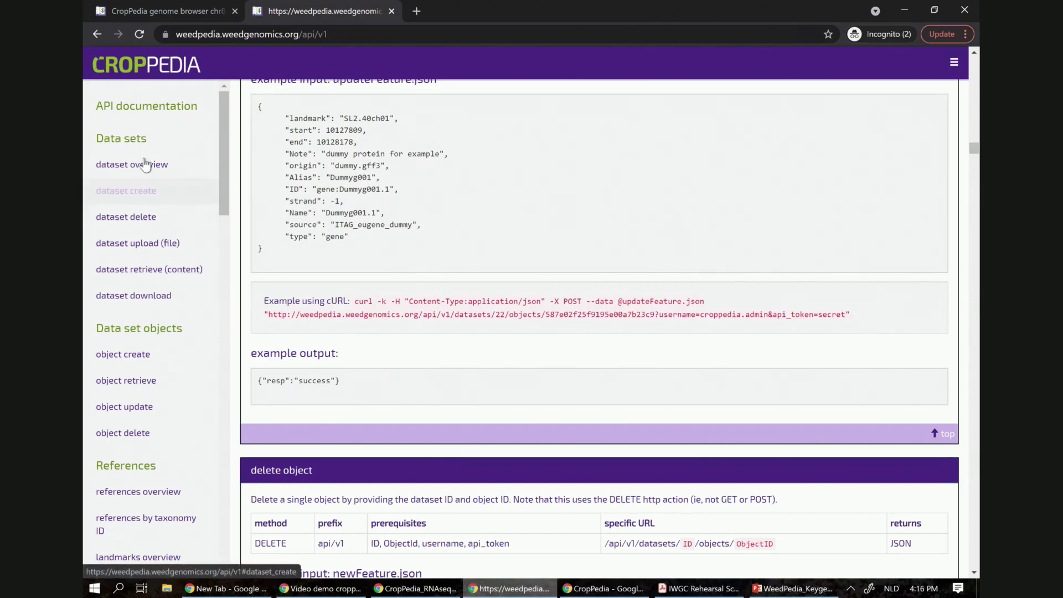
Look through the API documentation's index of call categories, then return to the CropPedia home page.
scroll(126, 329, "down", 12)
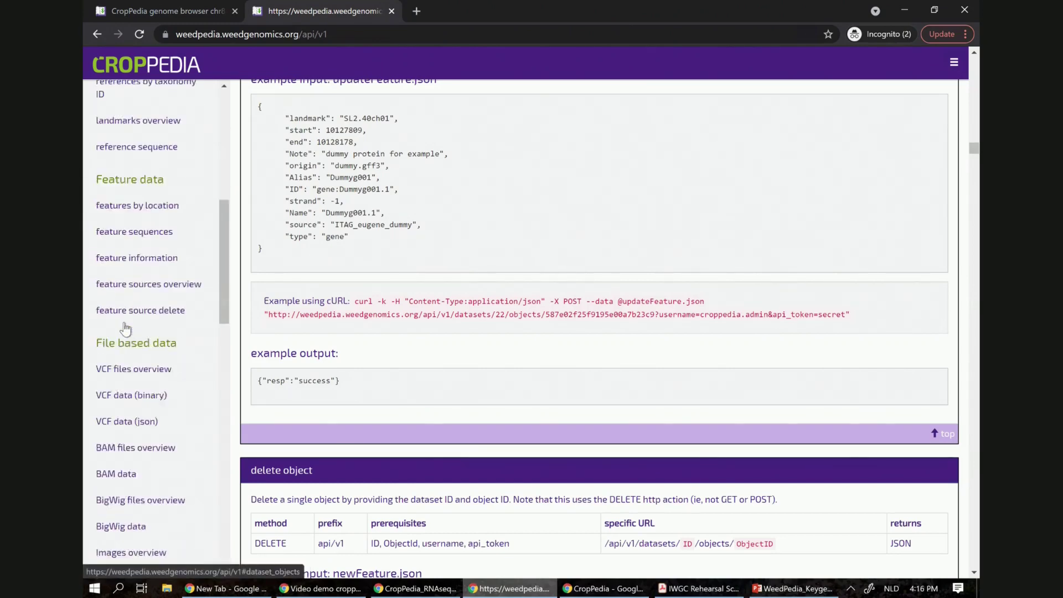
scroll(125, 327, "down", 10)
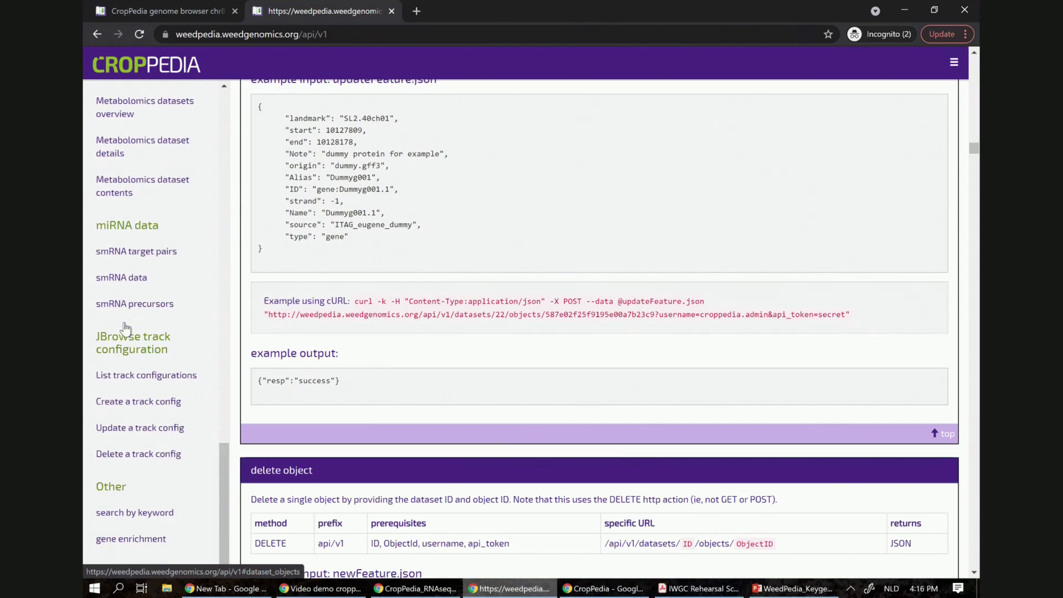
scroll(124, 322, "up", 20)
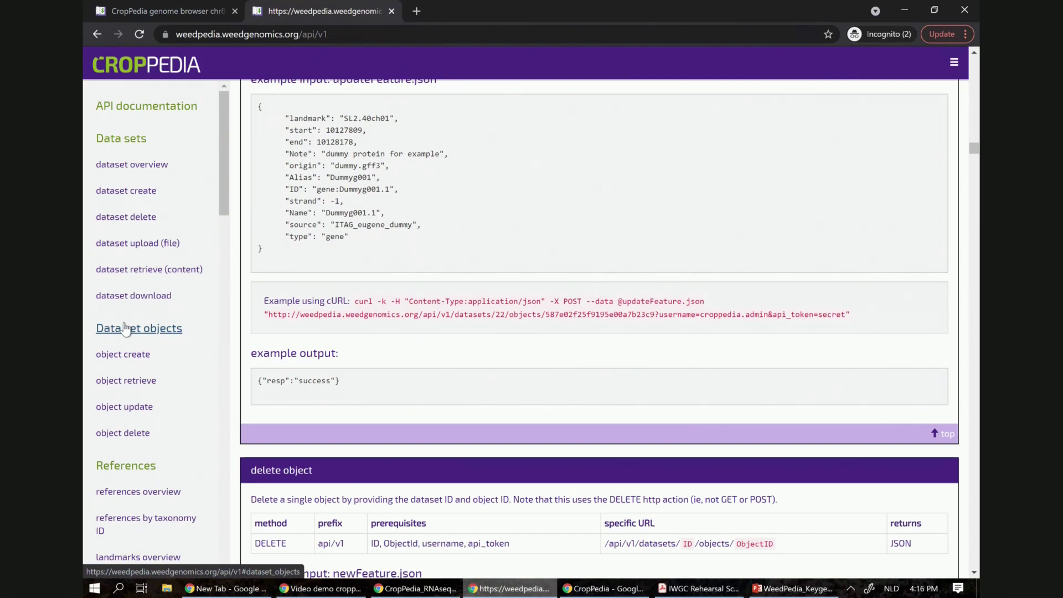
scroll(125, 329, "down", 12)
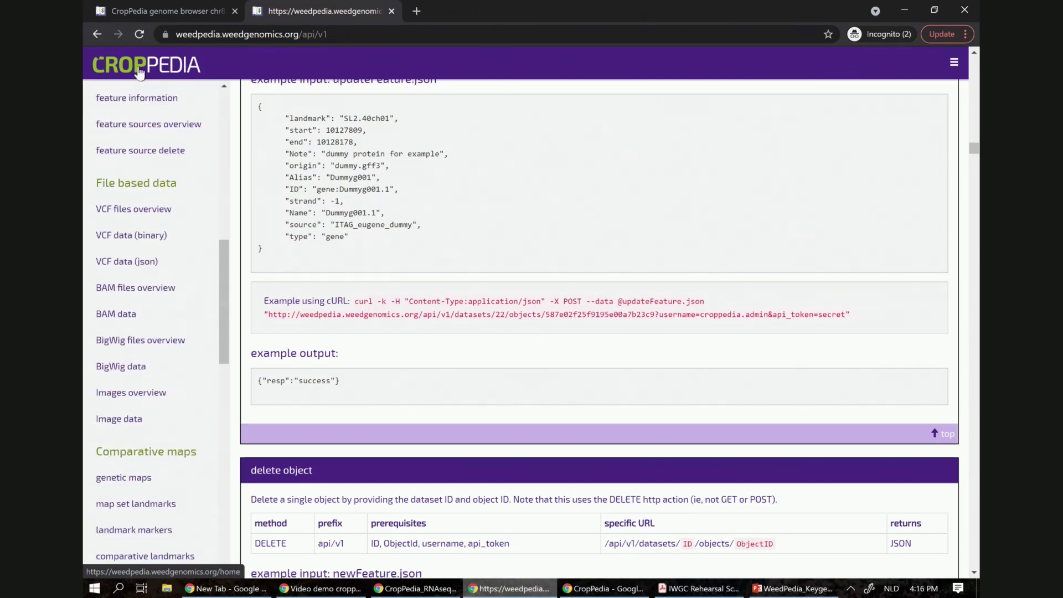
left_click(137, 65)
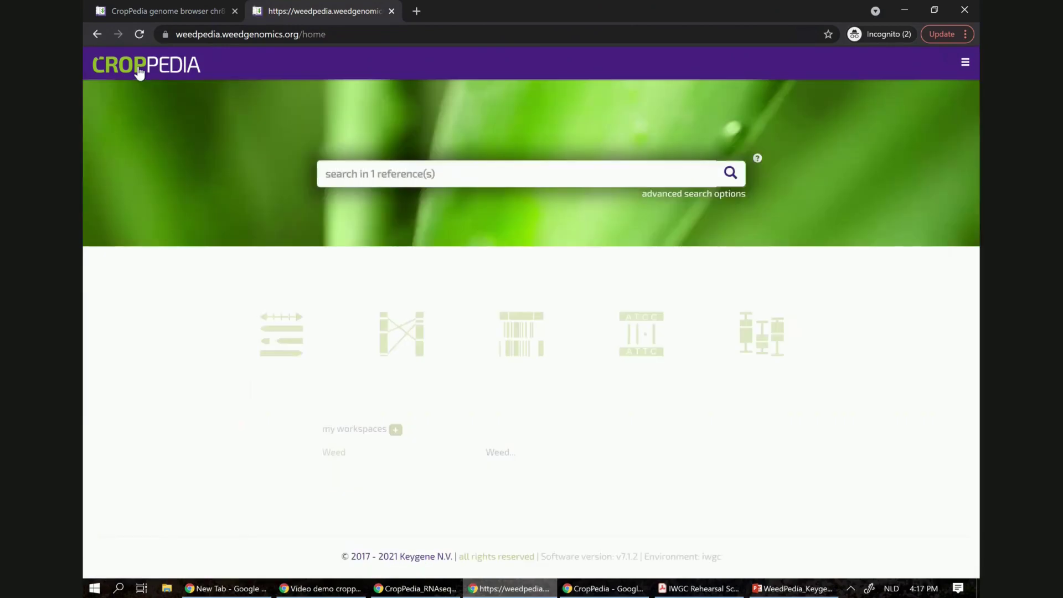